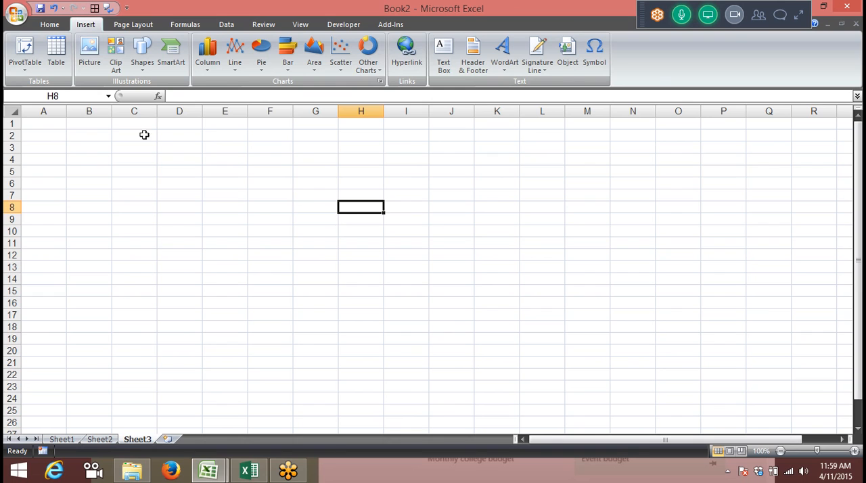
Enter the date 4/11 in cell A2
click(45, 122)
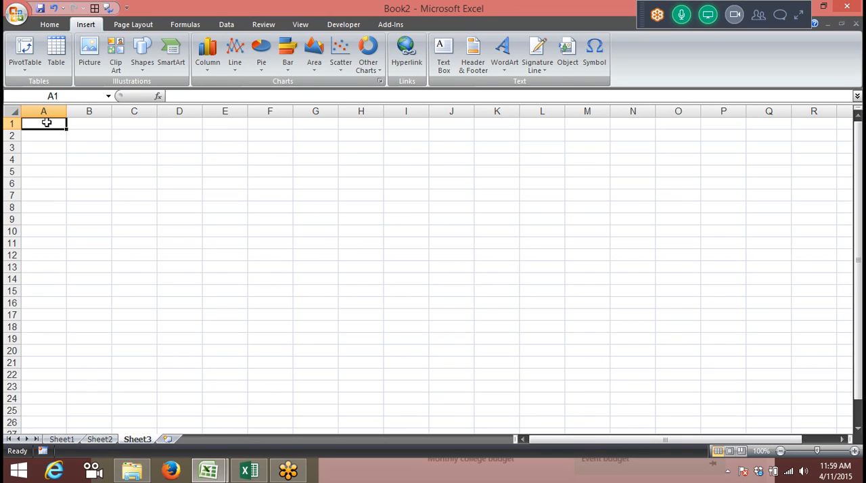
key(Return)
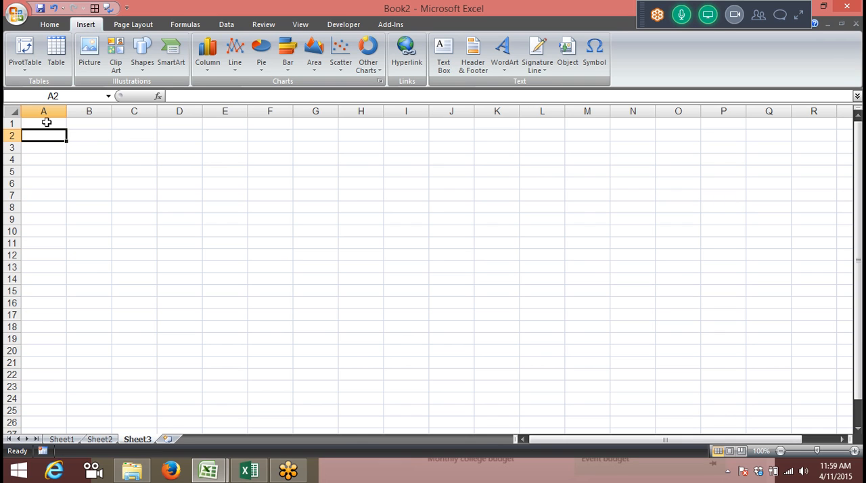
text(4/)
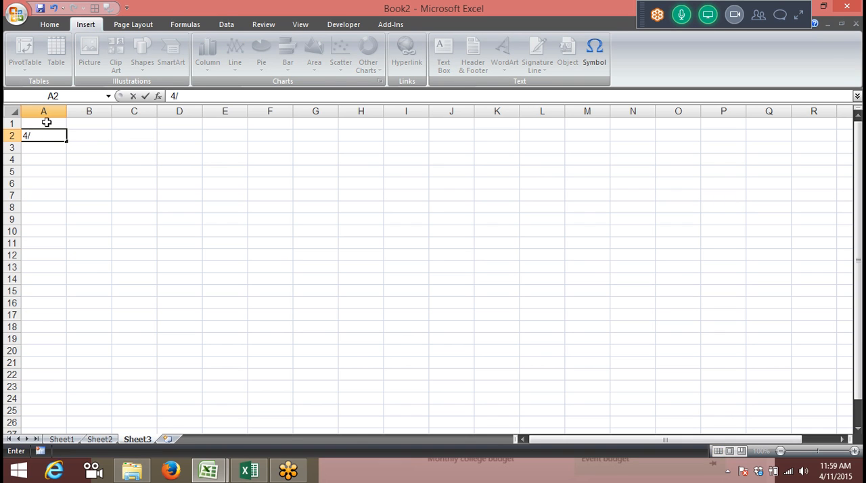
text(110)
key(BackSpace)
key(Return)
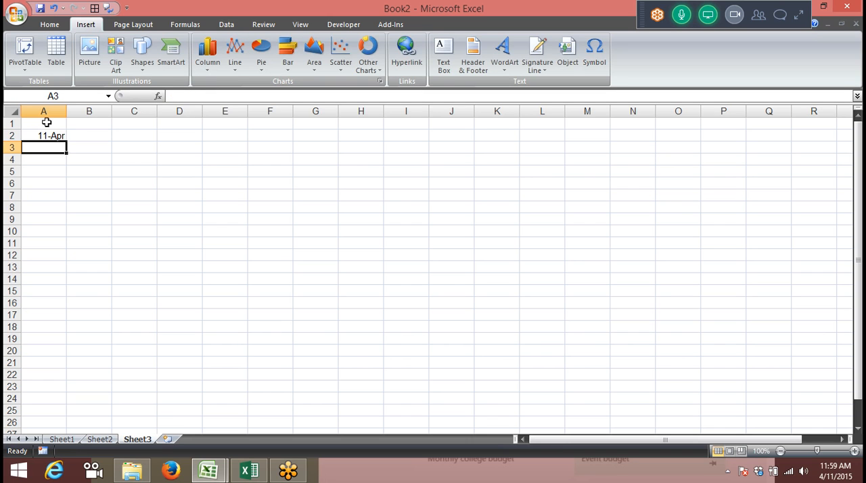
Enter the headings Day, Month and Year in cells B1, C1 and D1
key(Right)
key(Up)
key(Up)
text(Day)
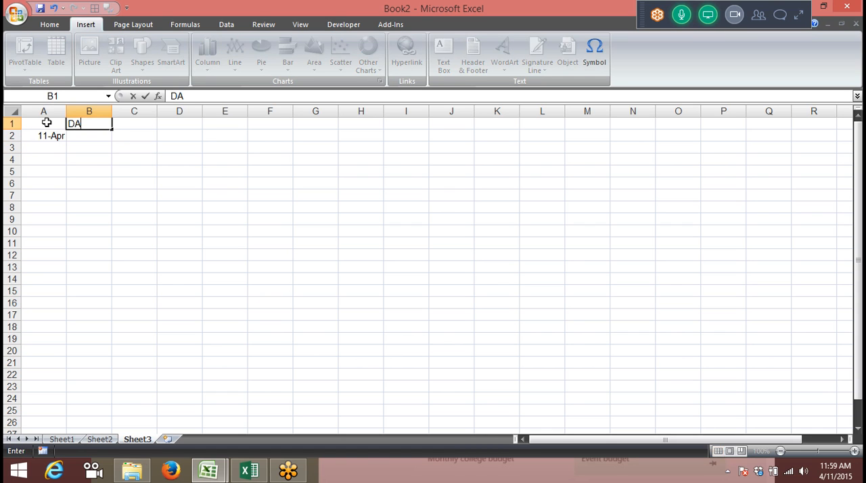
key(Tab)
text(Month)
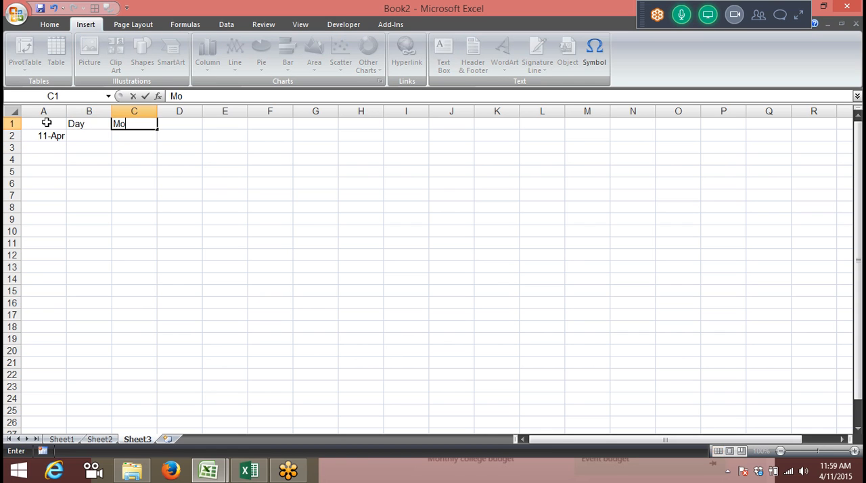
key(Tab)
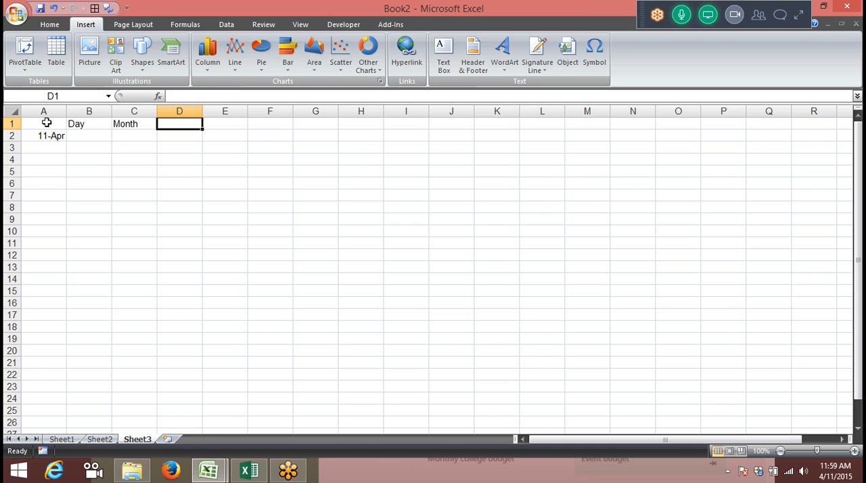
text(Y)
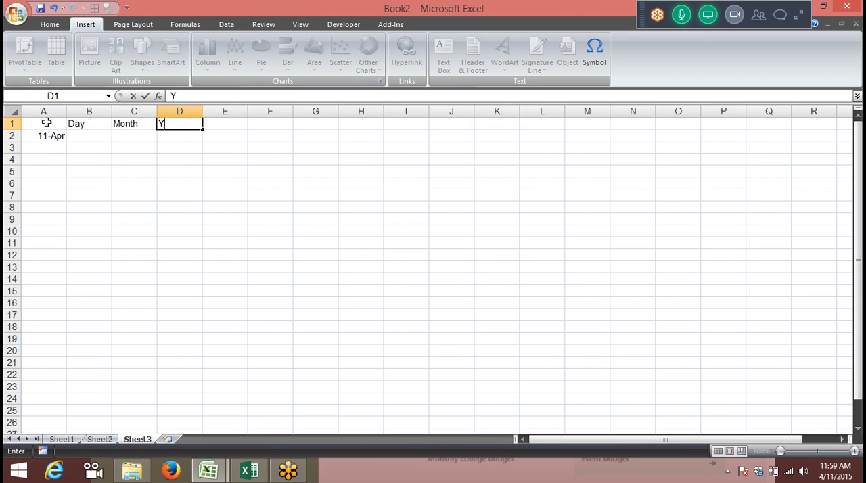
text(ear)
key(Return)
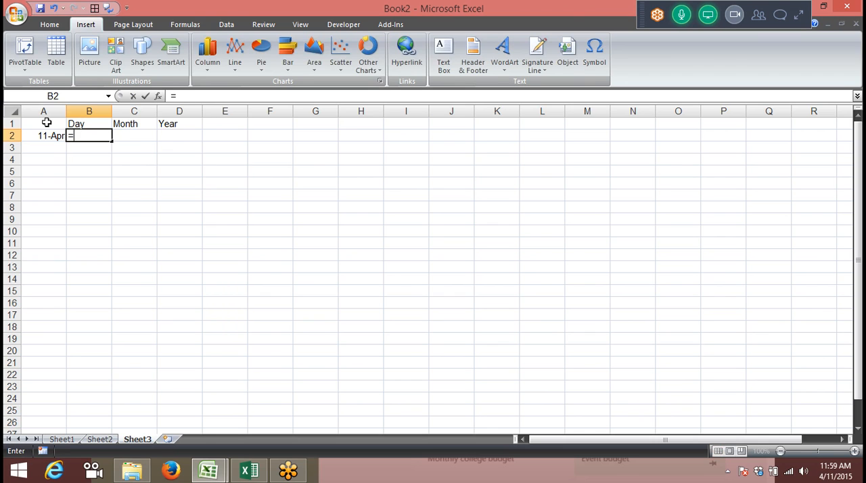
Extract the day from the date in A2 by entering =DAY(A2) in cell B2
text(=day)
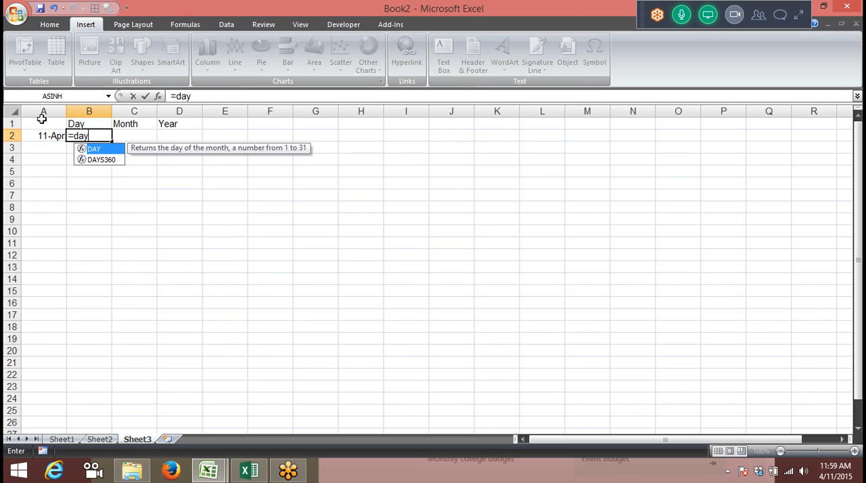
key(Tab)
key(Left)
key(Return)
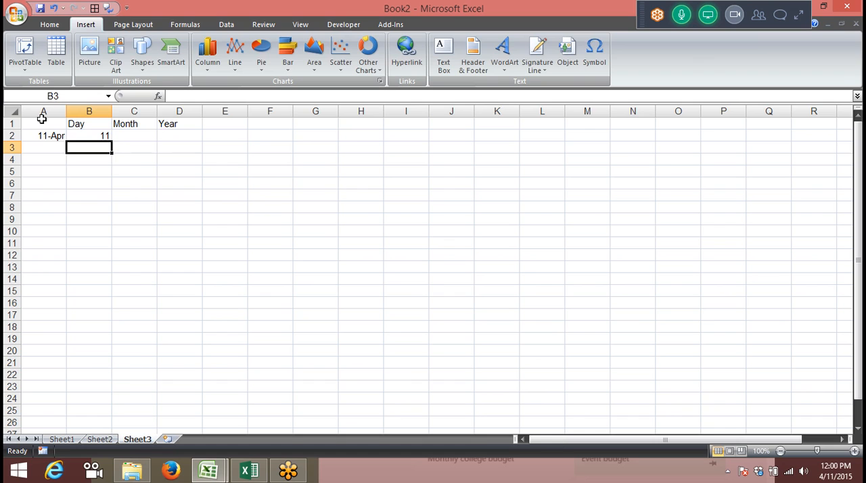
Extract the month from the date in A2 with the MONTH function in cell C2
key(Right)
key(Up)
text(=)
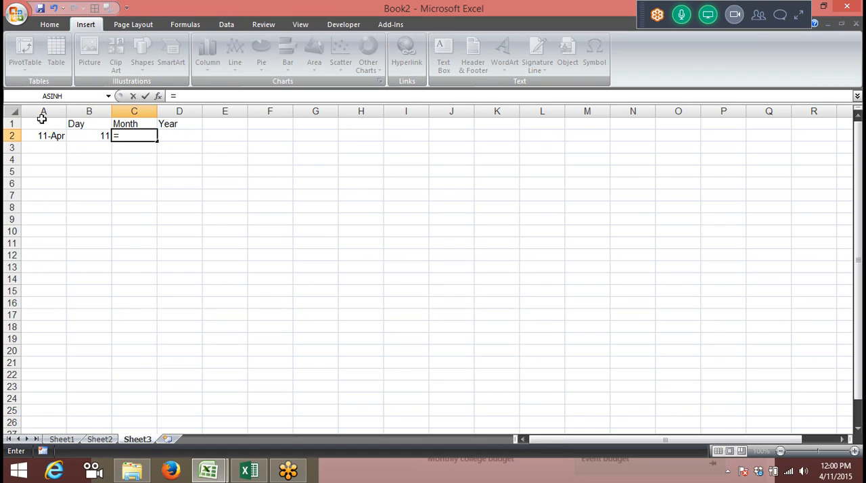
text(mont)
key(Tab)
key(Left)
key(Left)
key(Return)
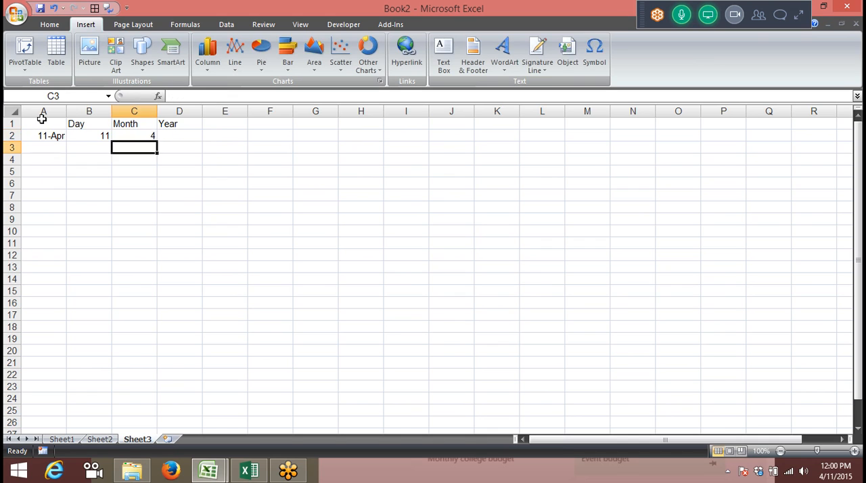
Extract the year from the date in A2 by entering =YEAR(A2) in cell D2
key(Right)
key(Up)
text(=yea)
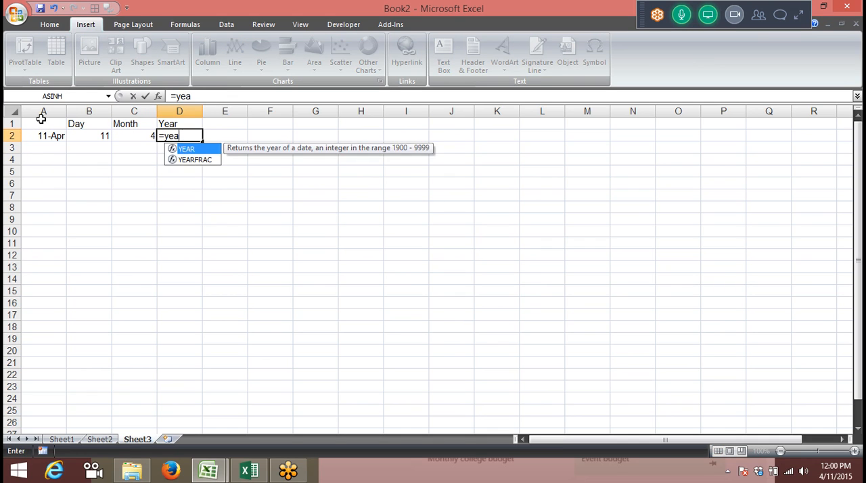
key(Tab)
key(Left)
key(Left)
key(Left)
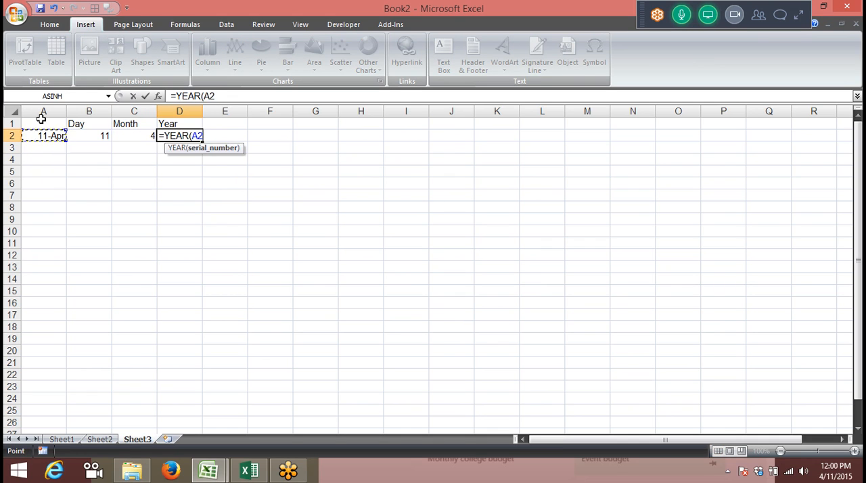
key(Return)
key(Up)
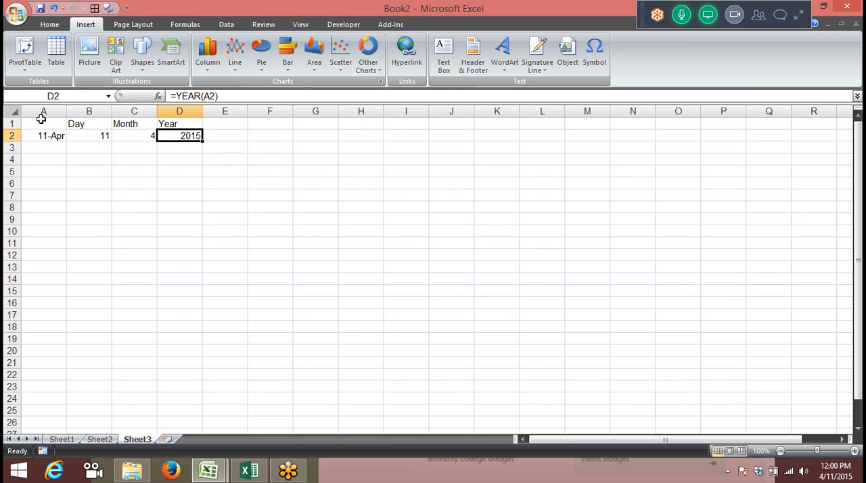
Rebuild the full date in cell E2 from its year, month and day with =DATE(D2,C2,B2)
key(Right)
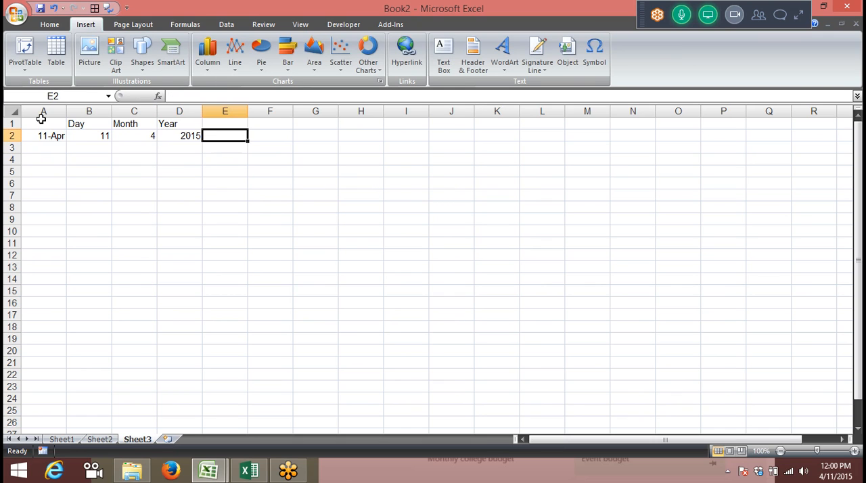
click(41, 119)
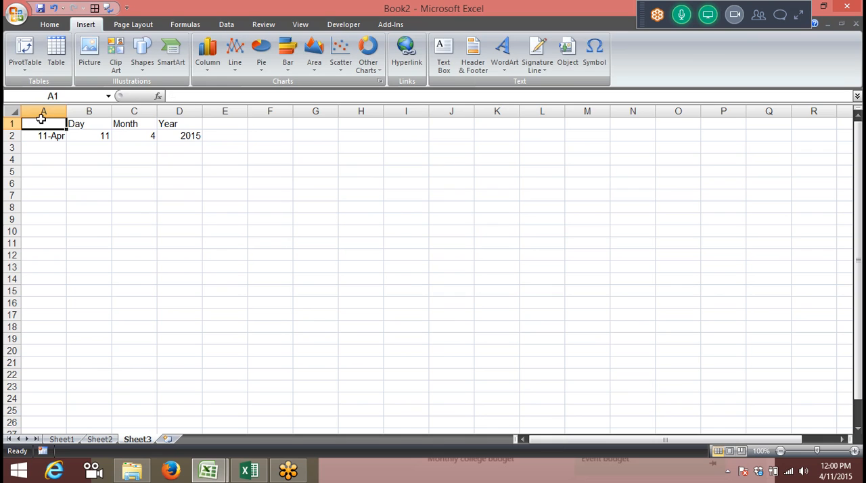
key(Right)
key(Right)
key(Right)
key(Right)
key(Down)
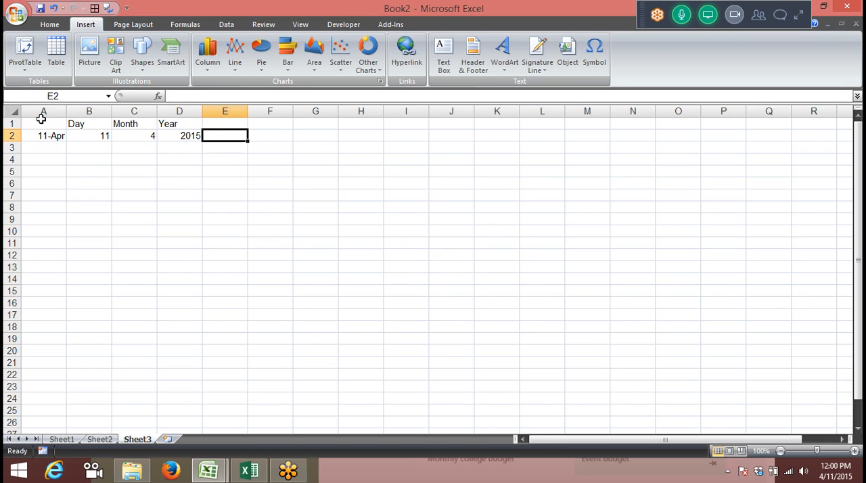
text(=da)
key(Tab)
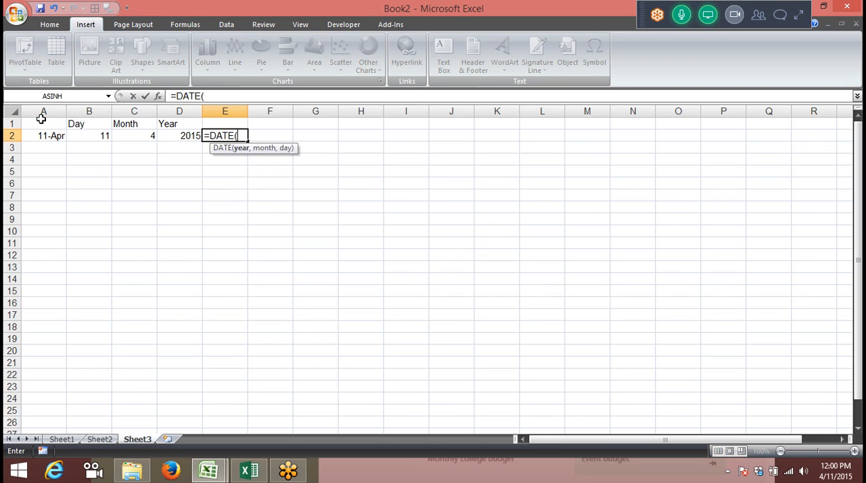
key(Left)
text(,)
key(Left)
key(Left)
text(,)
key(Left)
key(Left)
key(Left)
key(Return)
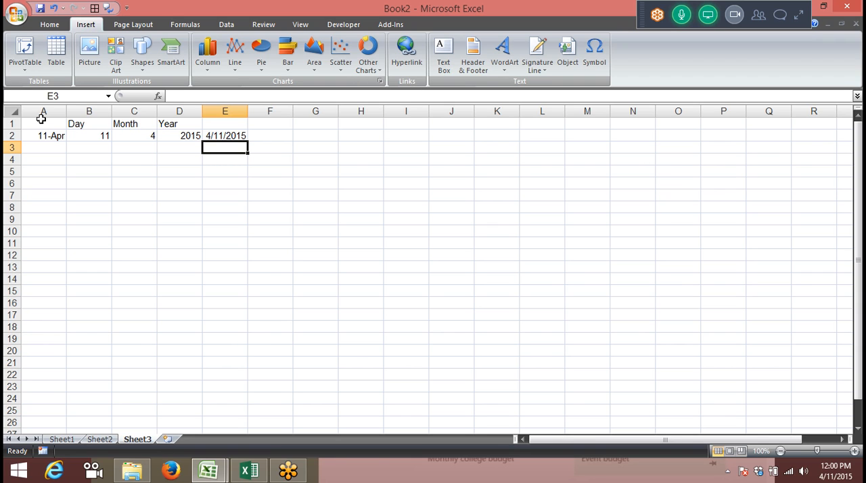
click(86, 143)
click(89, 136)
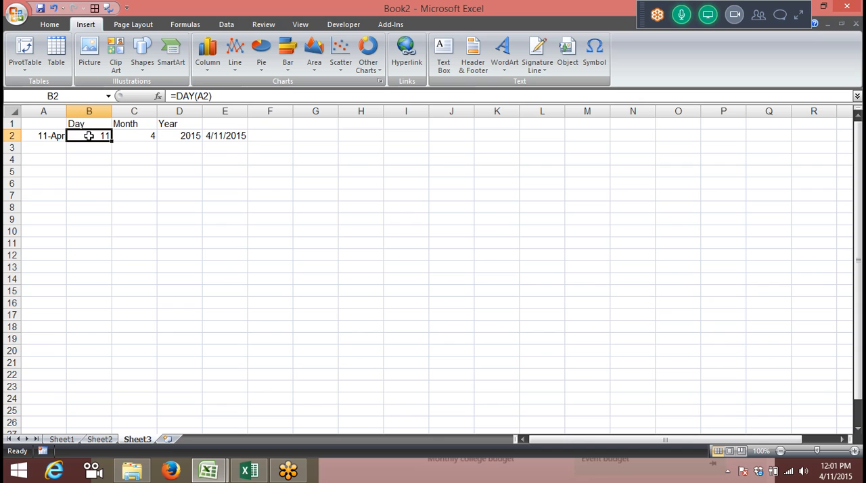
key(Right)
key(Right)
key(Right)
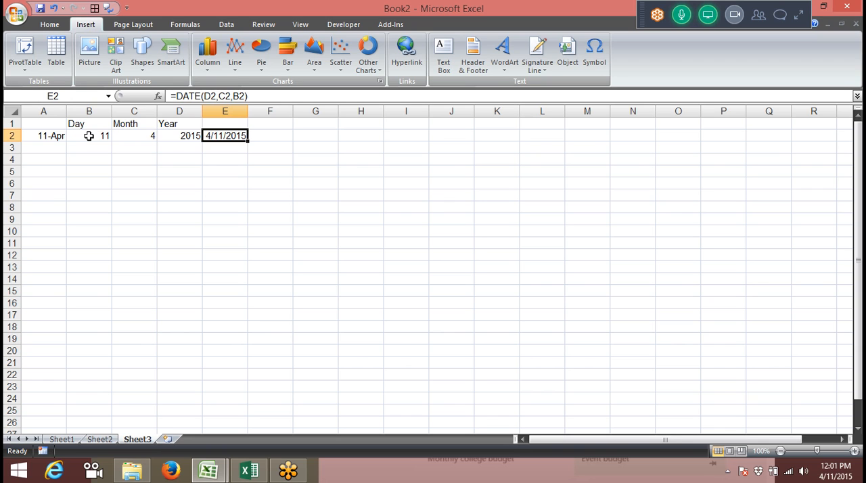
Insert the current date, 4/11/2015, as a fixed value in cell A6
key(Down)
key(Down)
key(Down)
key(Down)
key(Left)
key(Left)
key(Left)
key(Left)
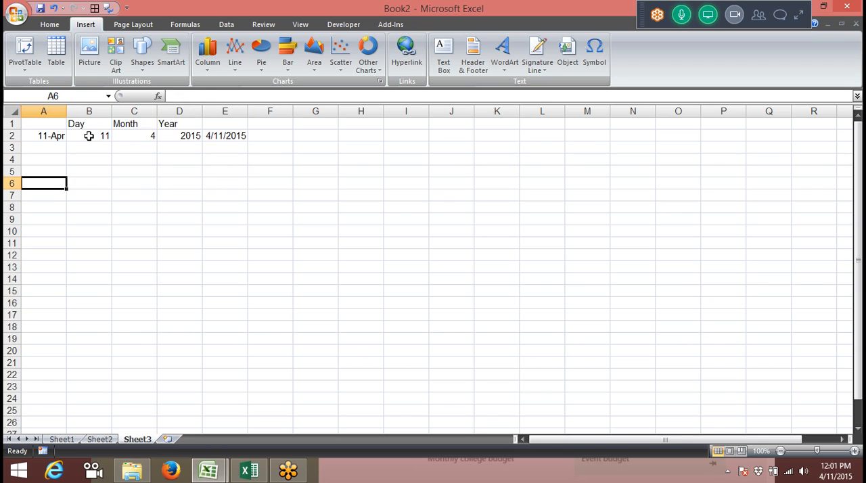
text(;)
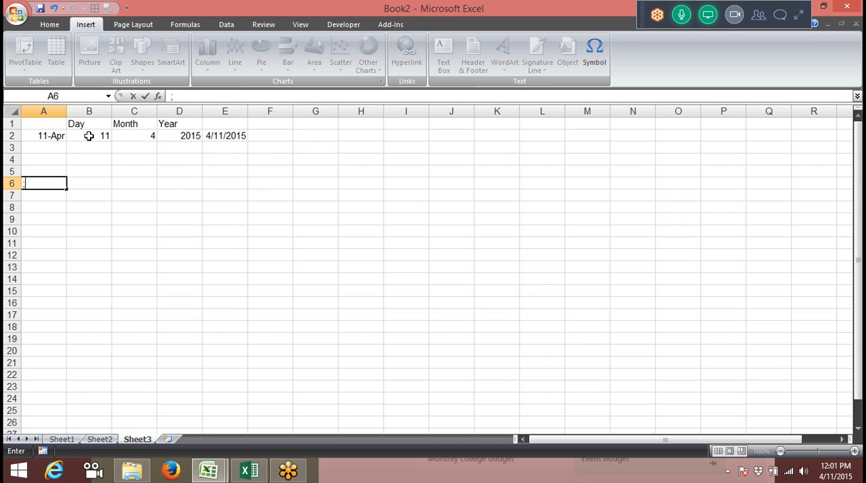
key(Escape)
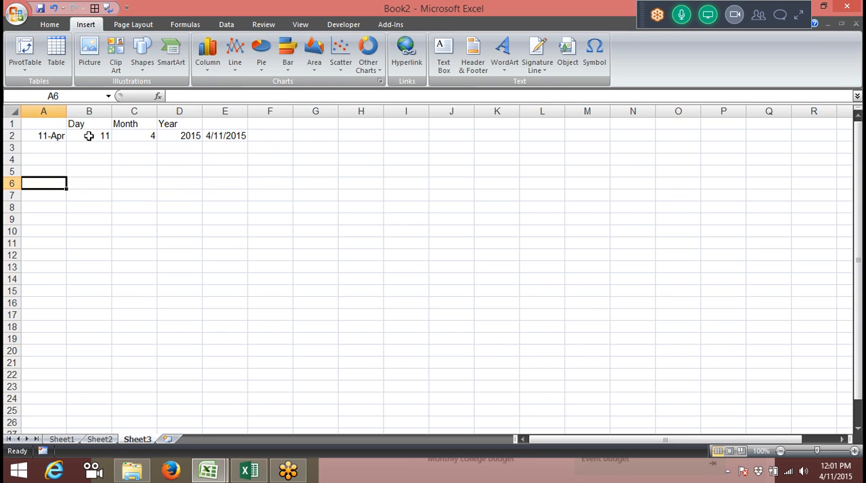
key(ctrl+semicolon)
key(Tab)
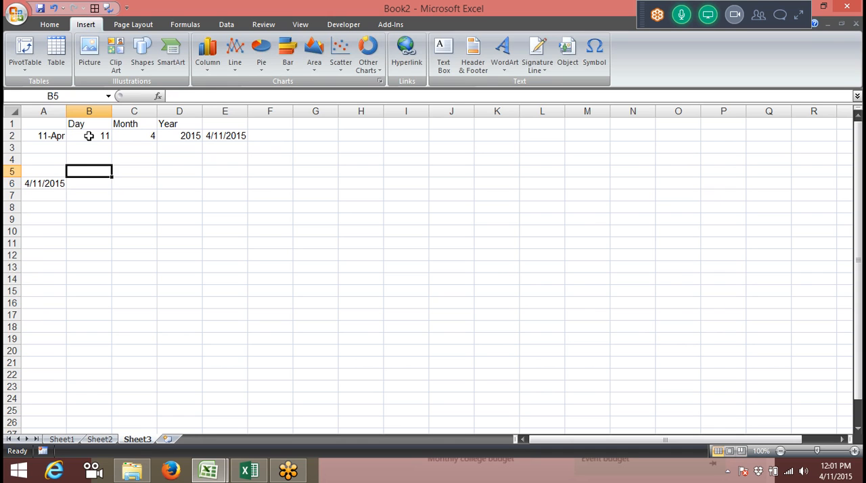
Enter 10 in cell B6 and add it to the date with =A6+B6 in cell C6
text(10)
key(Tab)
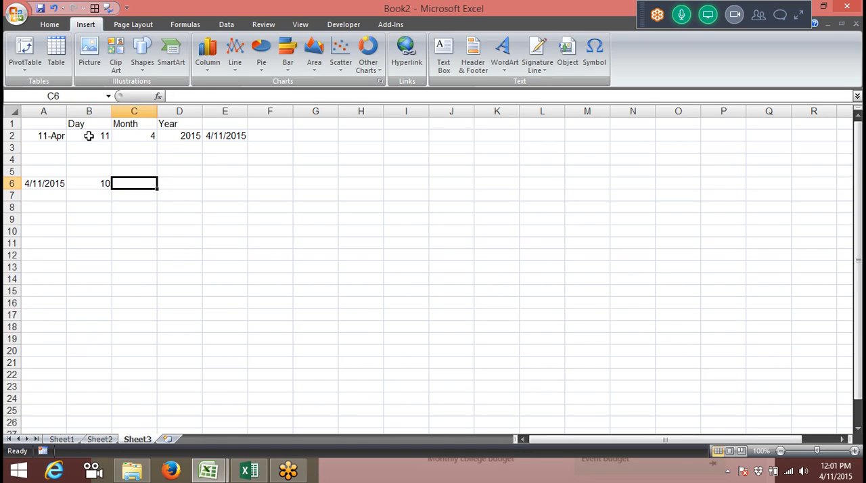
text(=A6+)
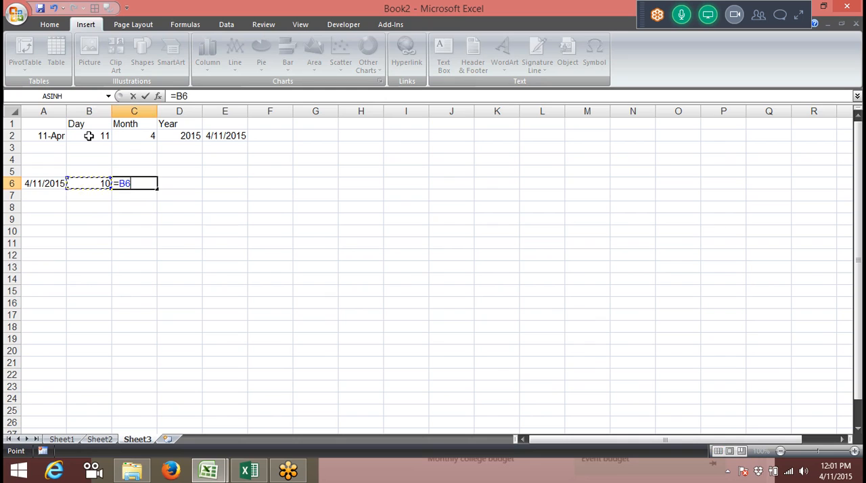
text(B6)
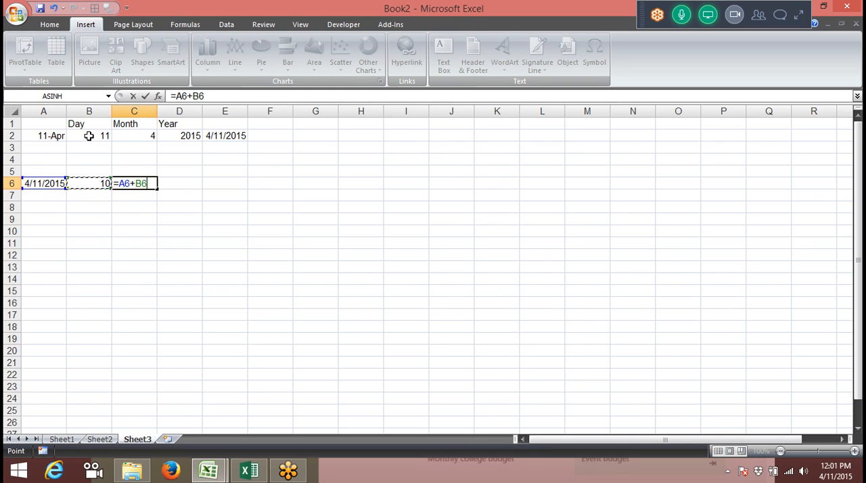
key(Return)
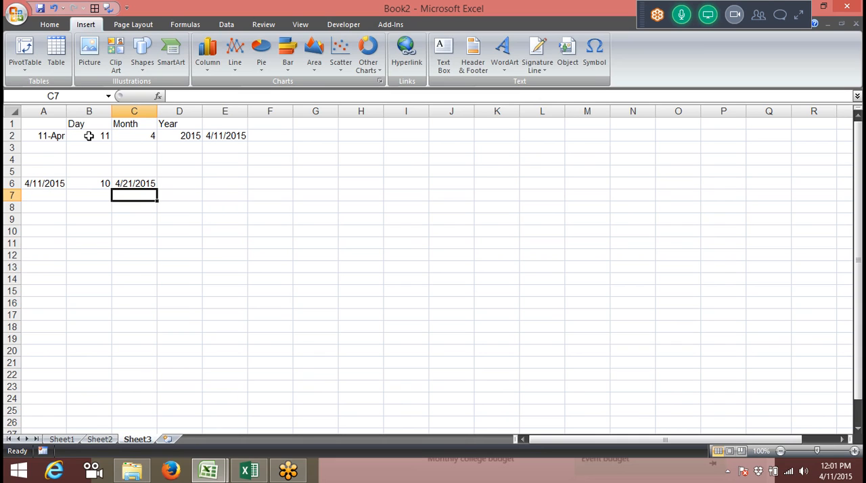
Apply the General number format to the dates in A6 and C6 to show their serial numbers
key(Up)
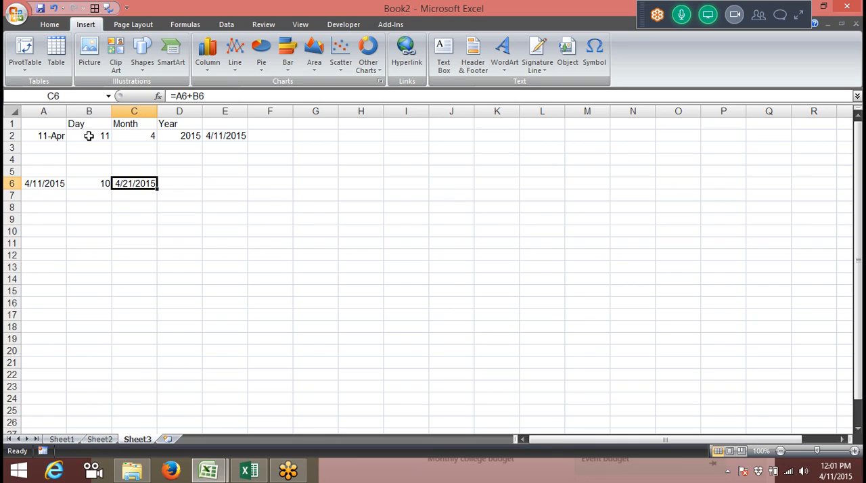
key(Left)
key(Left)
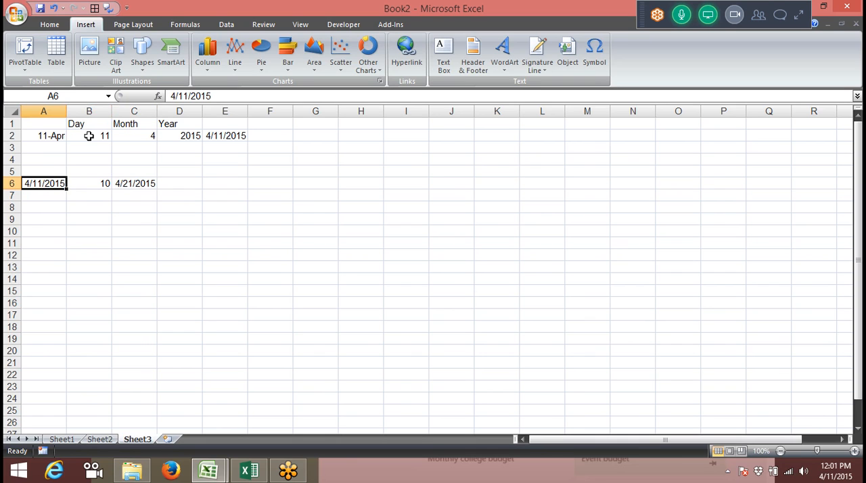
key(ctrl+shift+grave)
key(Right)
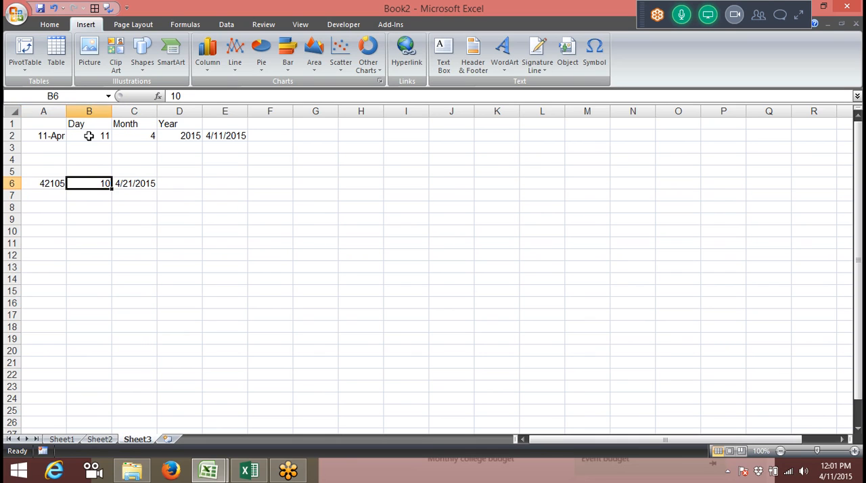
key(Right)
key(ctrl+shift+grave)
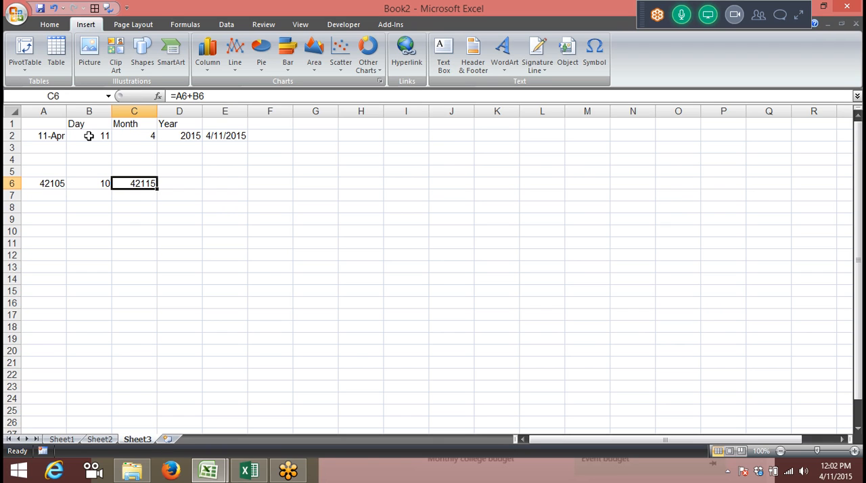
Insert the current date as a fixed value in cell A7 and enter 3 in cell B7
key(Down)
key(Left)
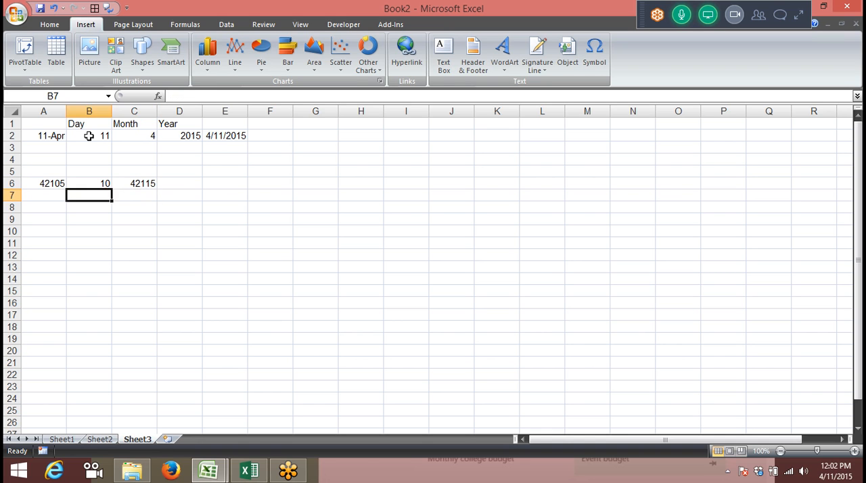
key(Left)
key(ctrl+semicolon)
key(Right)
text(3)
key(Right)
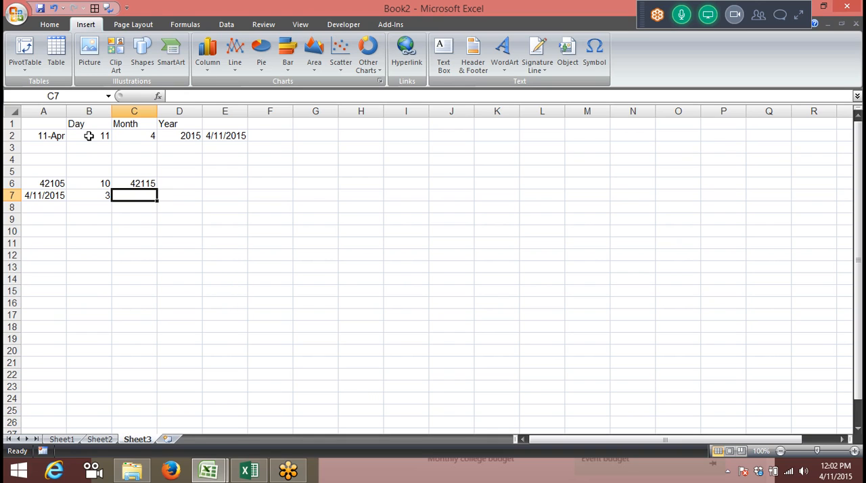
Calculate the date shifted by the number of months in B7 with =EDATE(A7,B7) in cell C7
key(ctrl+c)
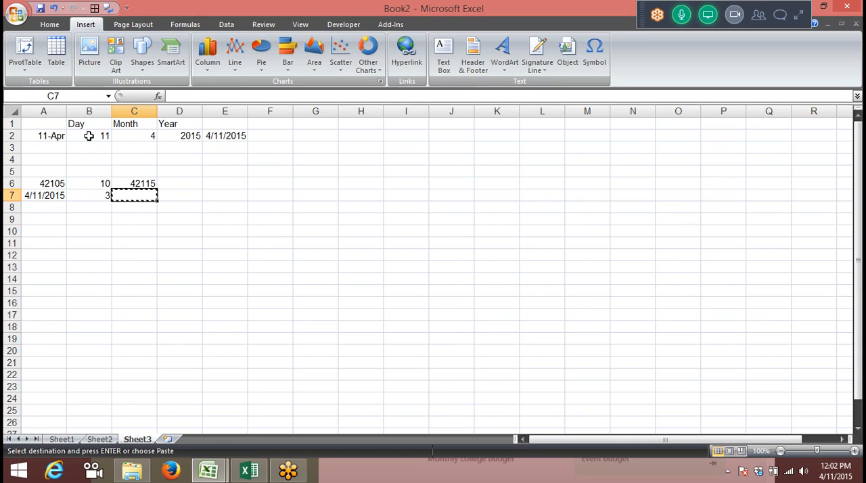
key(Escape)
text(=)
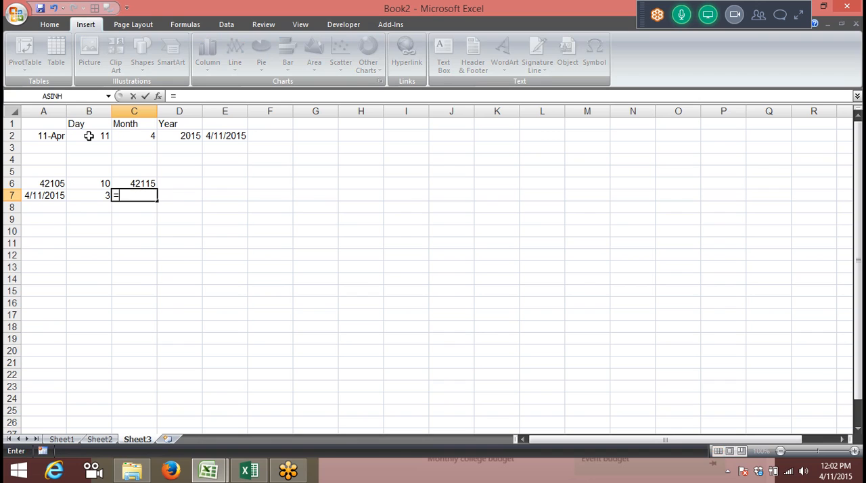
text(ed)
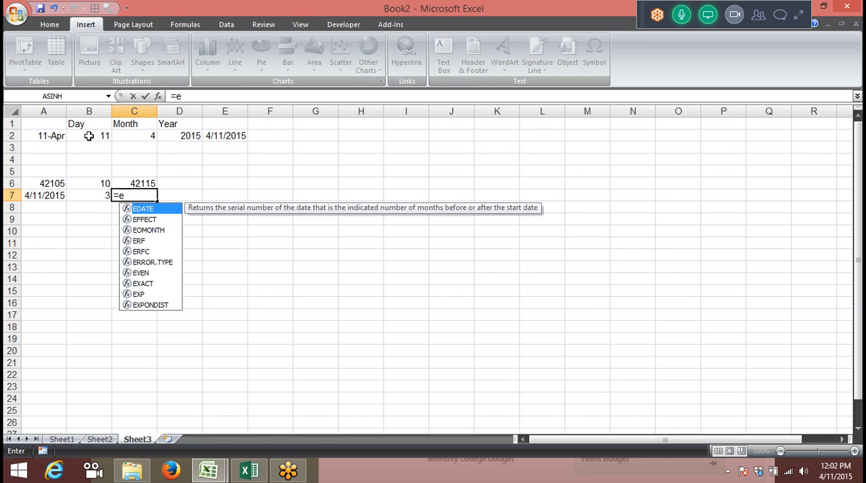
key(Tab)
key(Left)
key(Left)
text(,)
key(Left)
key(Return)
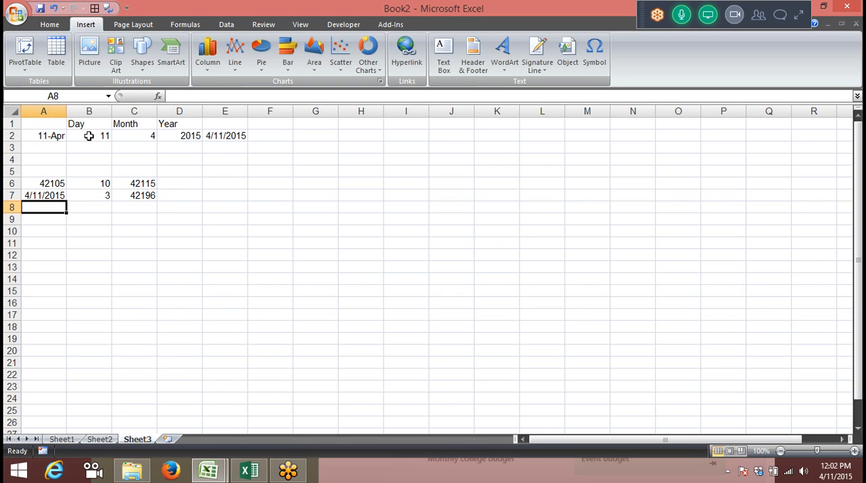
Apply the day-month-year date format (d-mmm-yy) to the EDATE result in C7
key(Right)
key(Right)
key(Up)
key(ctrl+shift+2)
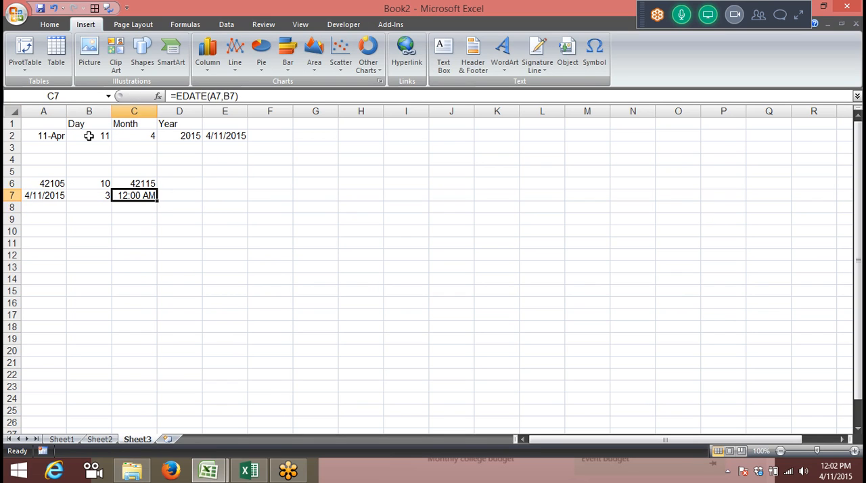
key(ctrl+shift+3)
key(alt+Tab)
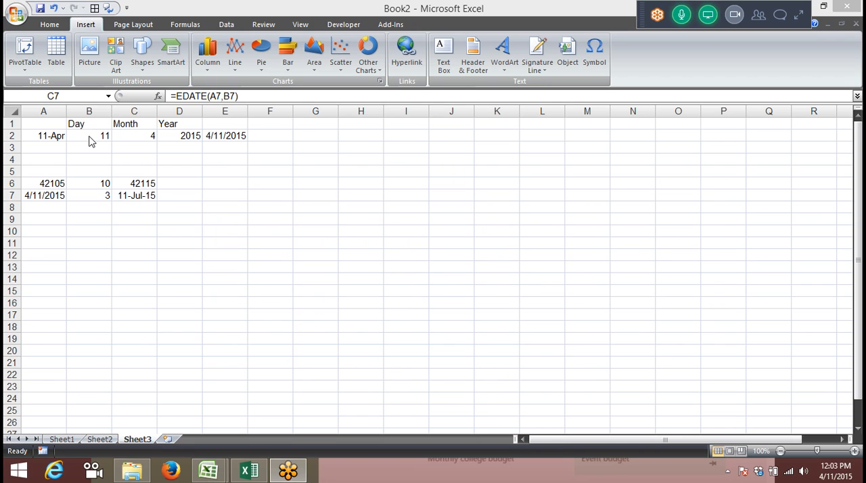
Change the number of months in cell B7 to -3 to go back in time
click(97, 196)
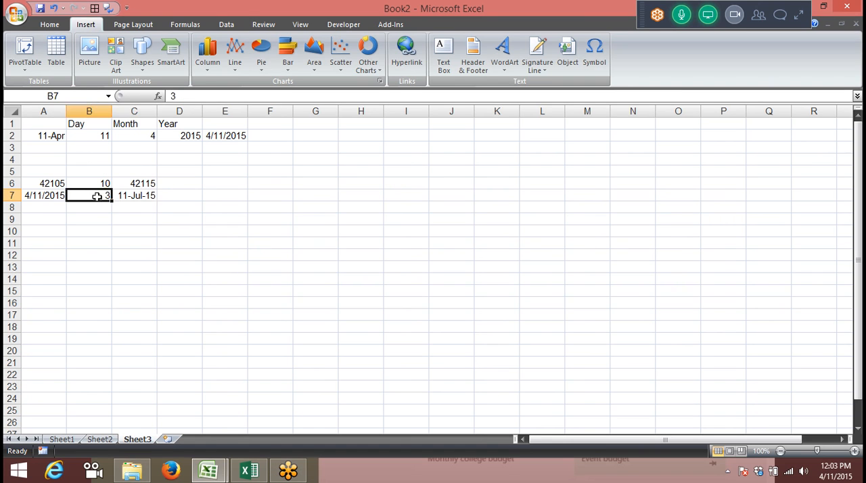
text(-3)
key(Return)
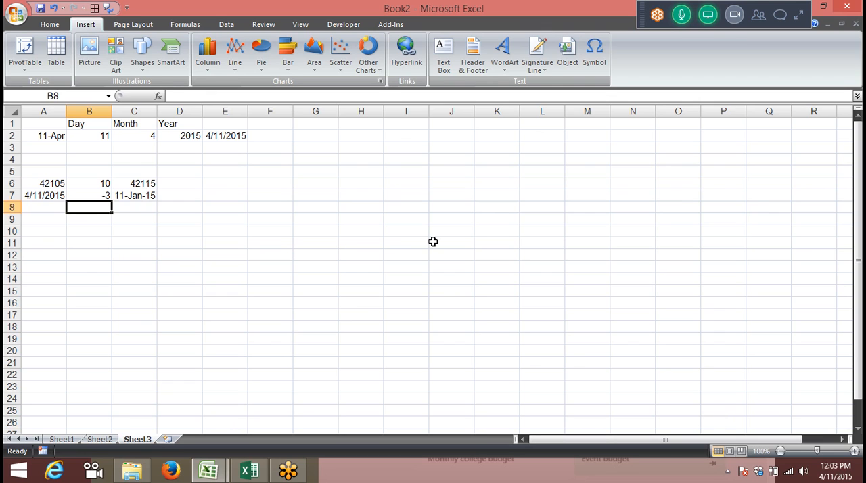
Insert the current date, 4/11/2015, as a fixed value in cell A9
key(Right)
key(Right)
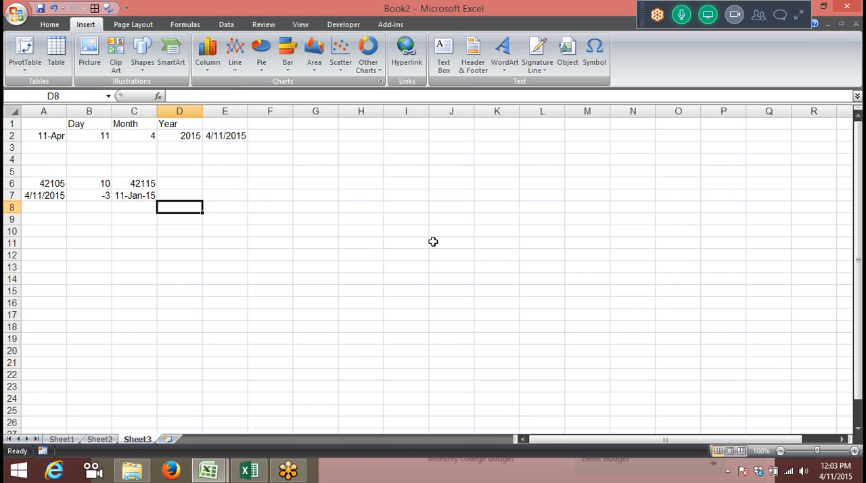
key(Up)
key(Left)
key(Down)
key(Down)
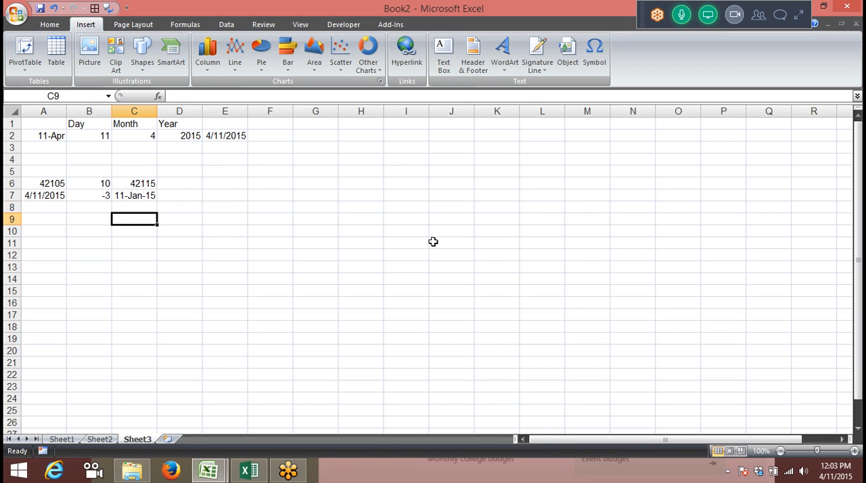
key(Left)
key(Left)
key(ctrl+semicolon)
key(Tab)
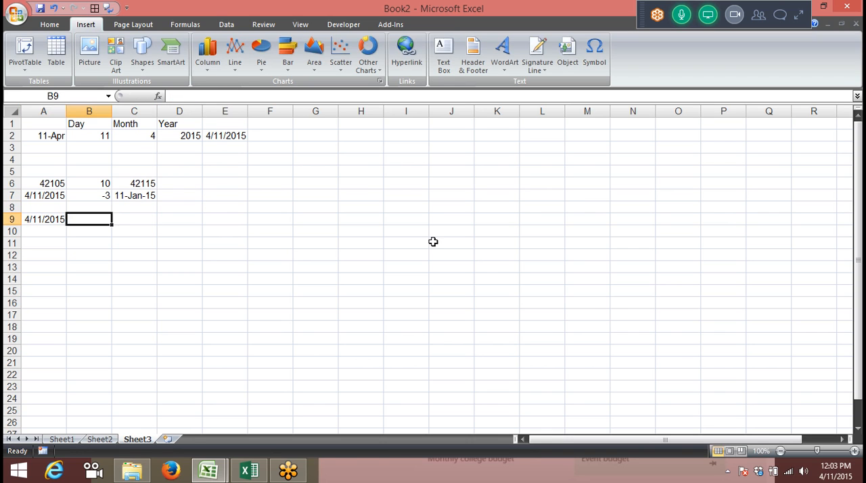
Enter the year, month and day offsets 2, 4 and 22 in cells B9, C9 and D9
text(2)
key(Tab)
text(4)
key(Tab)
text(22)
key(Tab)
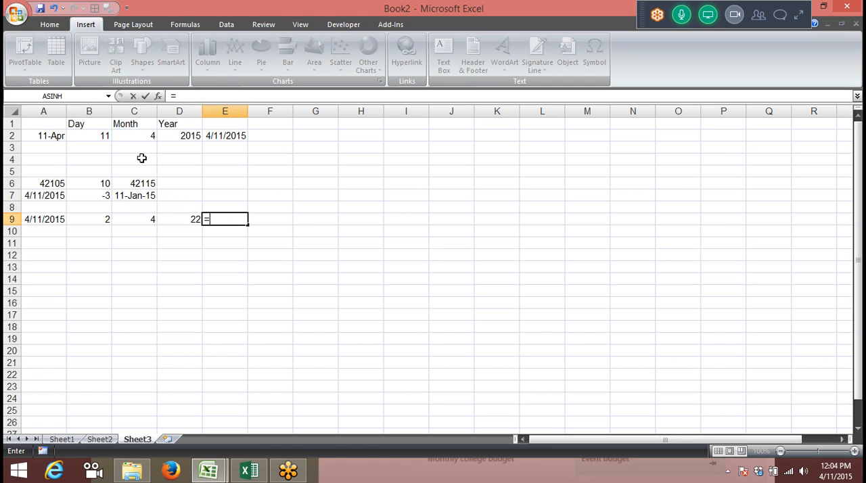
Begin a DATE formula in cell E9 with YEAR(A9)+2 as its year argument
text(=date)
key(Tab)
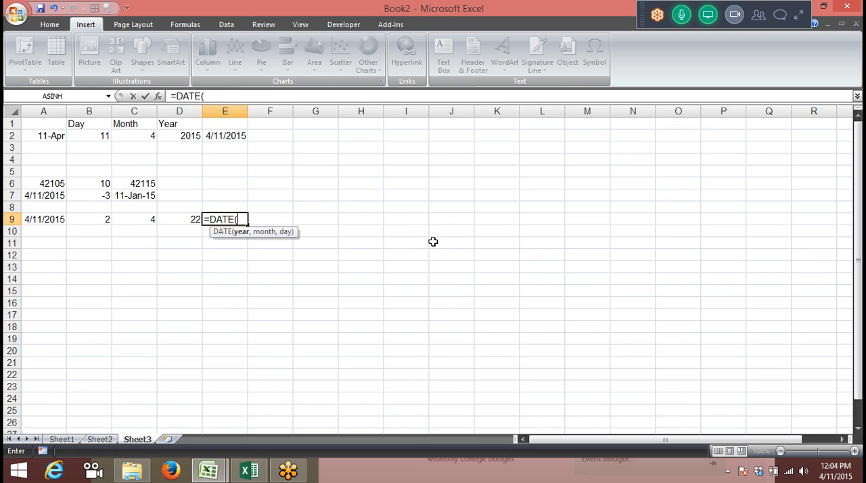
text(y)
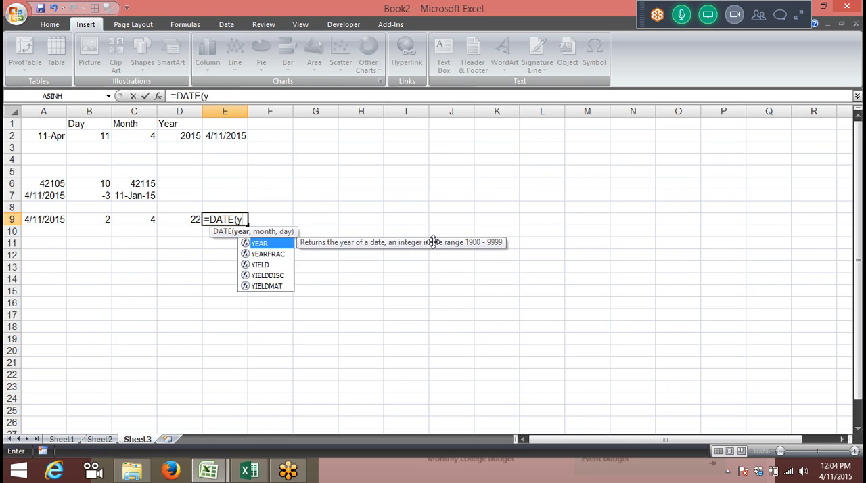
key(Tab)
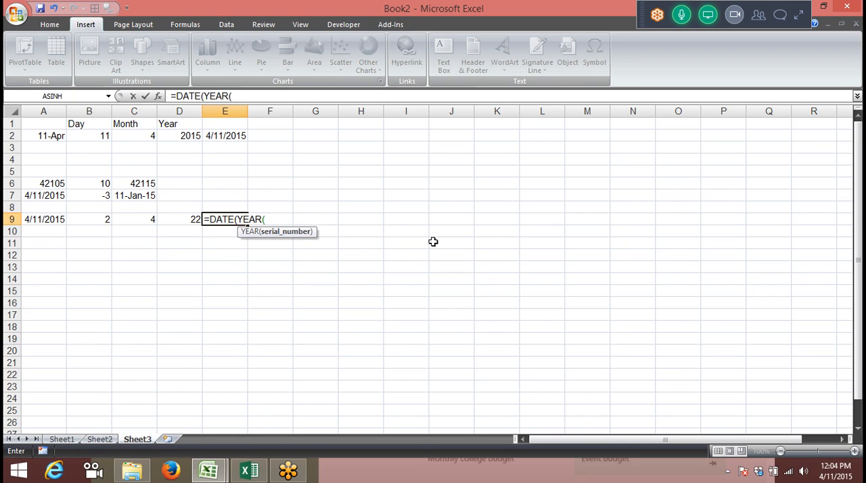
key(Left)
key(Left)
key(Left)
key(Up)
key(Down)
key(Left)
text()+)
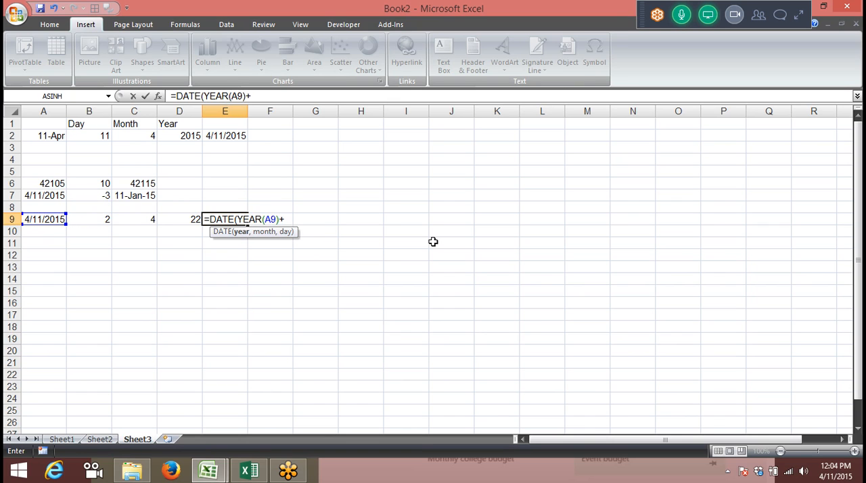
text(2,ye)
Add MONTH(A9)+4 as the month argument of the DATE formula in E9
key(BackSpace)
key(BackSpace)
text(mo)
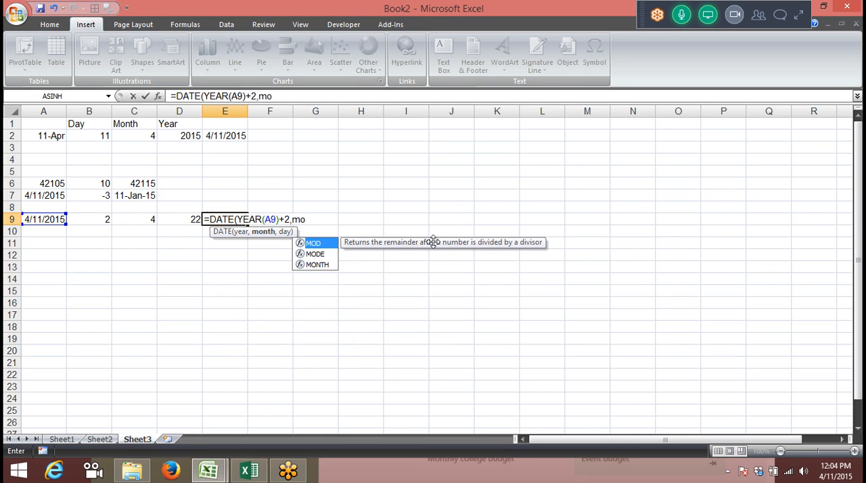
key(Down)
key(Down)
key(Tab)
key(Left)
key(Left)
key(Left)
key(Left)
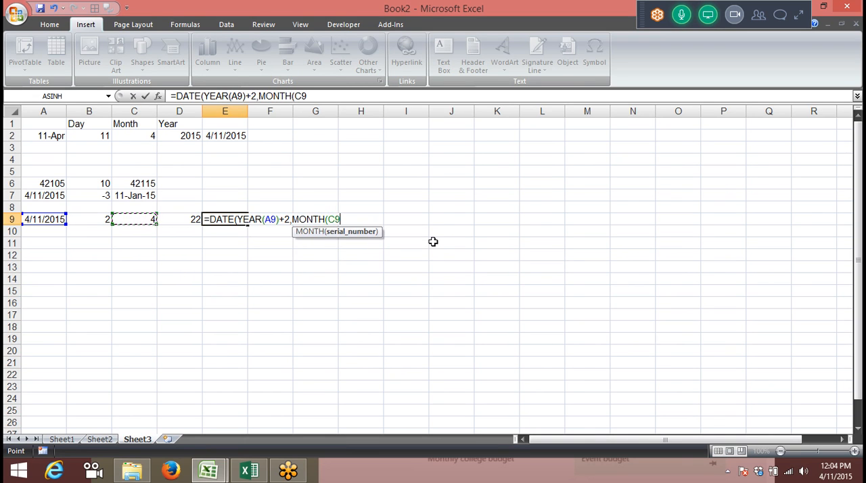
text()+)
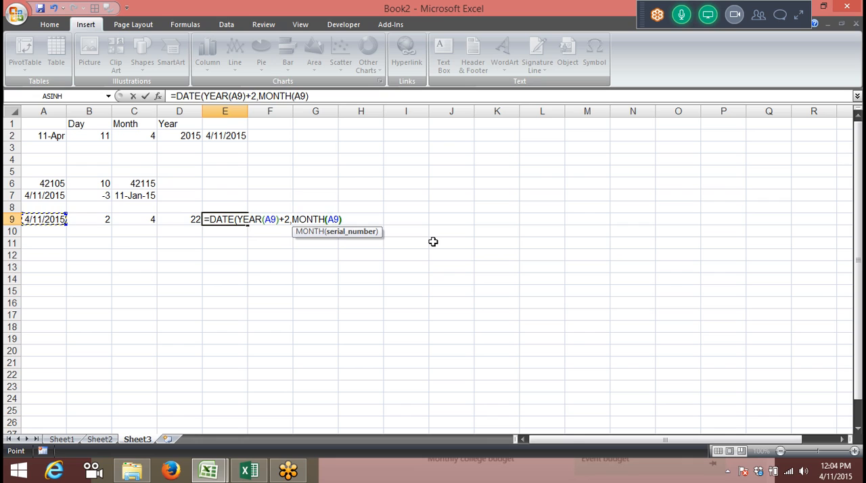
text(4,)
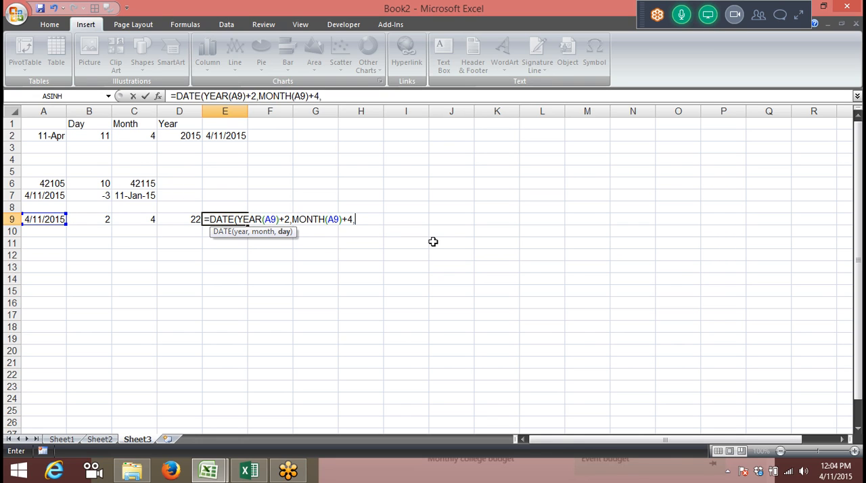
text(ye)
Complete the DATE formula in E9 with DAY(A9)+22 as its day argument
key(BackSpace)
key(BackSpace)
text(da)
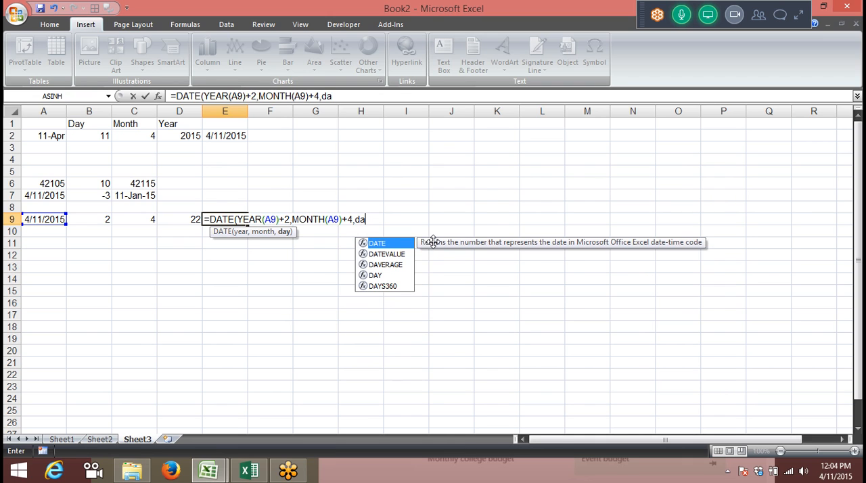
text(y)
key(Tab)
key(Left)
key(Left)
key(Left)
key(Left)
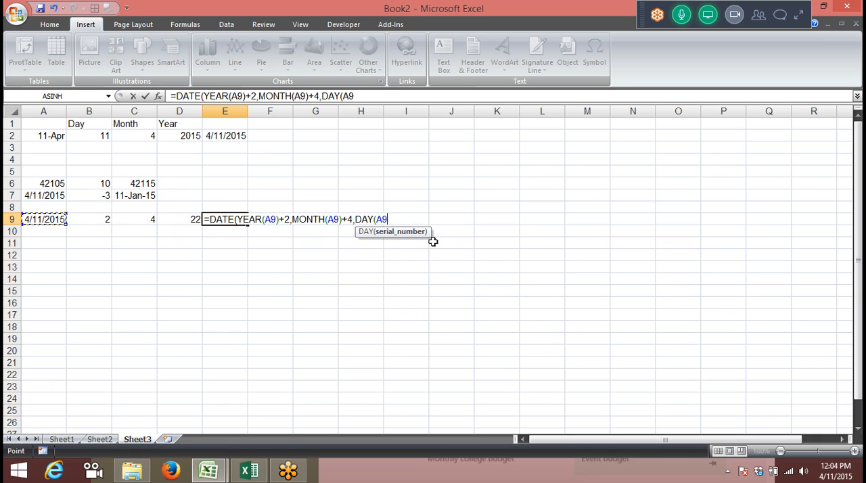
text()+22)
key(Return)
key(Return)
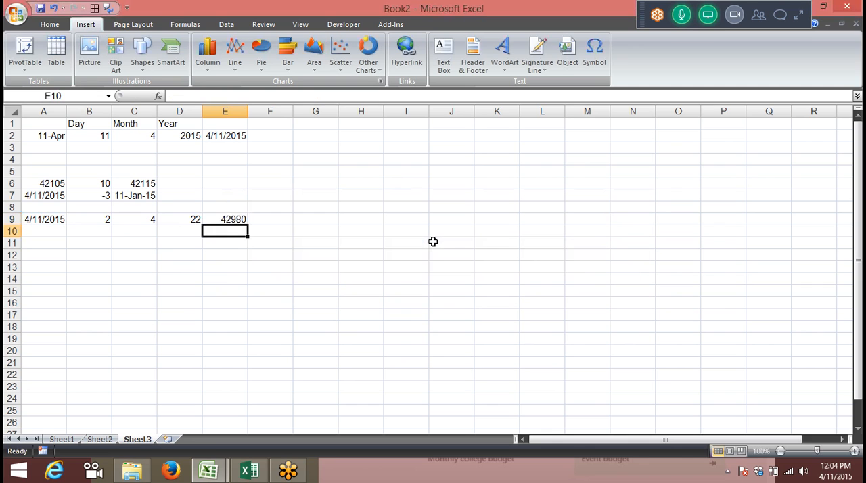
Apply the day-month-year date format (d-mmm-yy) to the DATE formula result in E9
key(Up)
key(ctrl+shift+2)
key(ctrl+shift+3)
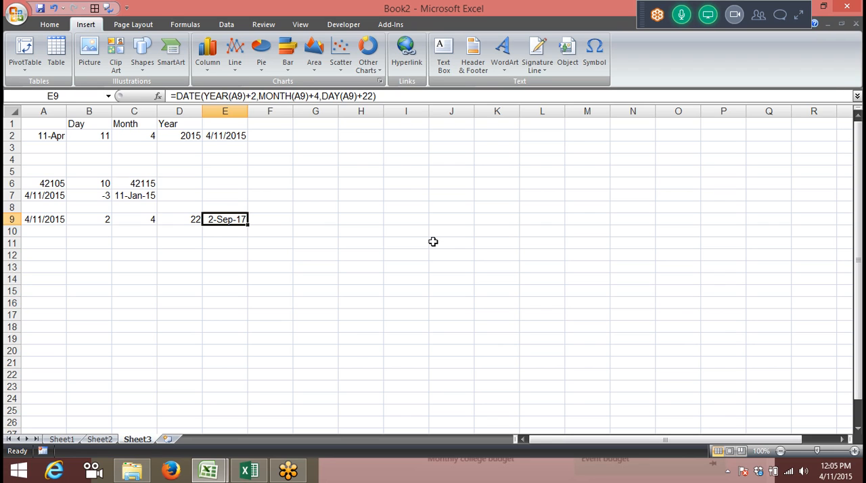
Enter =TODAY() in cell A11 to return the current date
key(Down)
key(Down)
key(Left)
key(Left)
key(Left)
key(Left)
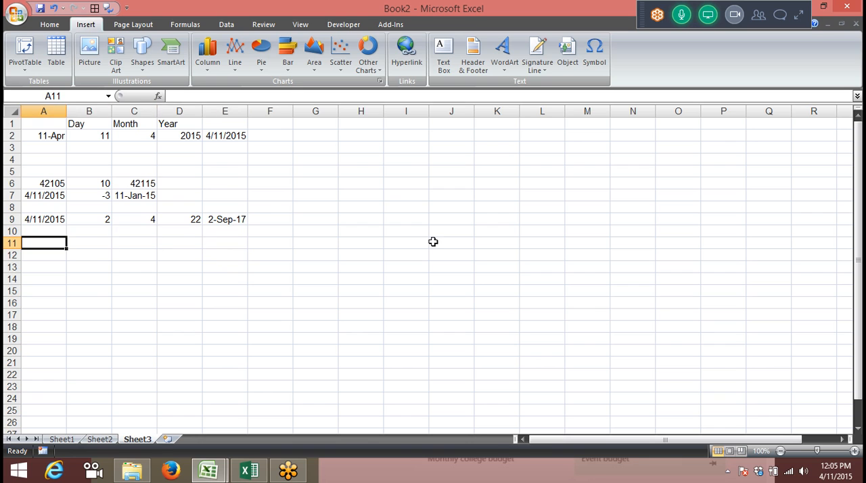
text(=to)
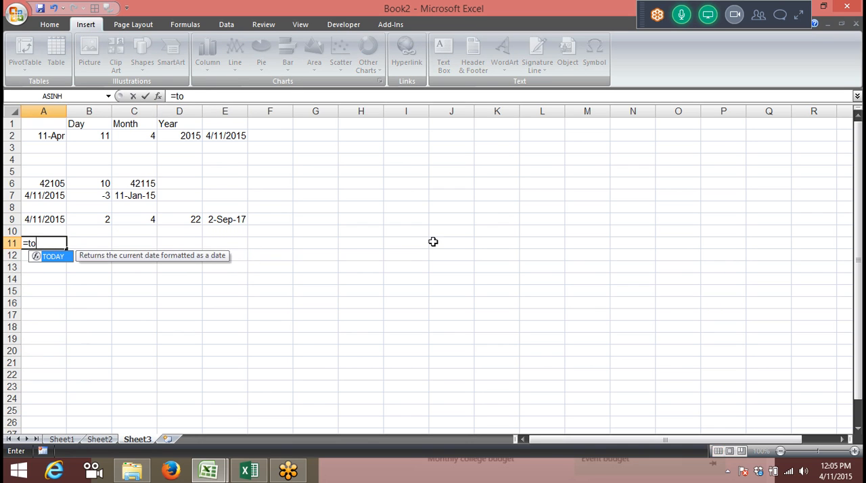
key(Tab)
text())
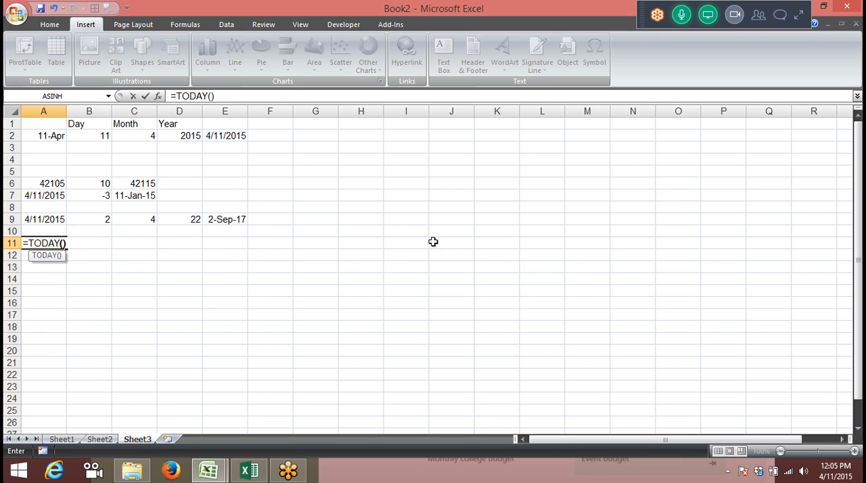
key(Return)
Enter =NOW() in cell B11 to return the current date and time
key(Right)
key(Up)
text(=now)
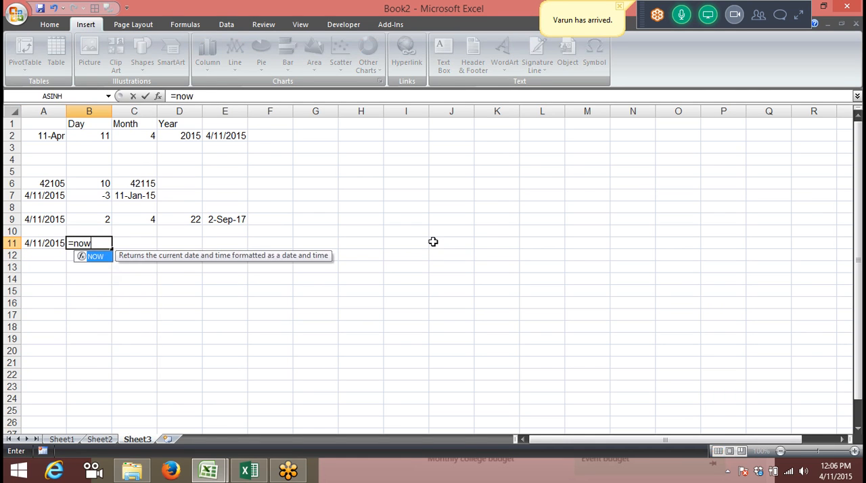
key(Tab)
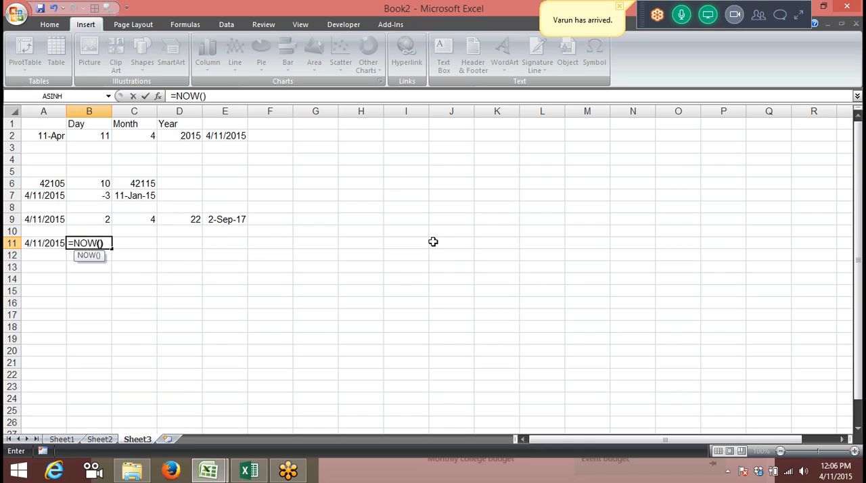
text())
key(Return)
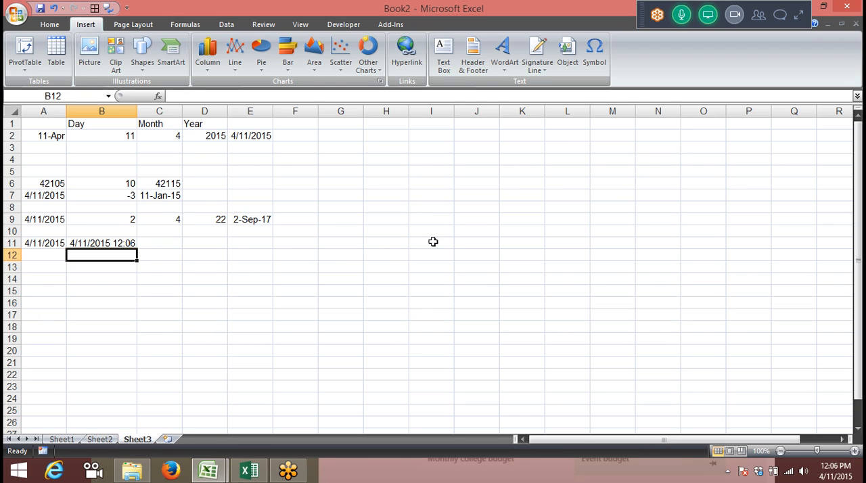
Expand the GoToMeeting controls to view the attendees and audio options
click(799, 14)
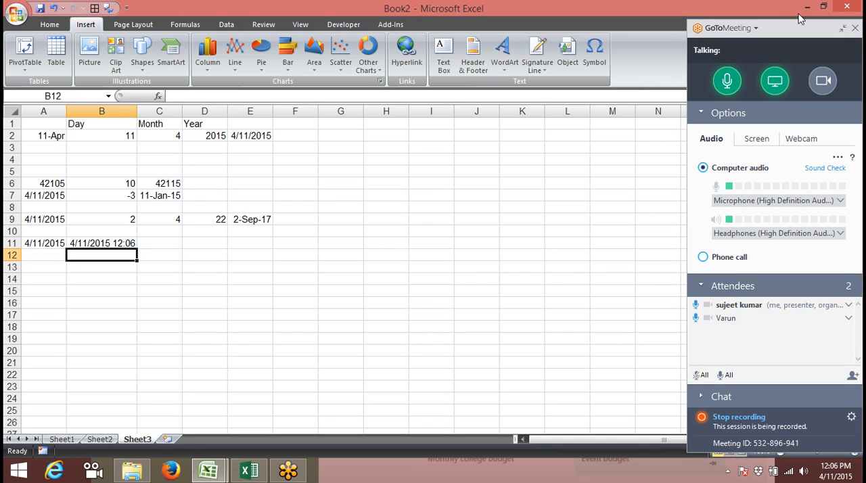
click(145, 263)
click(185, 254)
click(159, 268)
click(126, 265)
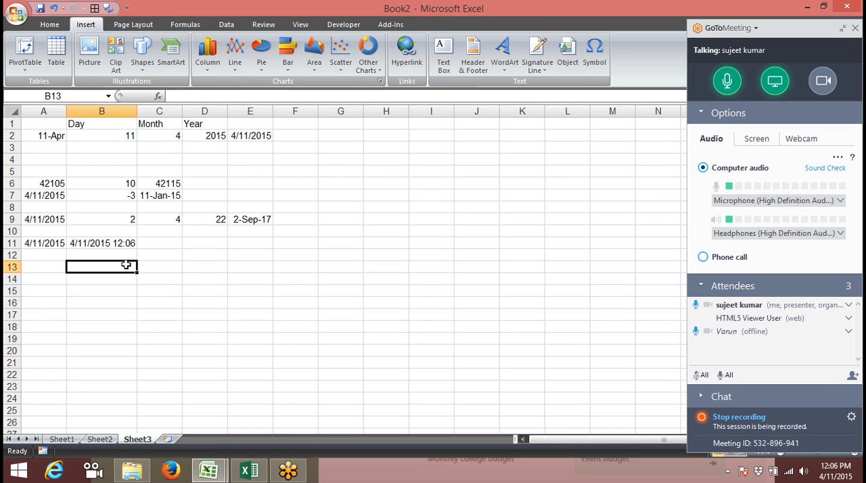
click(157, 254)
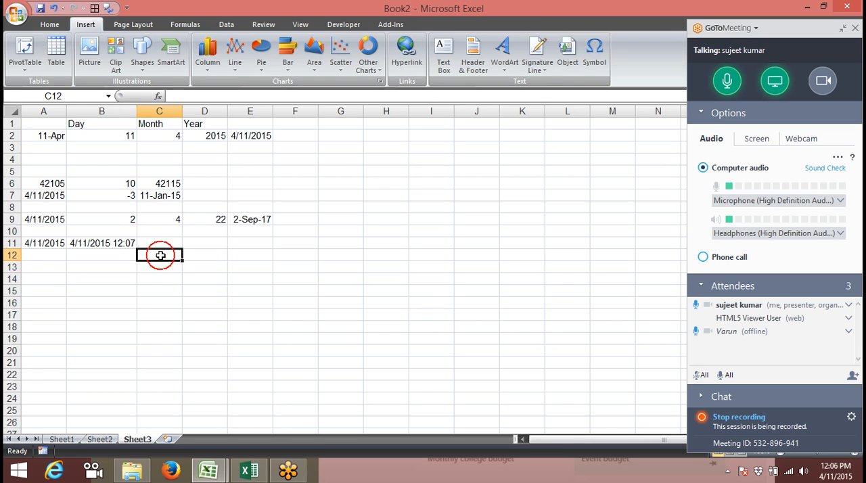
click(124, 243)
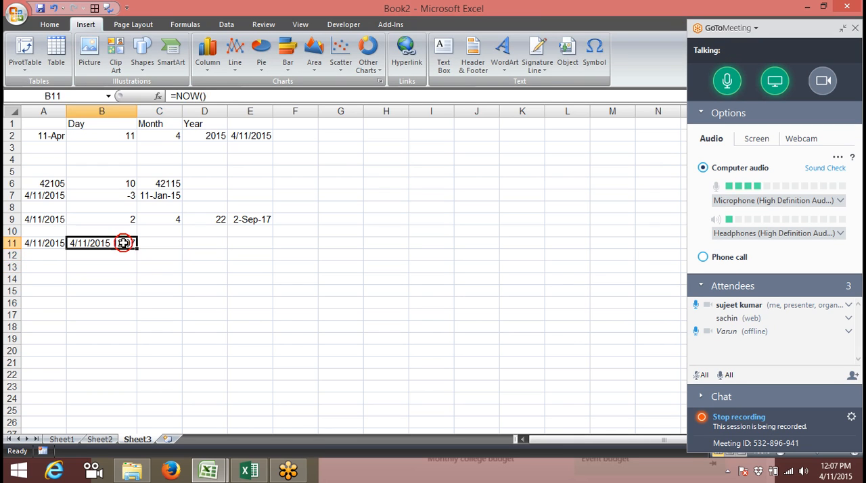
click(179, 266)
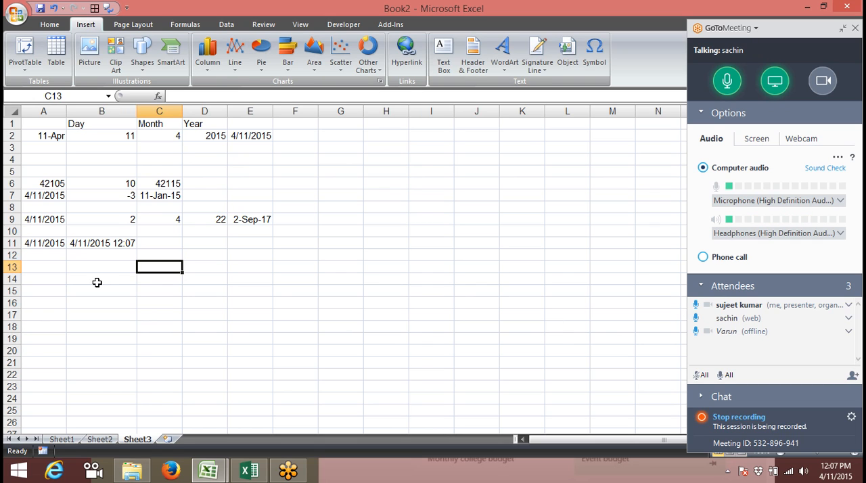
key(Down)
key(Down)
key(Down)
key(Down)
key(Down)
key(Down)
key(Down)
key(Down)
key(Down)
key(Down)
key(Down)
key(Down)
key(Down)
key(Down)
key(Down)
key(Down)
key(Down)
key(Down)
key(Down)
key(Down)
key(Down)
key(Down)
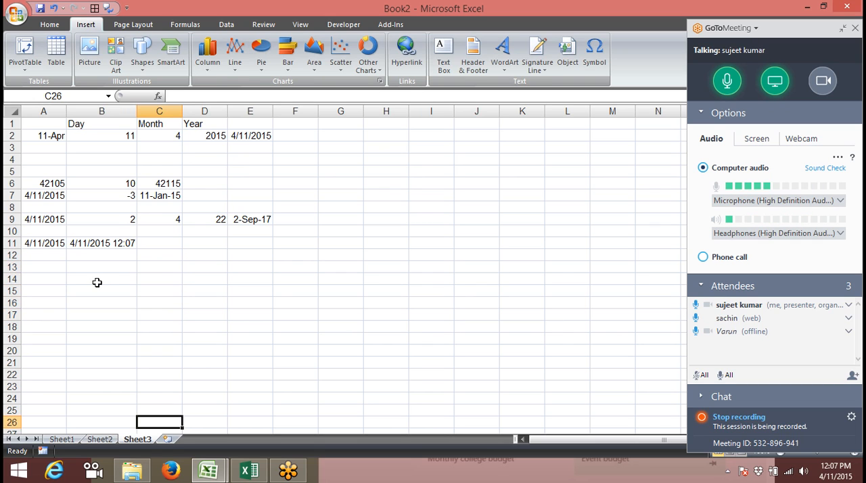
key(Up)
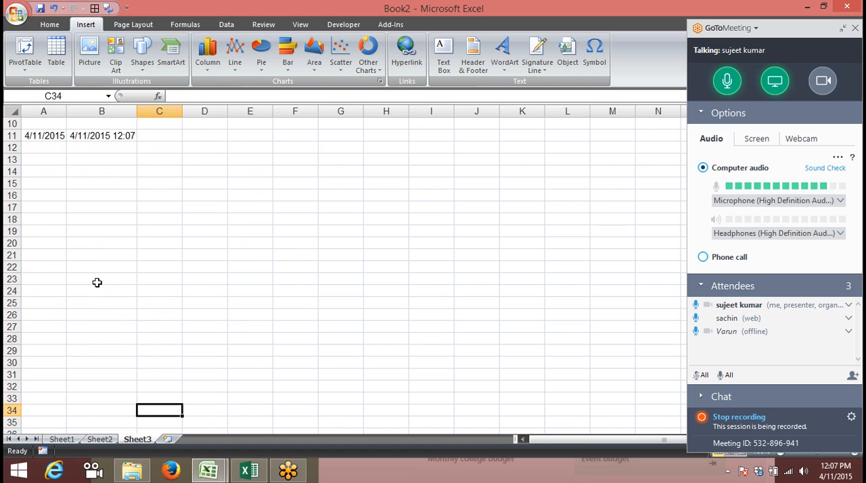
key(Down)
key(Down)
key(Down)
key(Down)
key(Up)
key(Up)
key(Up)
key(Up)
key(Up)
key(Up)
key(Up)
key(Up)
key(Up)
key(Up)
key(Up)
key(Up)
key(Up)
key(Up)
key(Up)
key(Up)
key(Up)
key(Up)
key(Up)
key(Up)
key(Up)
key(Up)
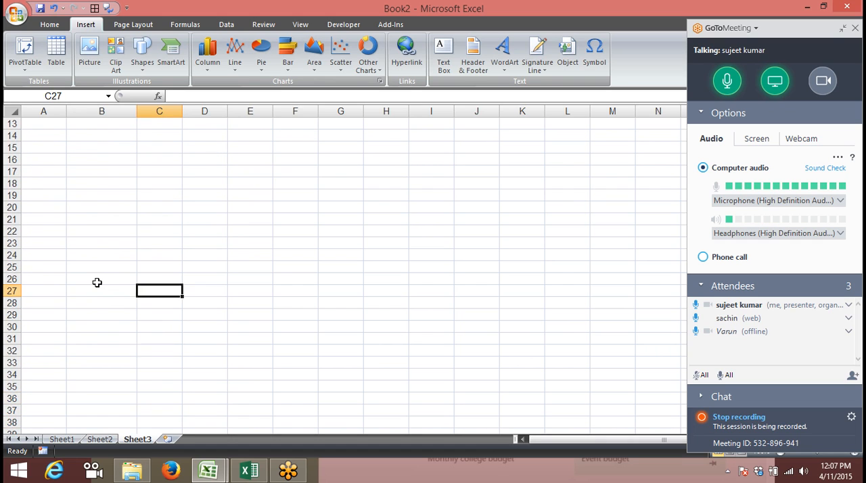
key(Down)
key(Down)
key(Down)
key(Down)
key(Down)
key(Down)
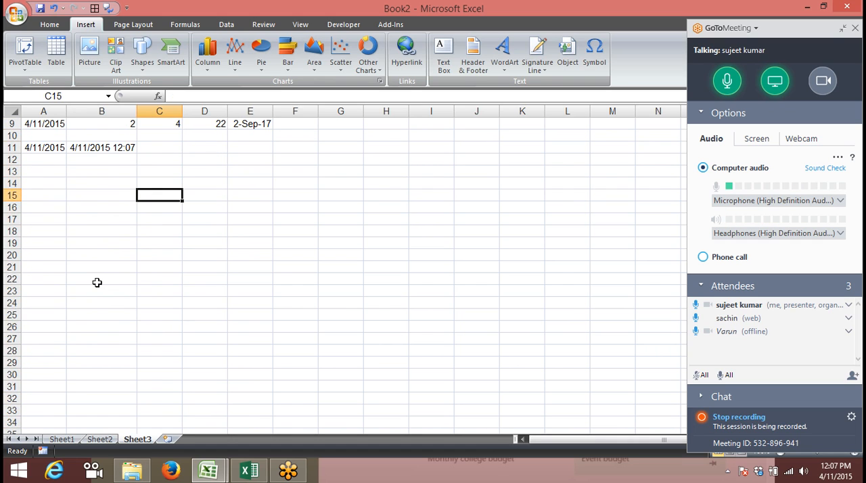
Enter the date 1/1 in cell B15 and today's date, 4/11/2015, as a fixed value in C15
key(Left)
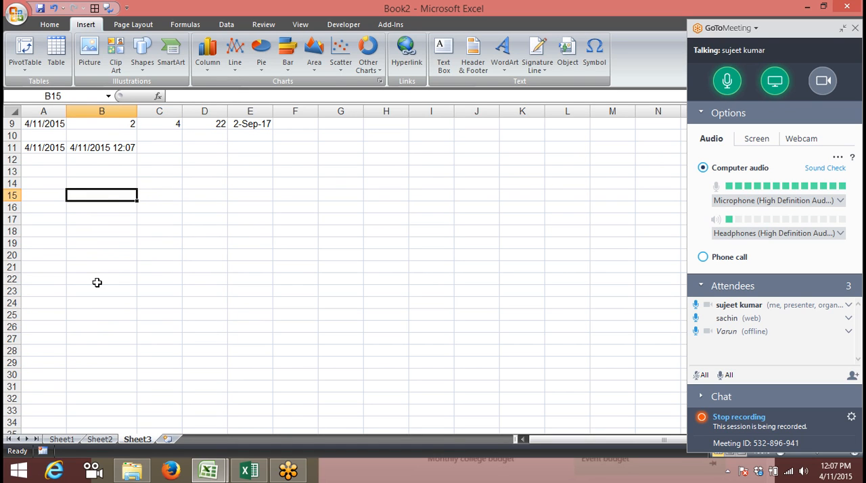
key(ctrl+semicolon)
key(Escape)
text(1/1)
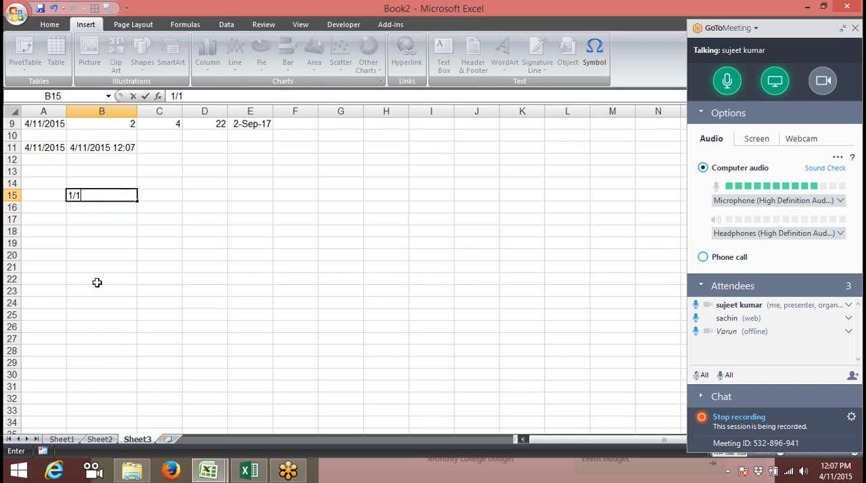
key(Tab)
key(ctrl+semicolon)
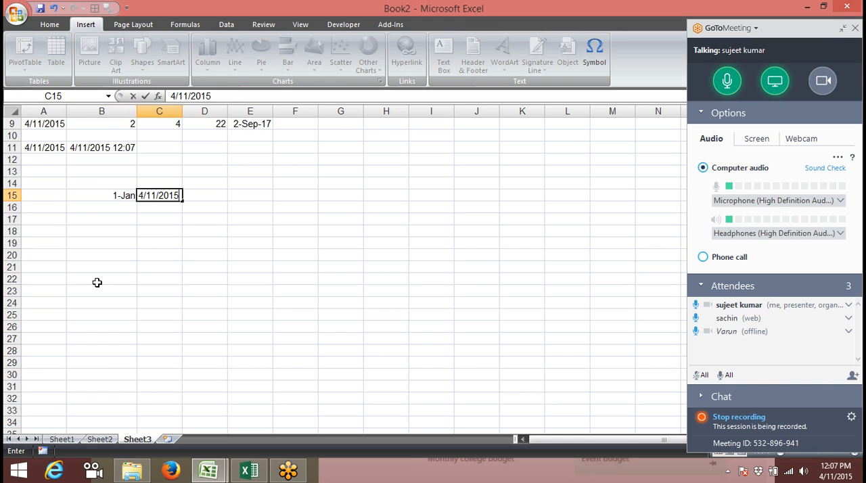
key(Tab)
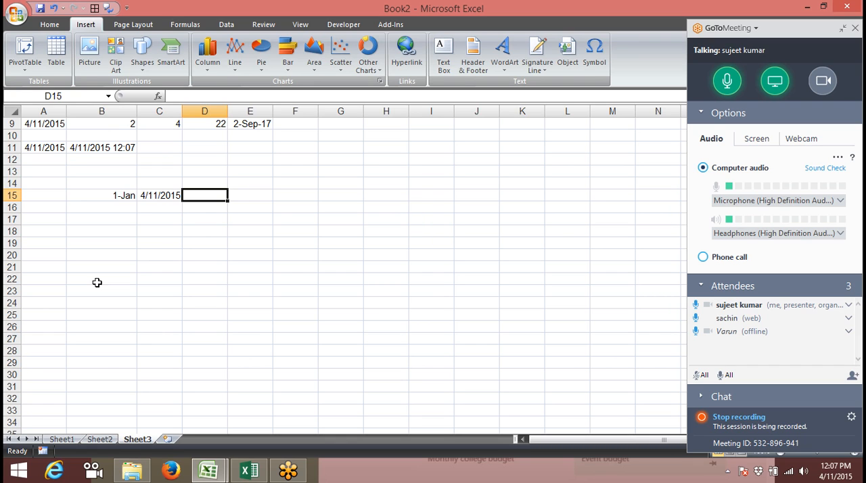
Enter =C15-B15 in cell D15 to calculate the number of days between the two dates
text(=)
key(Left)
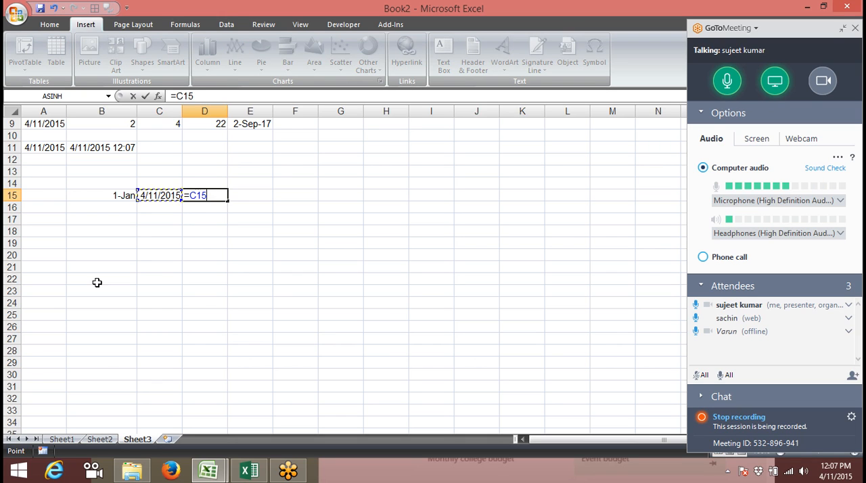
text(-)
key(Left)
key(Left)
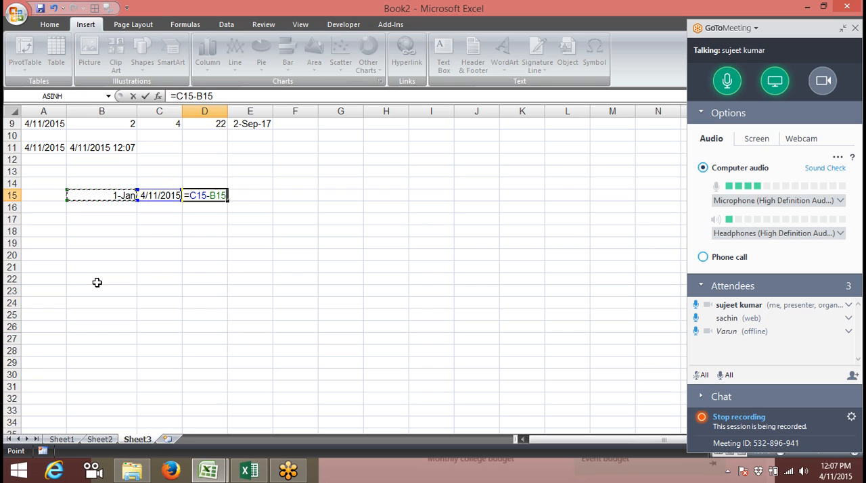
key(Return)
Apply the General number format to the dates in B15 and C15 to show their serial numbers
key(Up)
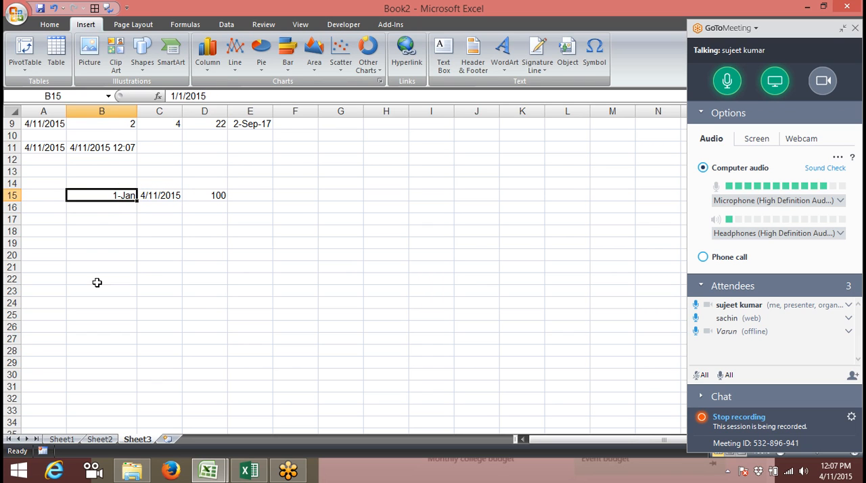
key(ctrl+shift+grave)
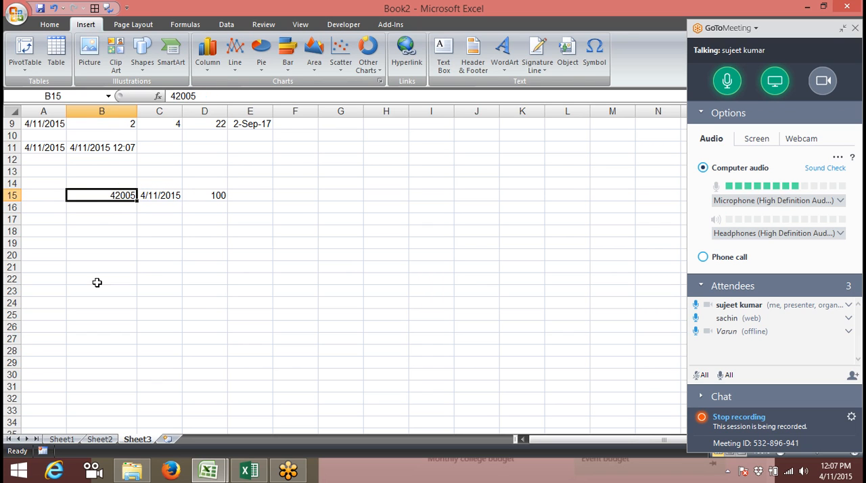
key(Right)
key(ctrl+shift+grave)
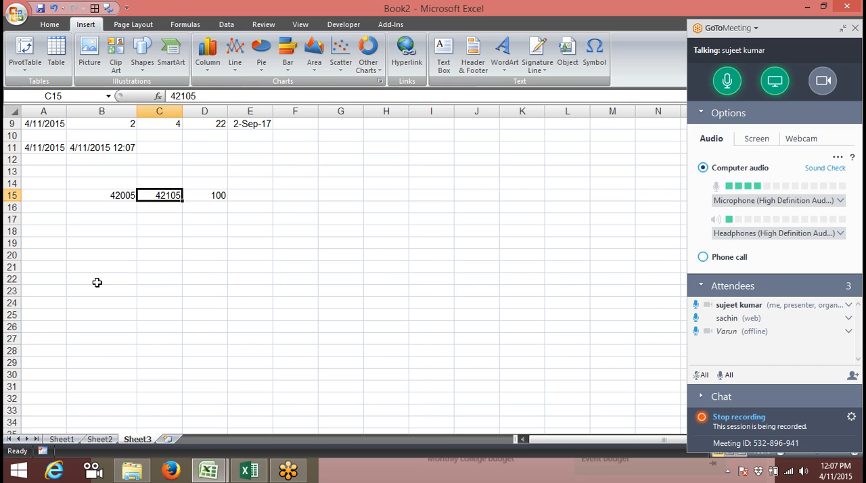
key(Right)
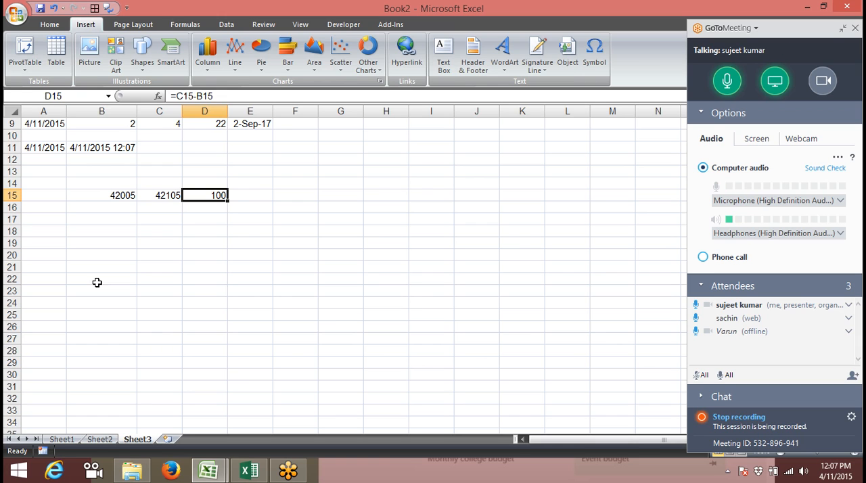
Fill the date serial numbers in B15:C15 down into row 16
key(Left)
key(Left)
key(Down)
key(Up)
key(shift+Right)
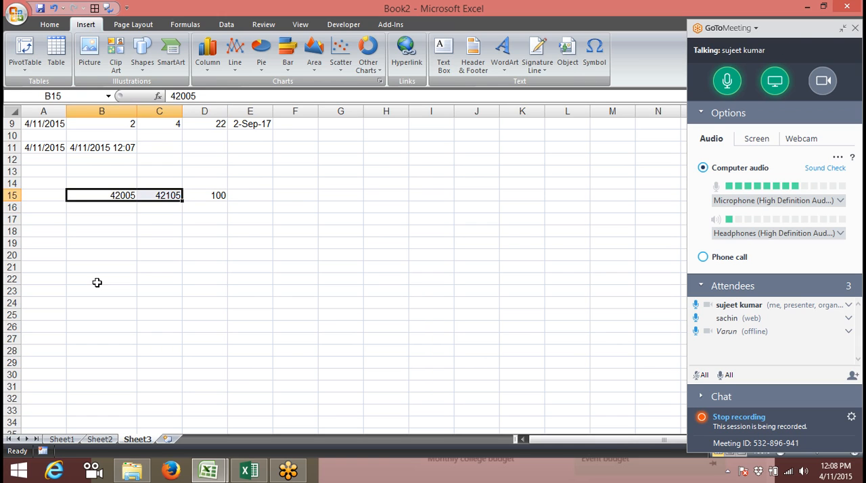
key(shift+Down)
key(ctrl+d)
Apply the day-month-year date format (d-mmm-yy) to cells B16:C16
key(Down)
key(shift+Right)
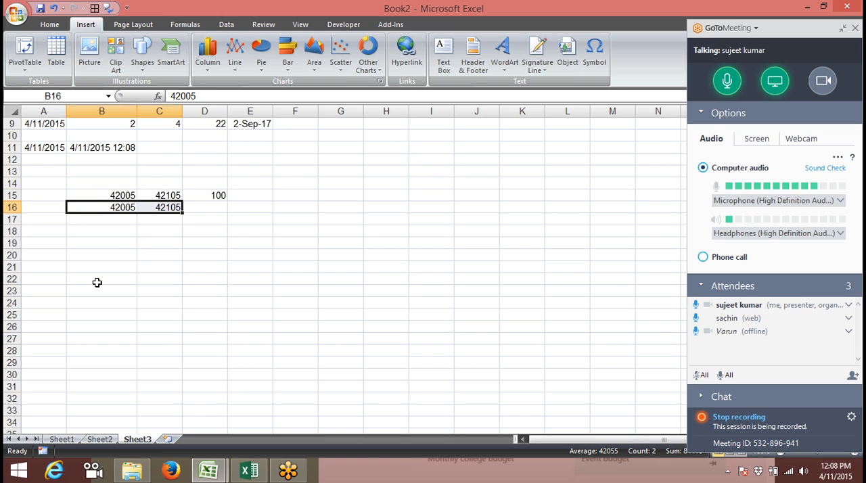
key(ctrl+shift+3)
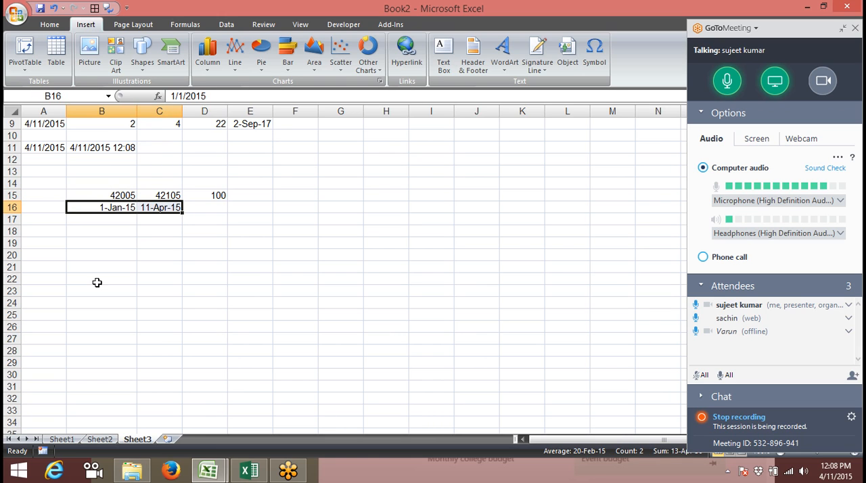
Enter =NETWORKDAYS(B16,C16,H12:H21) in cell D16 to count working days, with H12:H21 as the holidays range
key(Right)
key(Right)
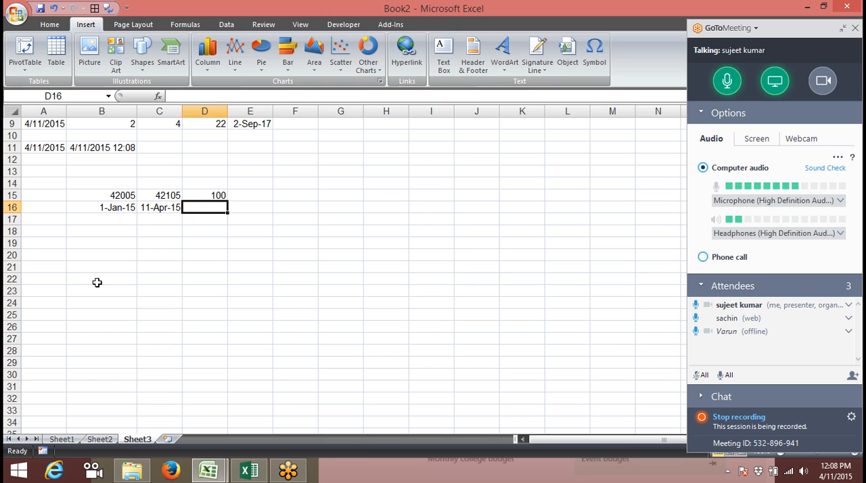
text(=net)
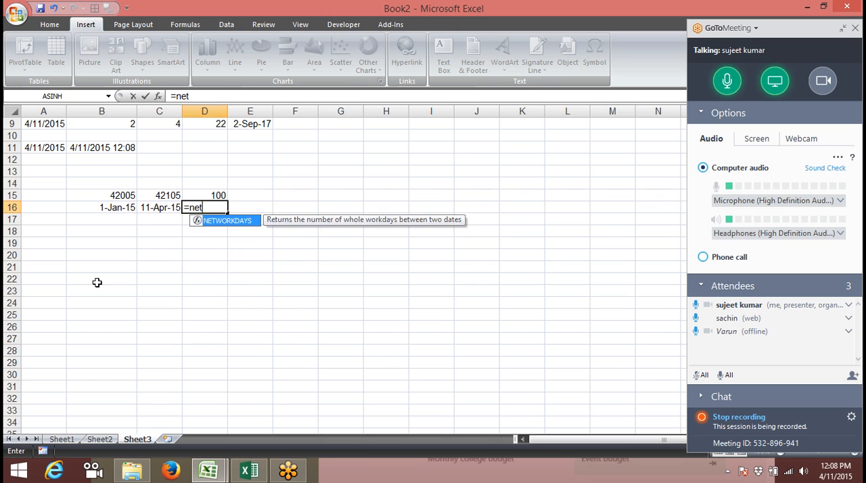
key(Tab)
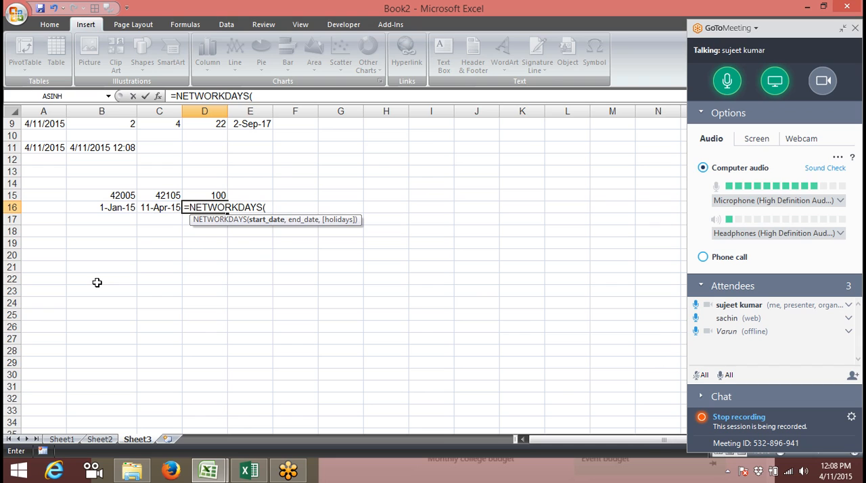
key(Left)
key(Left)
text(,)
key(Left)
text(,)
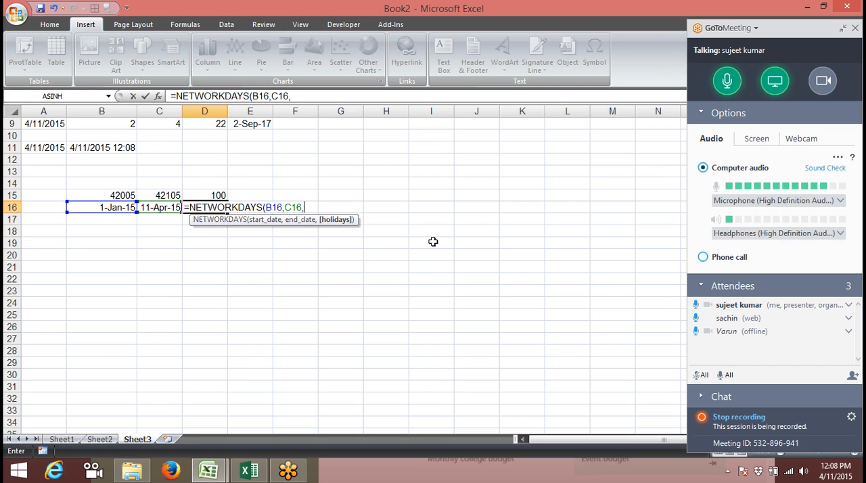
drag(386, 155, 389, 196)
key(shift+Down)
key(shift+Down)
key(shift+Down)
key(shift+Down)
key(shift+Down)
key(shift+Down)
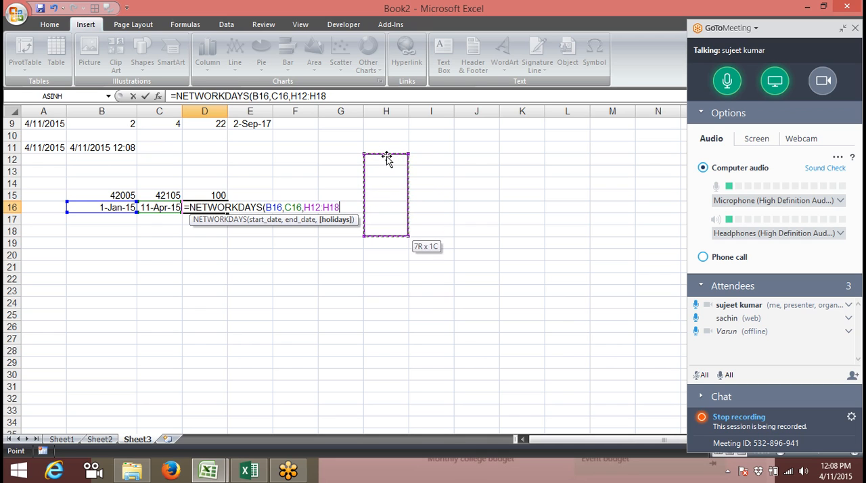
text())
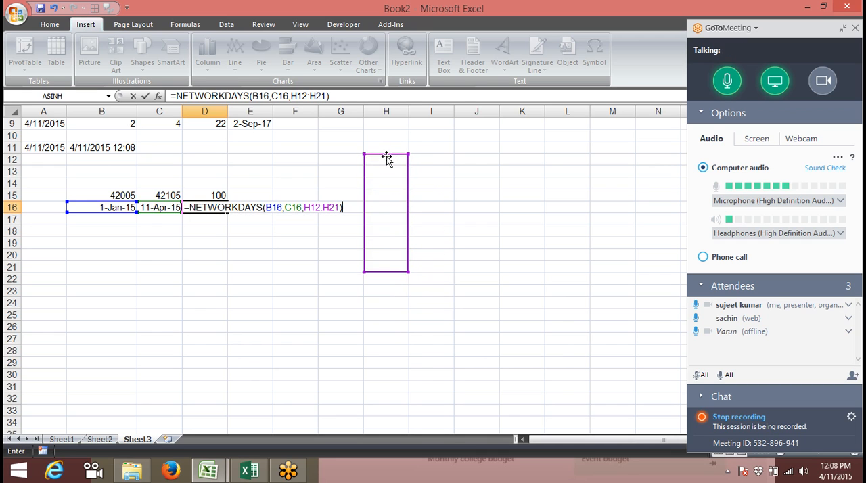
key(Return)
Enter 4/10 as a holiday date in cell H16, inside the NETWORKDAYS holidays range
key(Up)
key(Right)
key(Right)
key(Left)
key(Left)
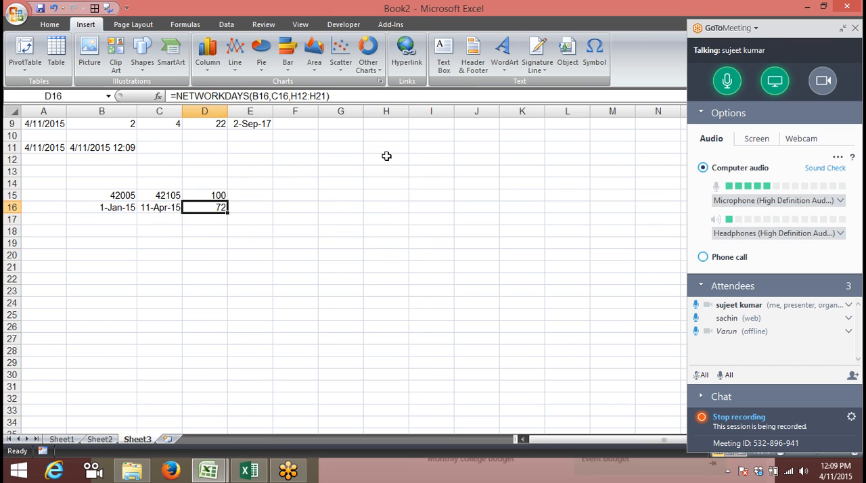
key(Right)
key(Right)
key(Right)
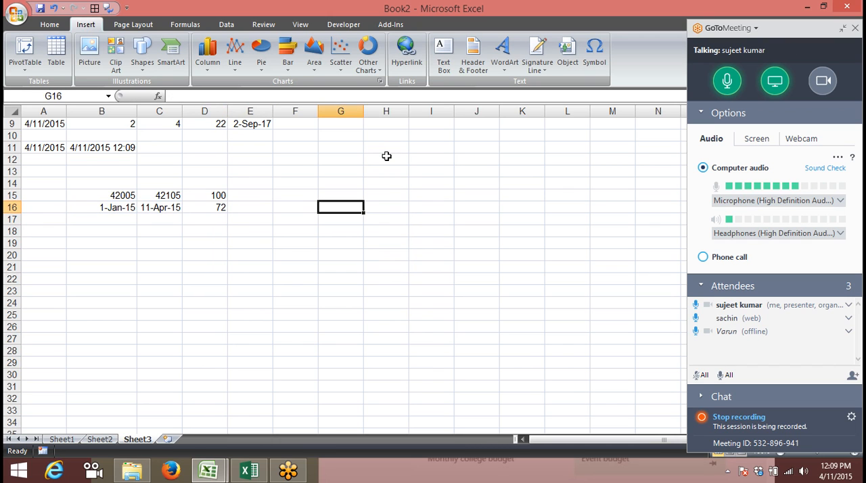
key(Right)
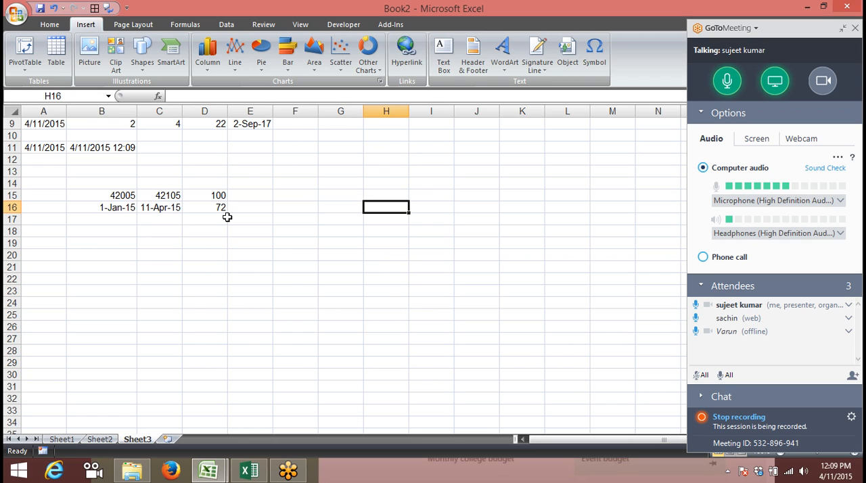
text(4/10)
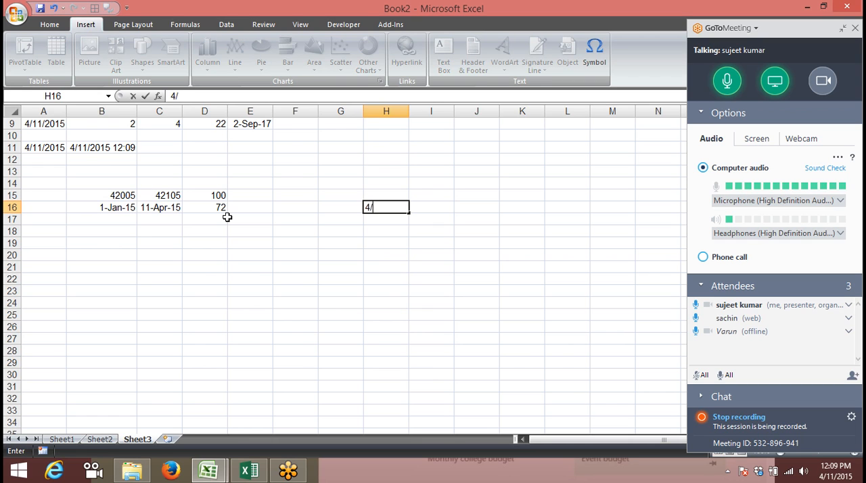
key(Return)
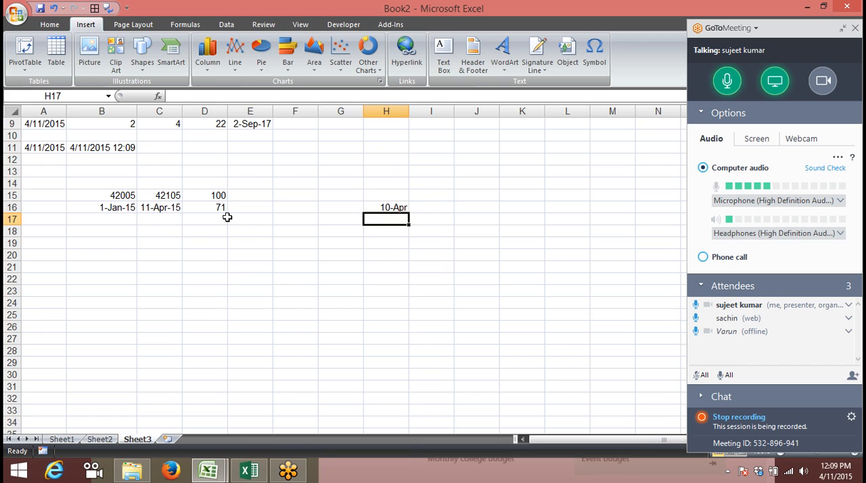
Add 12/31 as another holiday date in cell H15
key(Up)
key(Up)
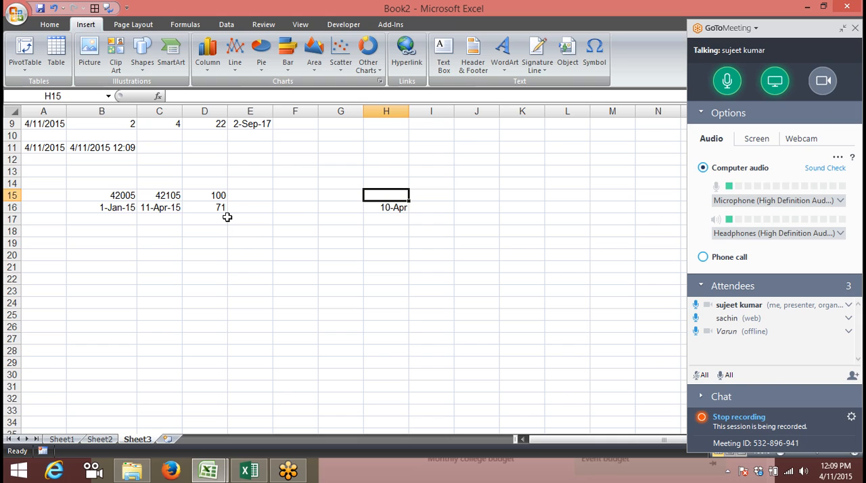
text(12/31)
key(Return)
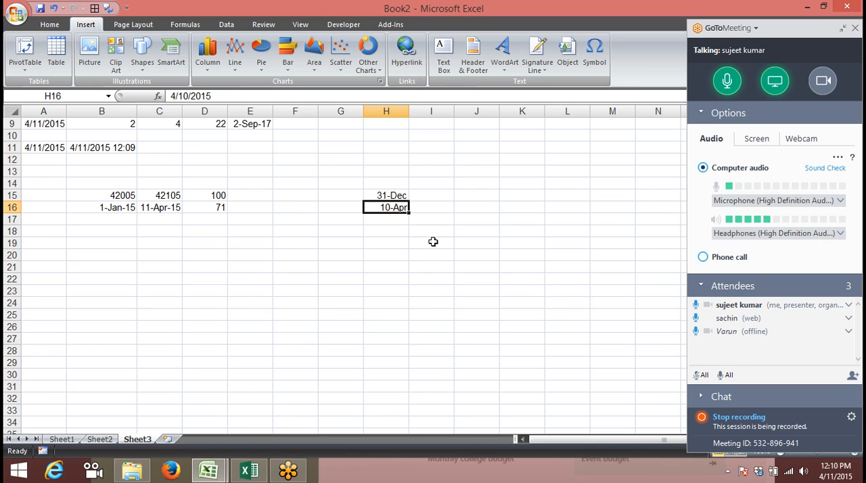
Inspect the arguments of the NETWORKDAYS formula in D16 and its start and end dates in B16:C16
double_click(211, 207)
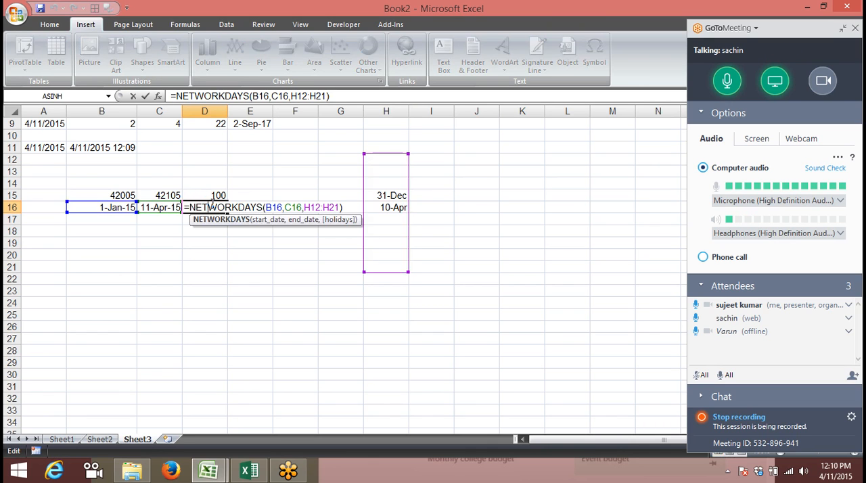
key(Return)
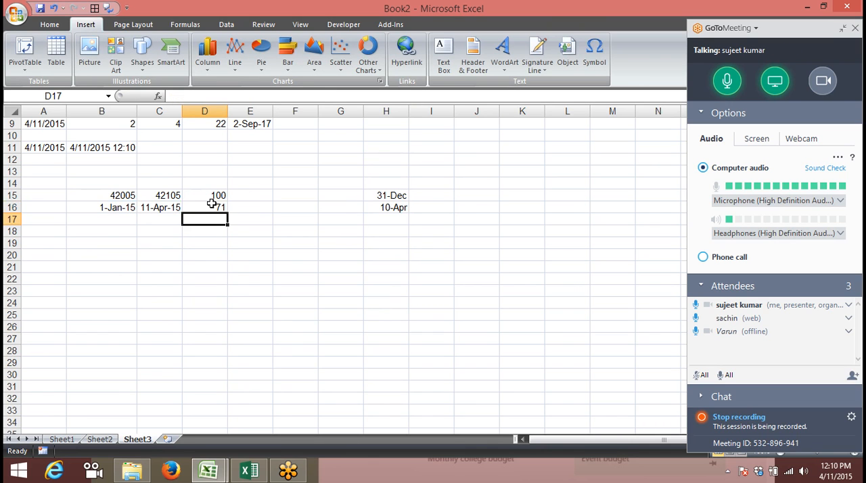
key(Up)
key(Left)
key(Left)
key(shift+Right)
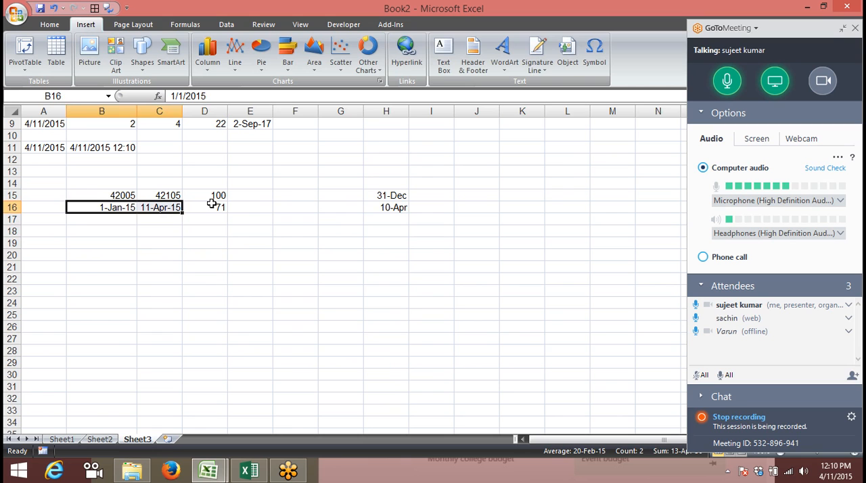
Copy the two dates in B16:C16 and paste them into A3:B3 on Sheet1 of the Book1 workbook
key(ctrl+c)
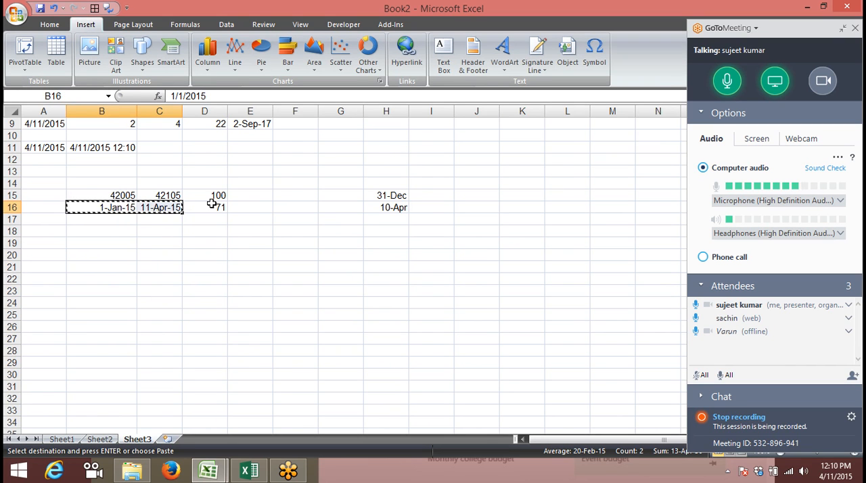
click(263, 477)
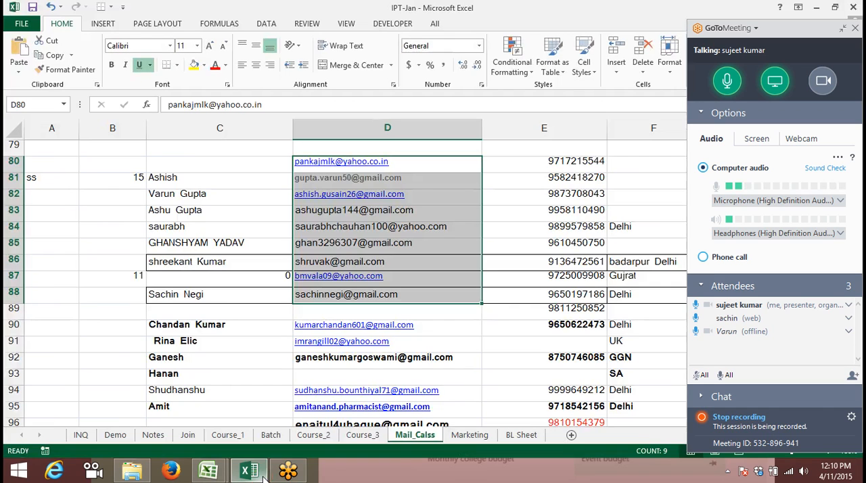
click(263, 477)
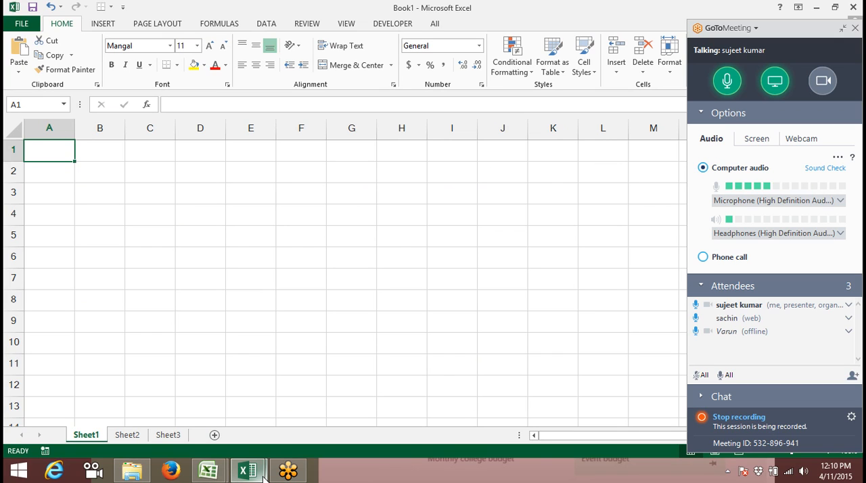
key(Down)
key(Down)
key(ctrl+v)
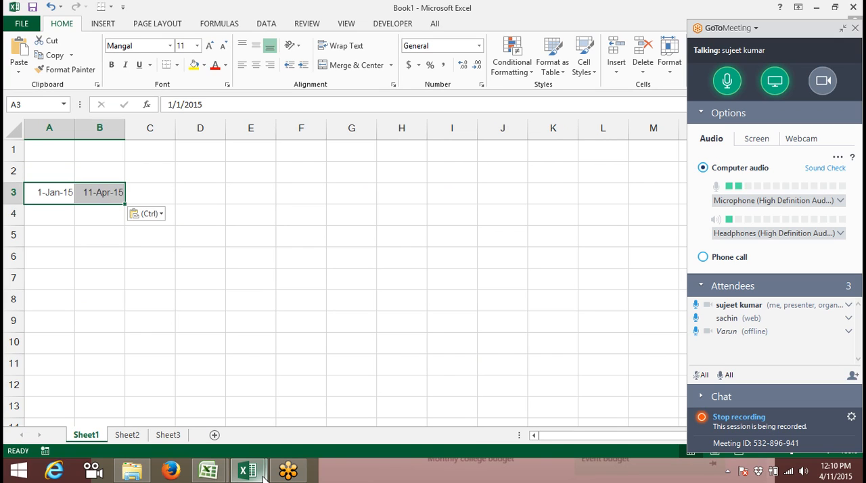
Begin a NETWORKDAYS.INTL formula in cell C3 with A3 as the start date and B3 as the end date
key(Right)
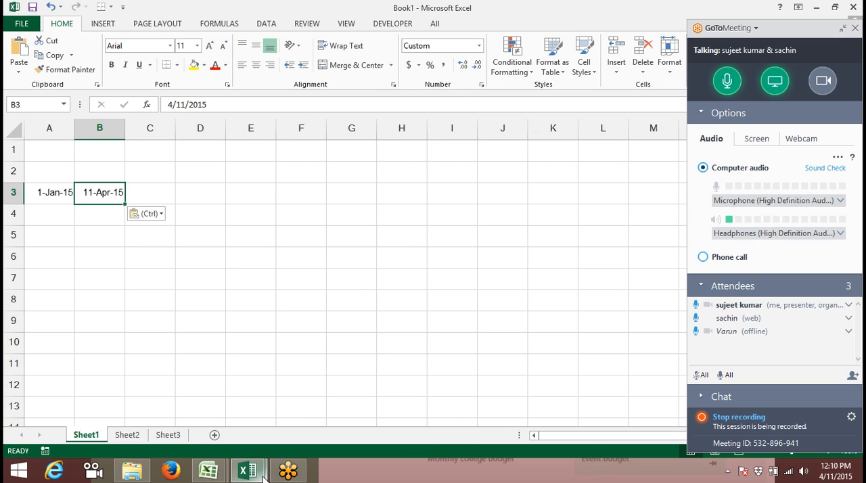
key(Right)
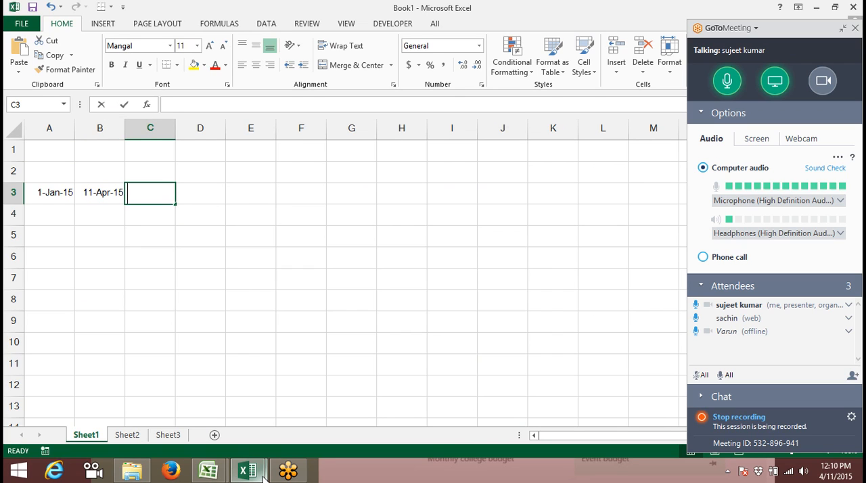
text(=n)
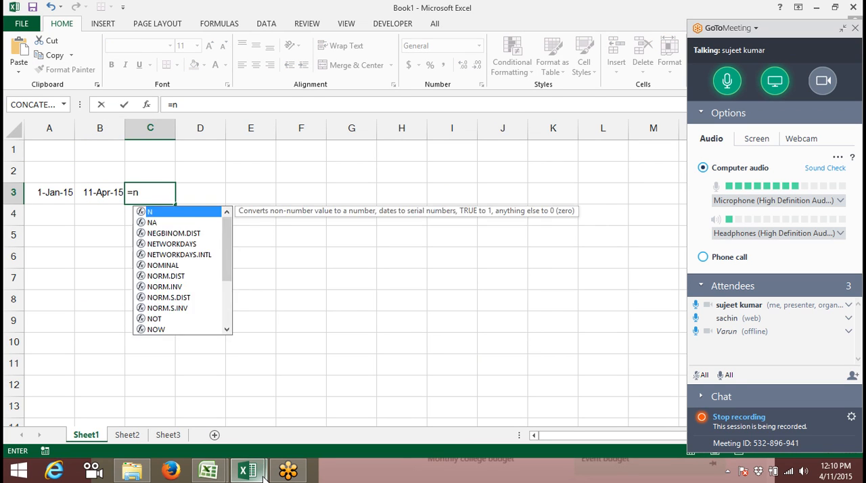
text(et)
key(Down)
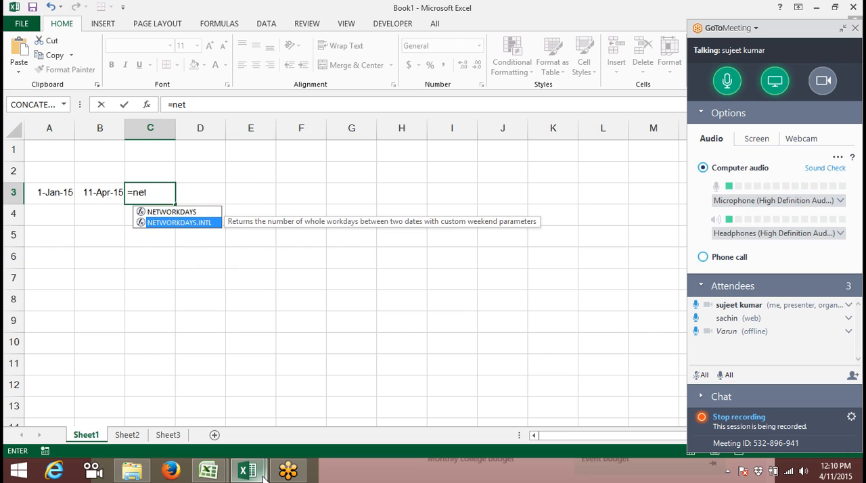
key(Tab)
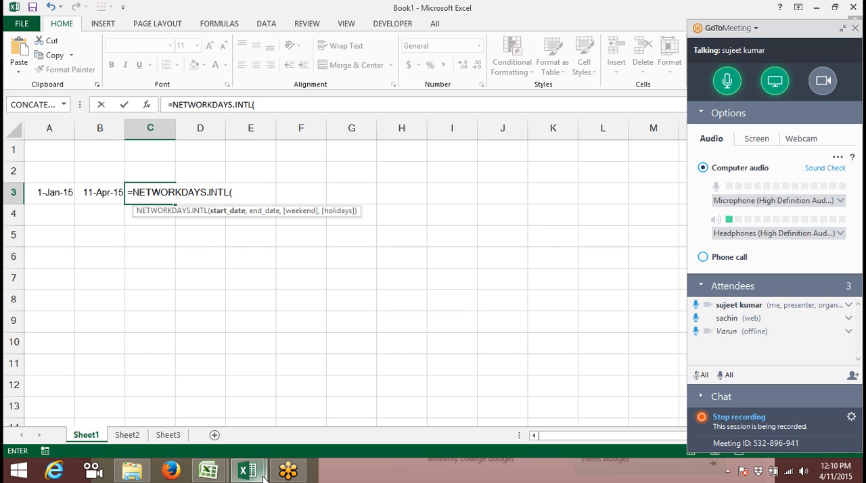
key(Left)
key(Left)
text(,)
key(Left)
text(,)
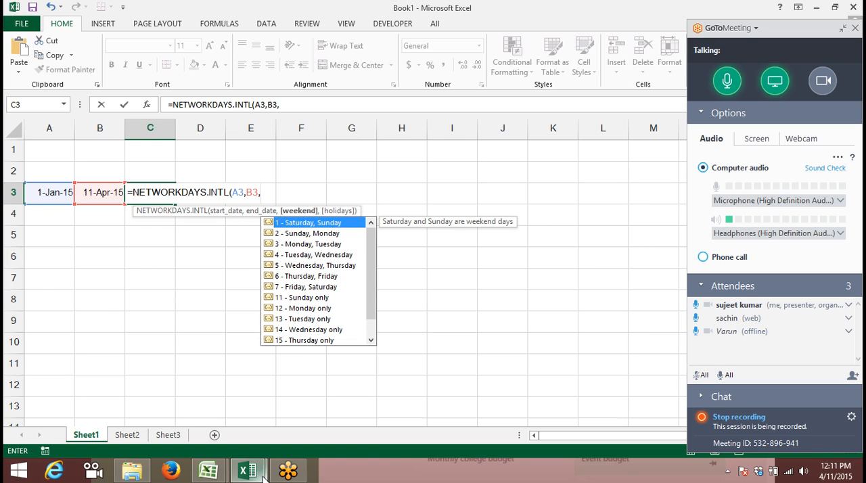
Set the formula's weekend argument to 11 - Sunday only
key(Down)
key(Down)
key(Down)
key(Down)
key(Down)
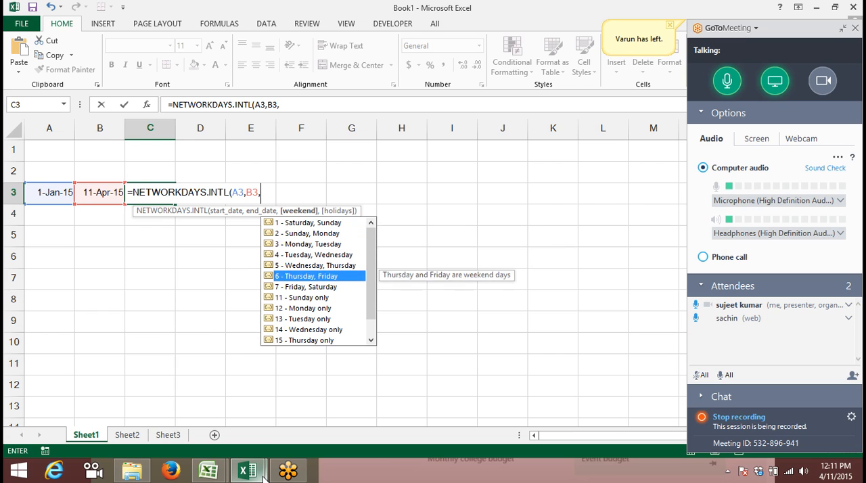
key(Down)
key(Down)
key(Down)
key(Up)
key(Up)
key(Down)
key(Down)
key(Up)
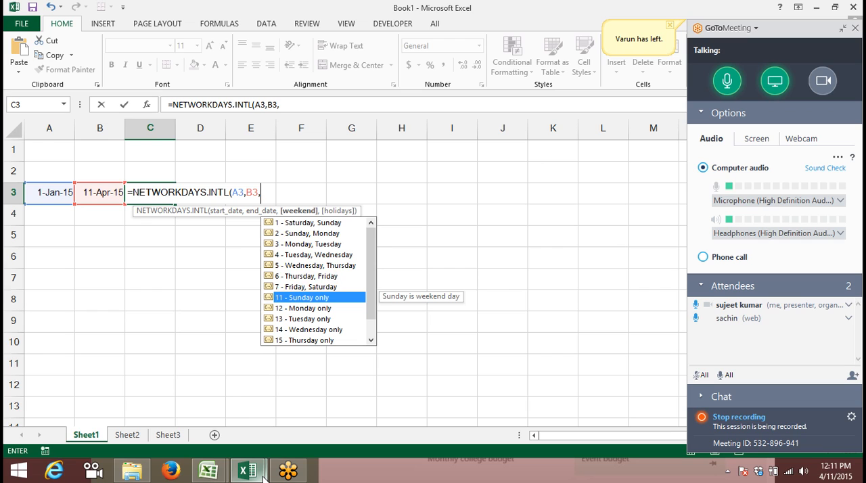
key(Up)
key(Down)
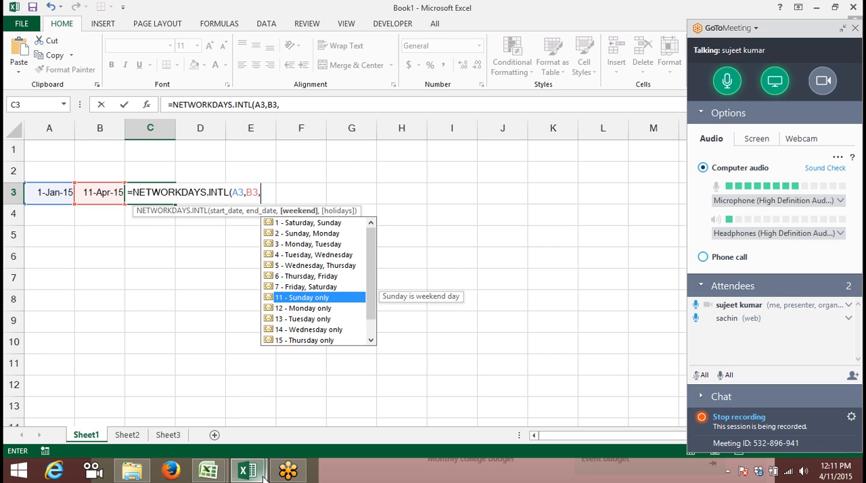
key(Tab)
Use H3:H9 as the holidays range and complete the NETWORKDAYS.INTL formula
text(,)
key(Right)
key(Right)
key(Right)
key(Right)
key(Right)
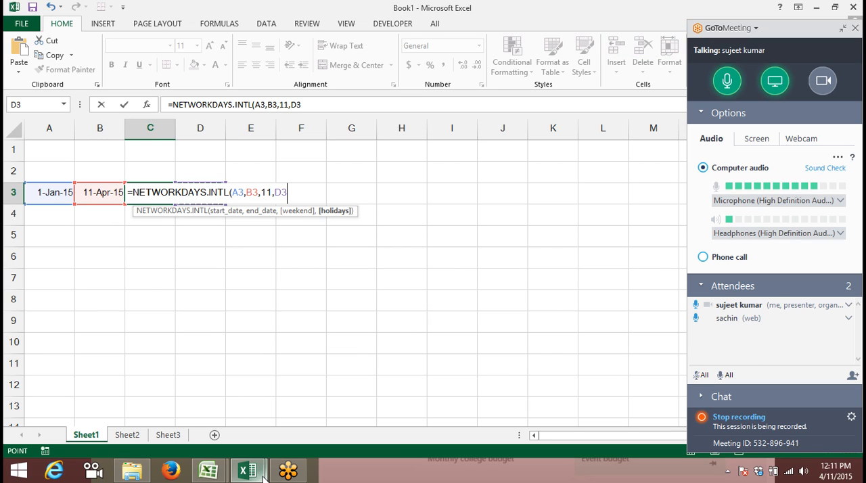
key(shift+Down)
key(shift+Down)
key(shift+Down)
key(shift+Down)
key(shift+Down)
key(shift+Down)
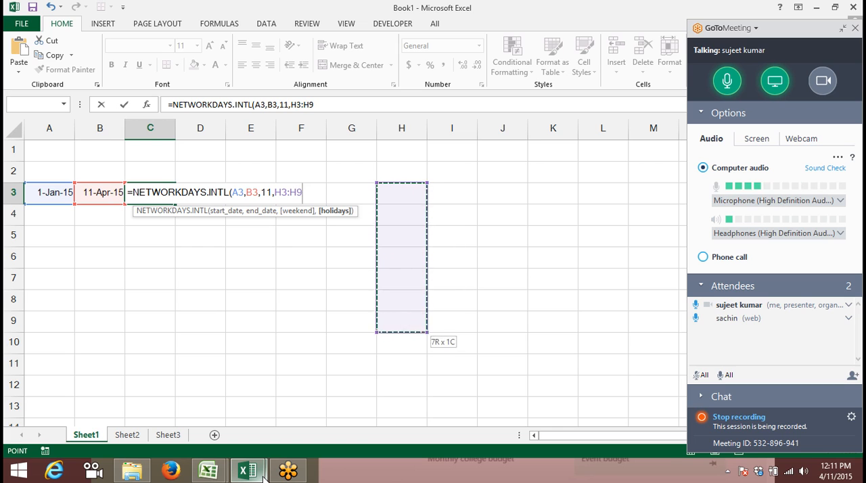
key(Return)
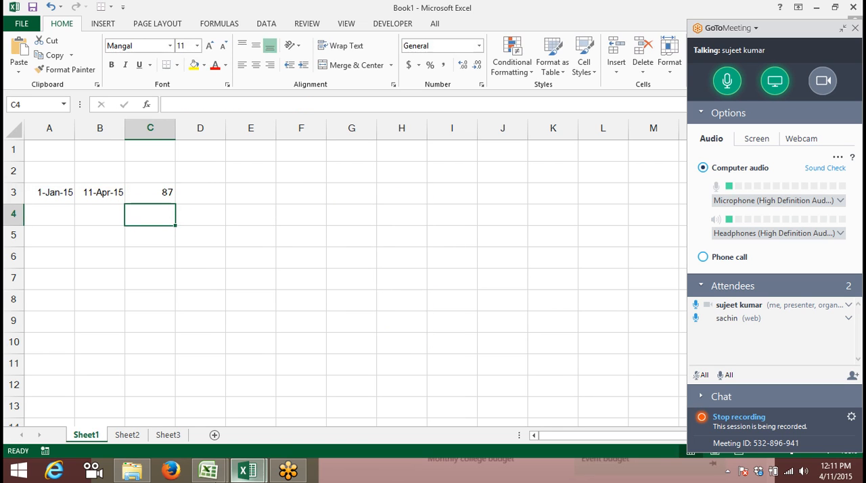
Switch to the IPT-Jan workbook and enter the contact's e-mail address in cell D89 of the Mail_Calss sheet
click(247, 470)
click(210, 440)
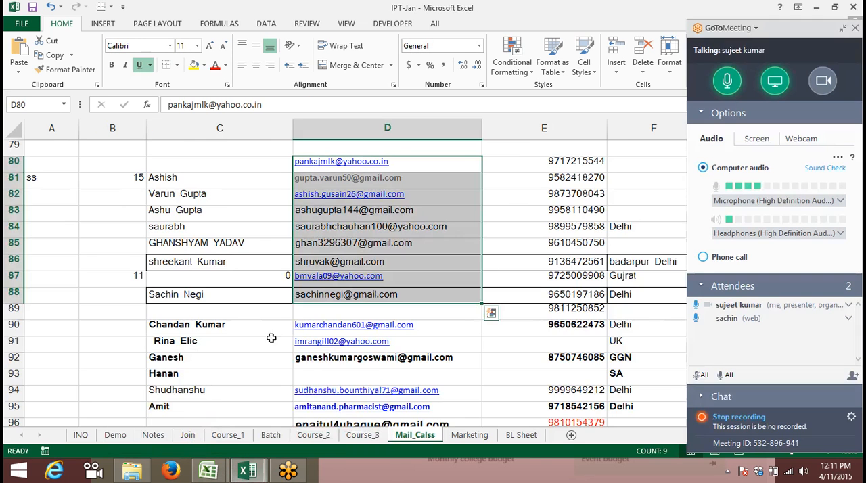
click(297, 310)
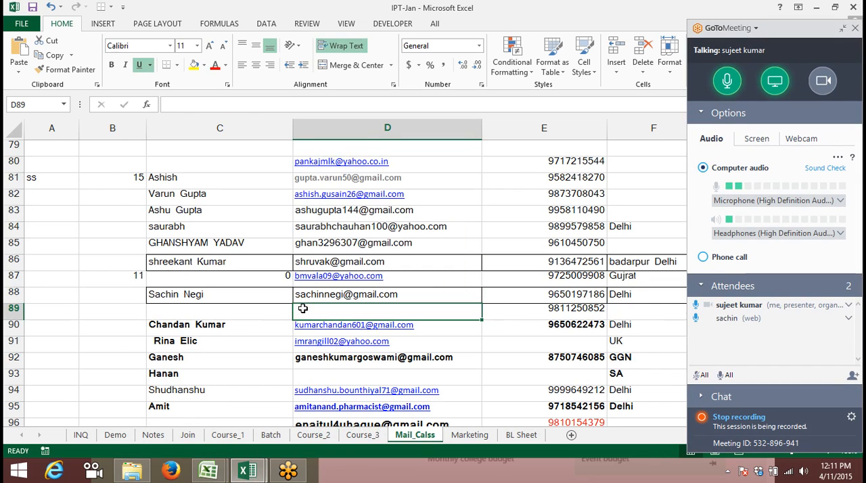
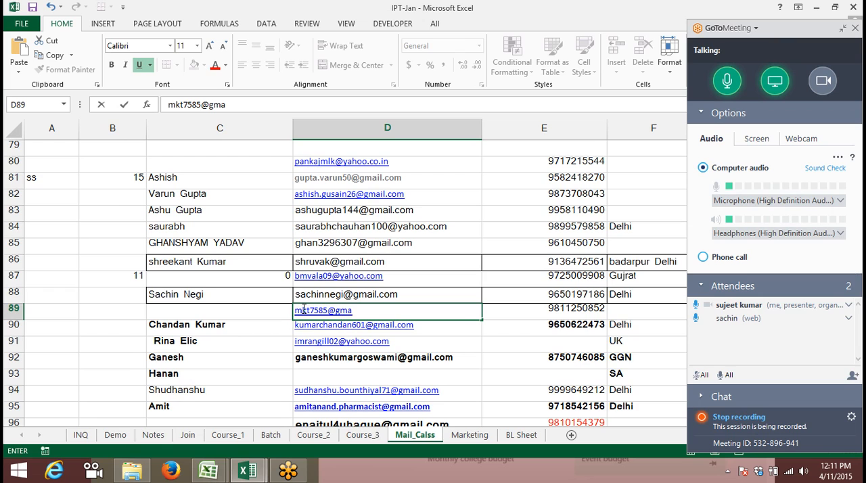
key(Return)
key(Up)
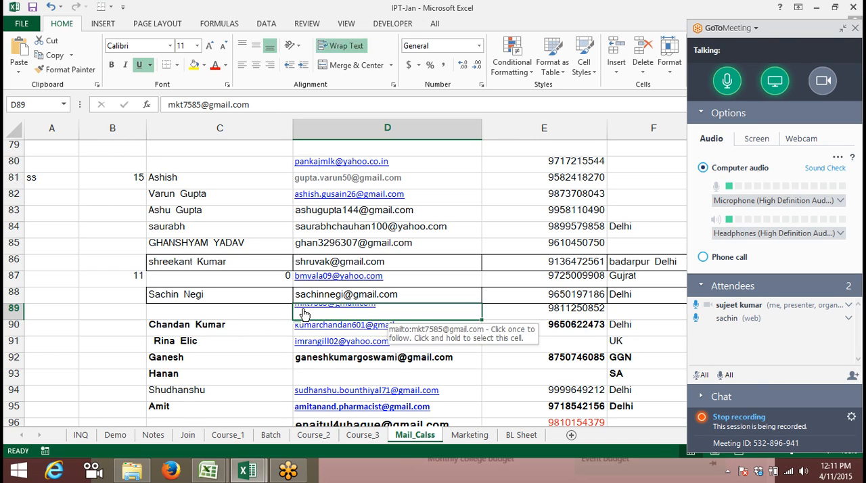
Go to cell H80 and collapse the GoToMeeting control panel to uncover the columns beneath it
key(shift+Up)
key(shift+Up)
key(shift+Up)
key(Up)
key(Up)
key(Up)
key(Up)
key(Up)
key(Up)
key(Up)
key(Up)
key(Down)
key(Up)
key(Up)
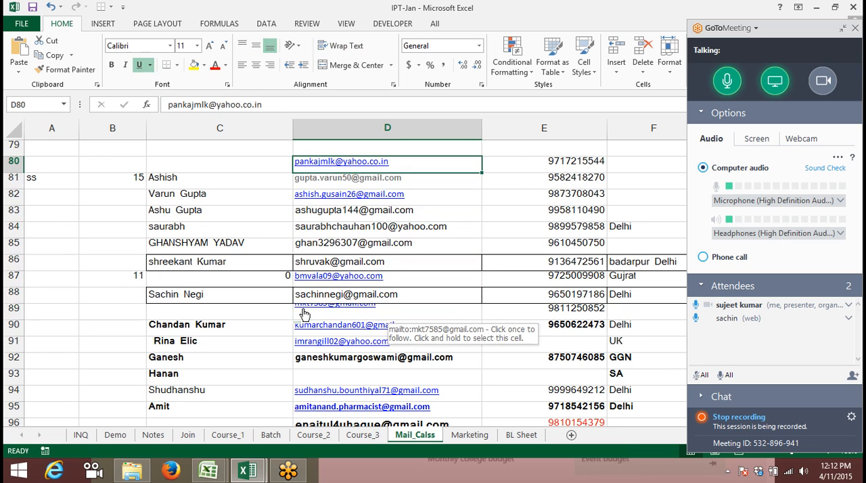
key(Right)
key(Right)
key(Right)
key(Right)
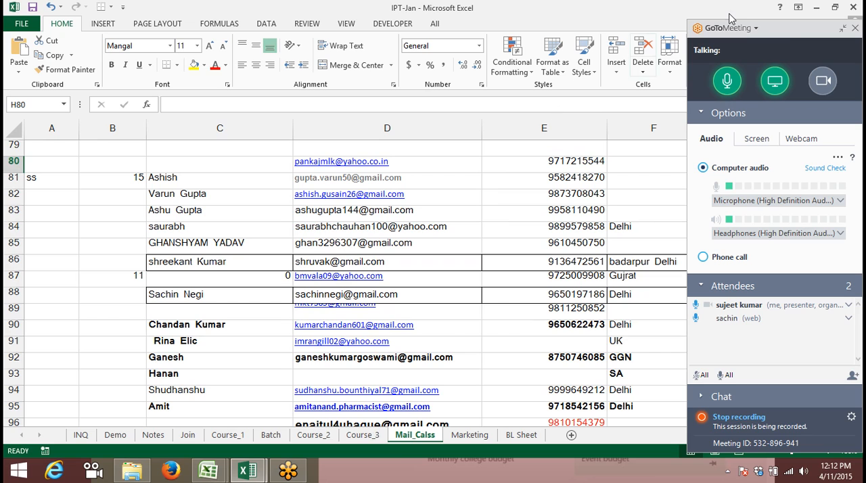
click(788, 32)
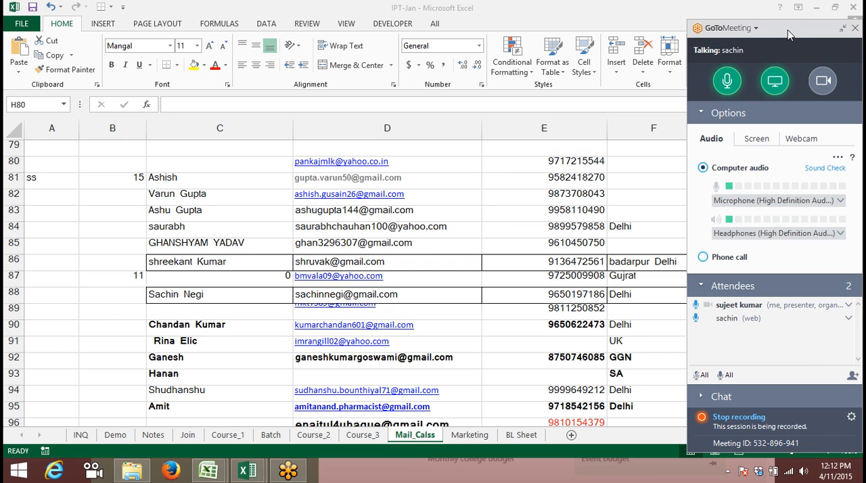
click(839, 32)
click(841, 29)
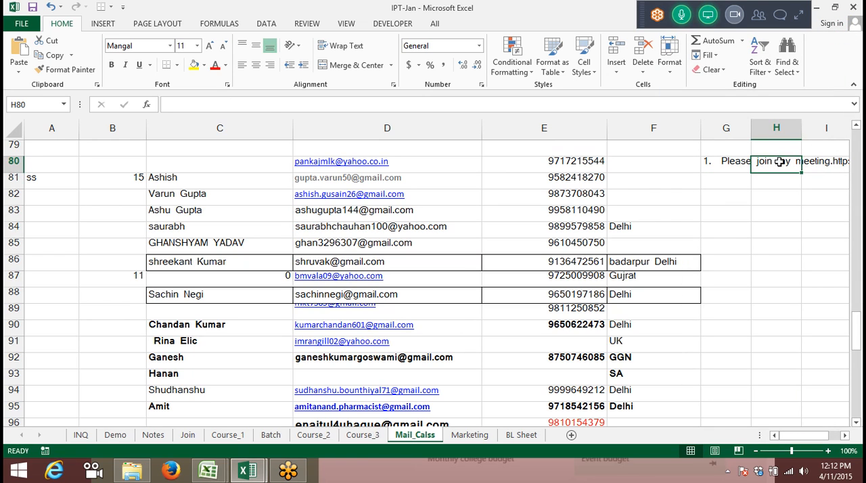
Copy the meeting invitation text from G80 into G89, in the row of the newly added contact
key(Left)
key(ctrl+c)
key(Down)
key(Down)
key(Down)
key(Down)
key(Down)
key(Down)
key(Down)
key(Down)
key(Down)
key(Down)
key(Up)
key(Return)
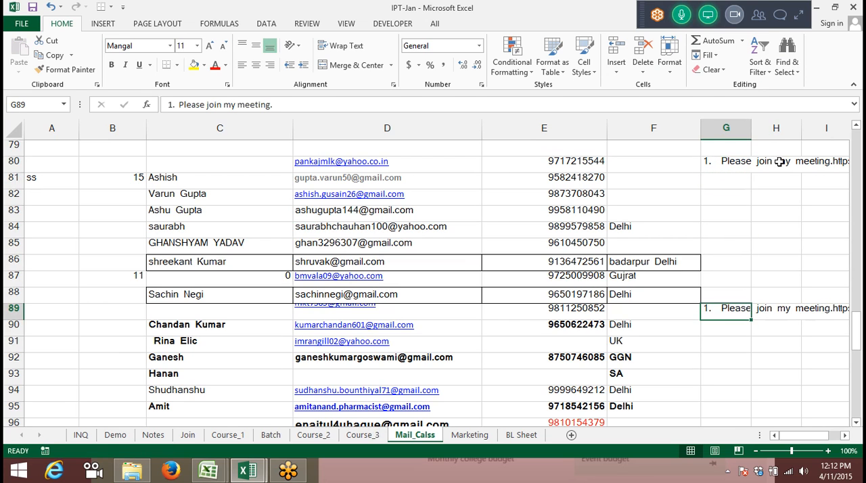
key(Left)
key(Left)
key(Left)
key(Left)
key(Right)
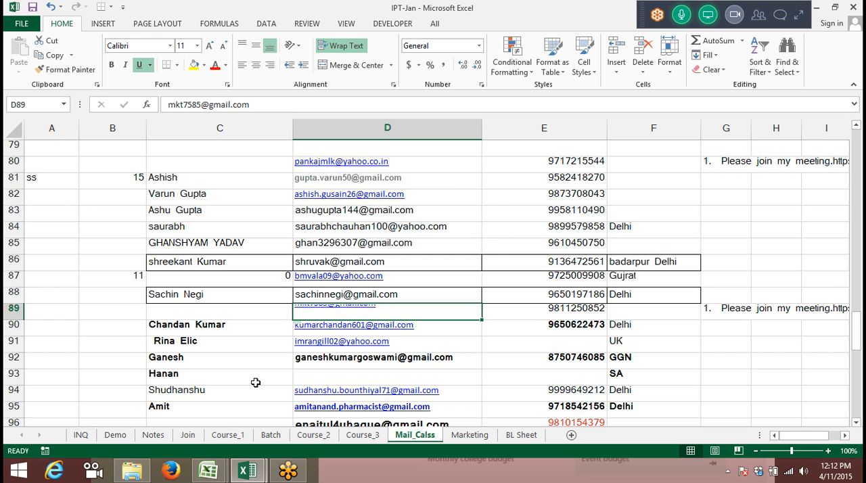
Return to Book1, inspect the NETWORKDAYS.INTL formula in C3 and expand the GoToMeeting control panel again
click(262, 468)
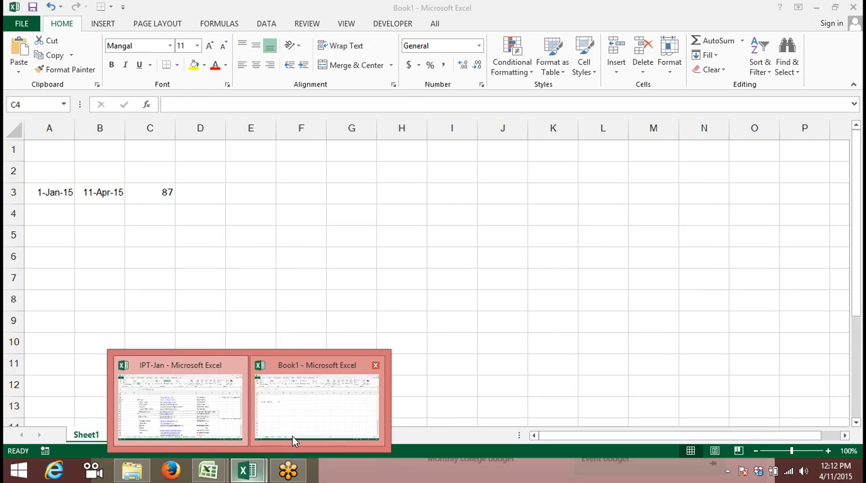
click(293, 433)
double_click(155, 193)
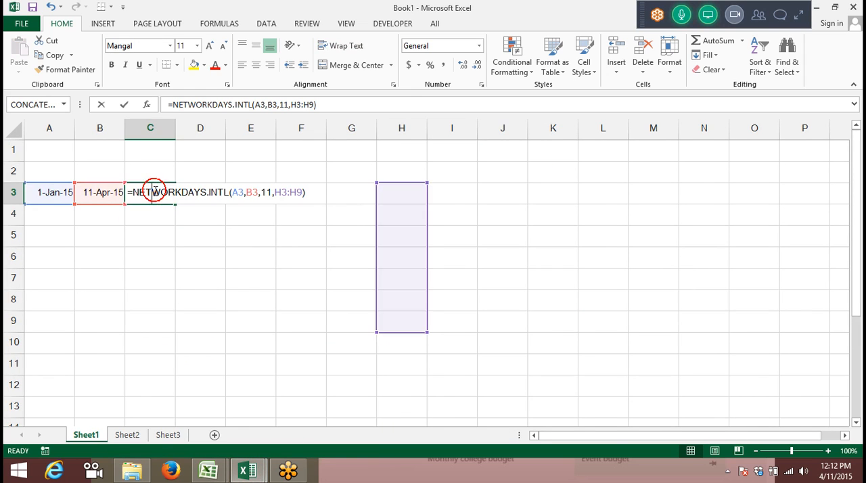
click(799, 13)
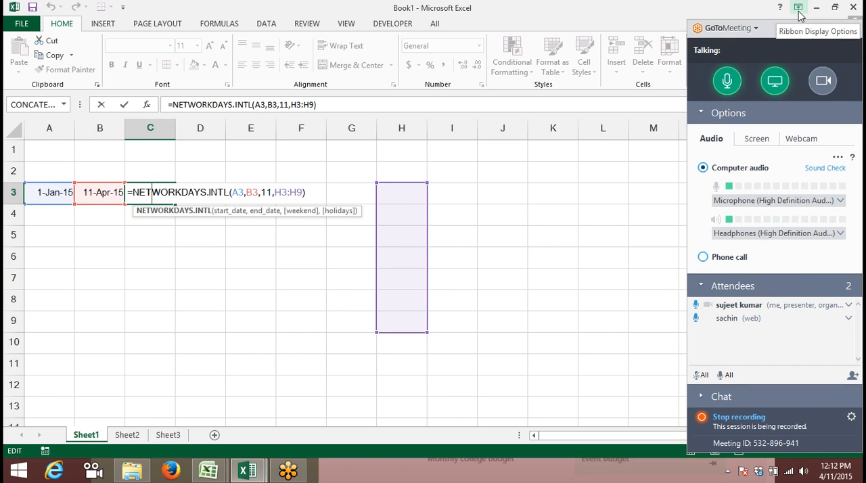
key(Return)
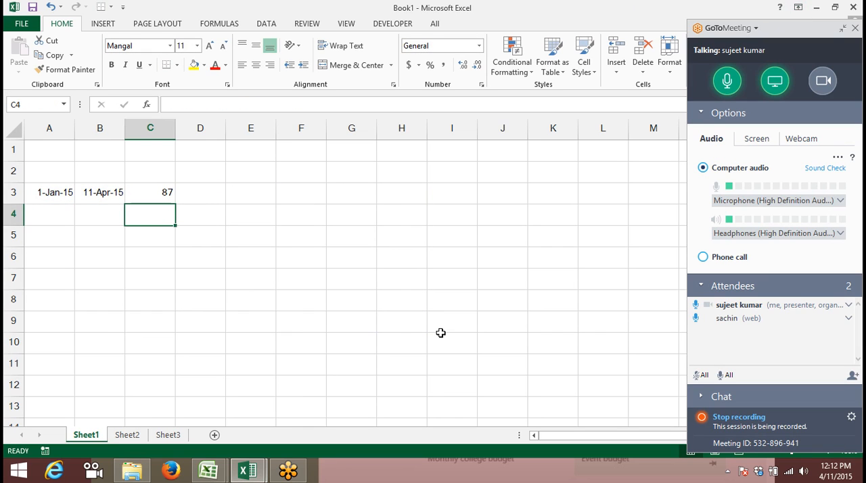
Switch to the Book2 workbook and enter today's date, 4/11/2015, in B17 and 15 in C17 of Sheet3
click(208, 471)
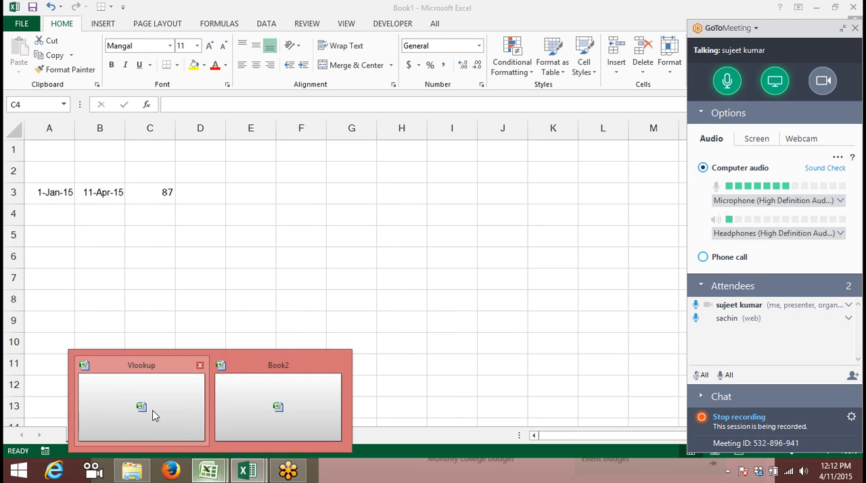
click(245, 411)
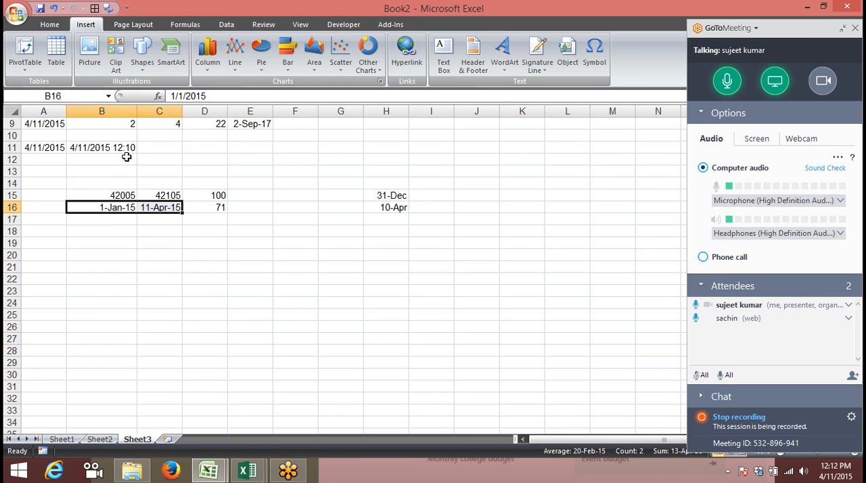
click(109, 223)
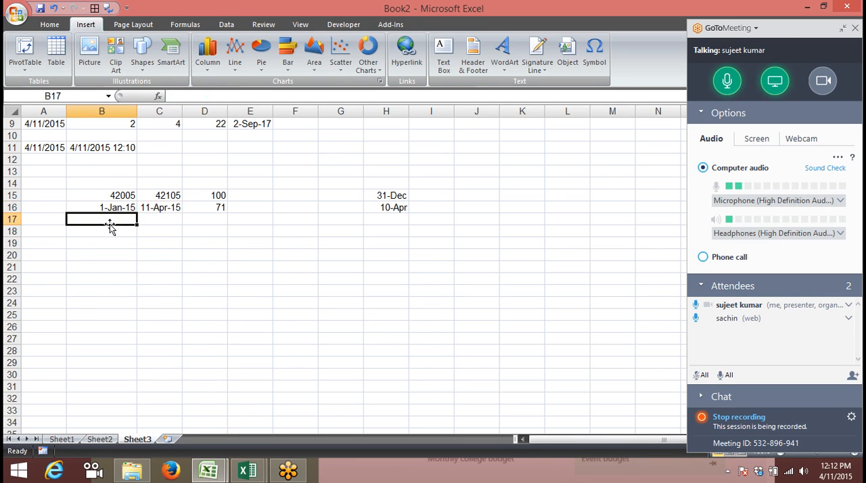
key(ctrl+semicolon)
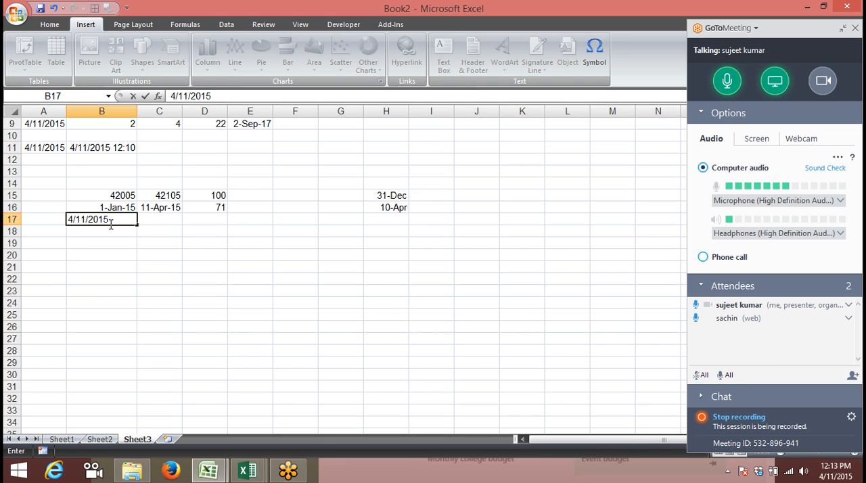
key(Tab)
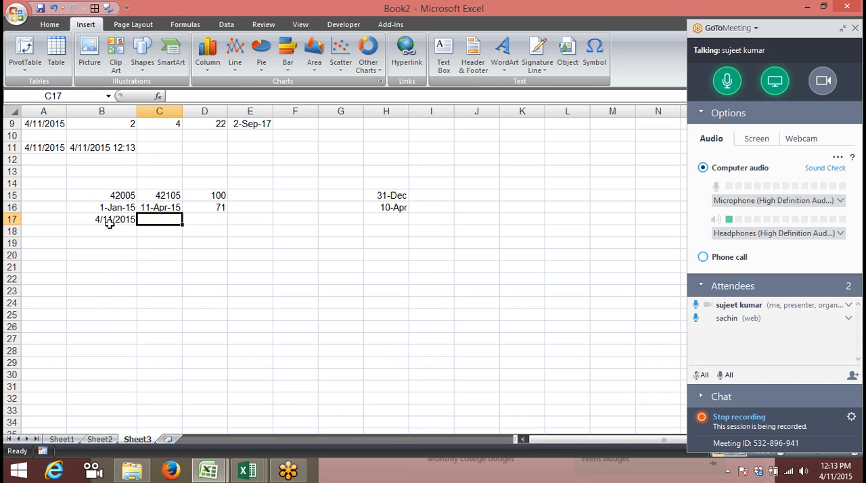
text(1)
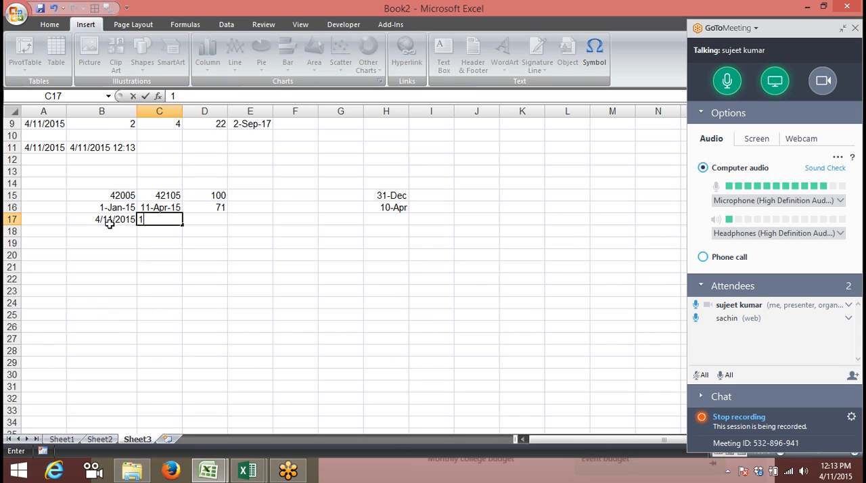
text(5)
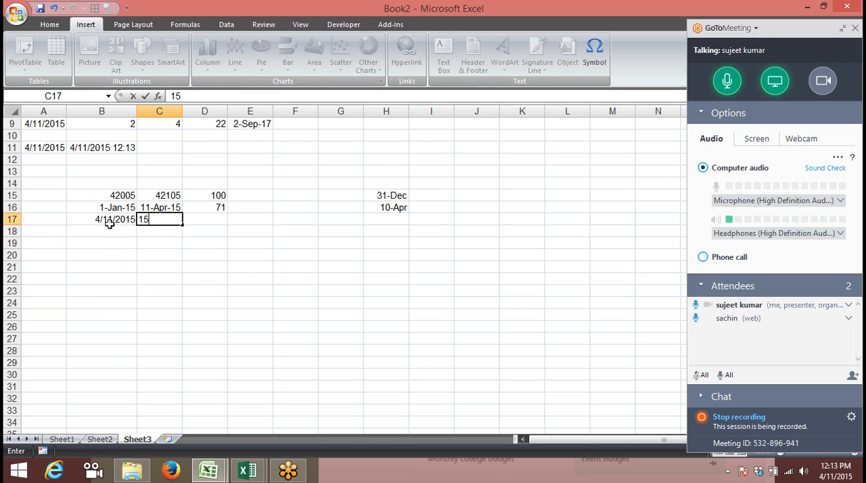
key(Tab)
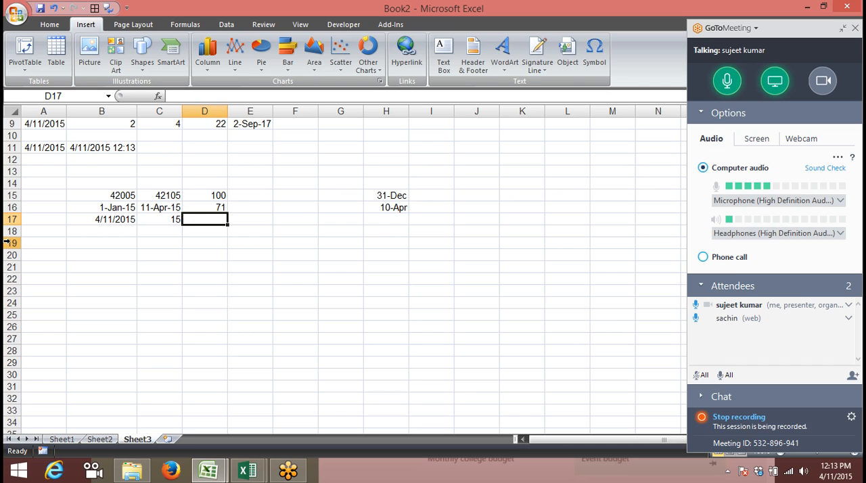
key(Left)
key(Right)
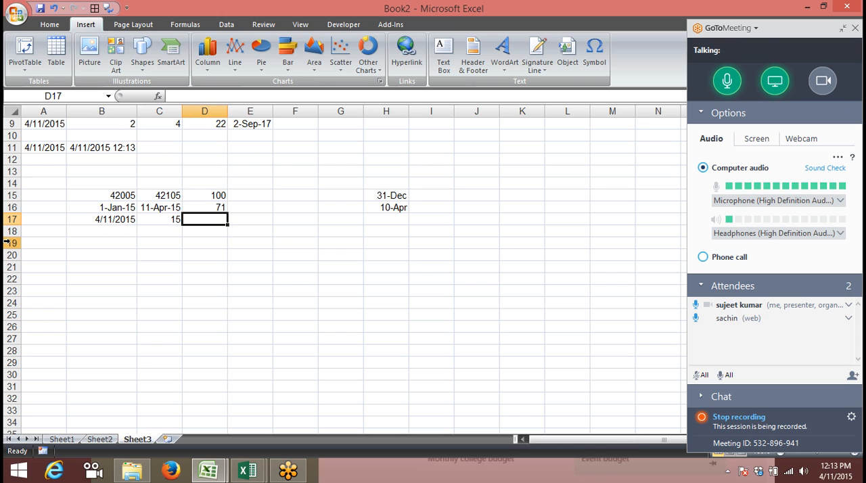
key(Left)
key(Left)
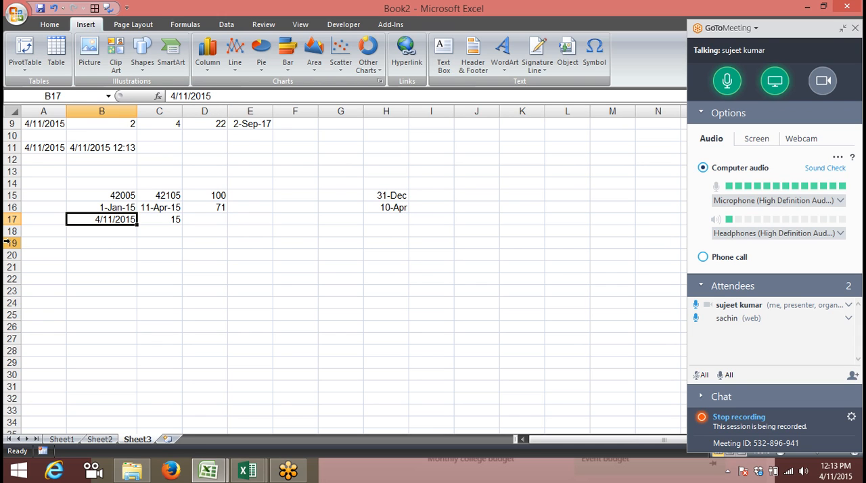
key(Up)
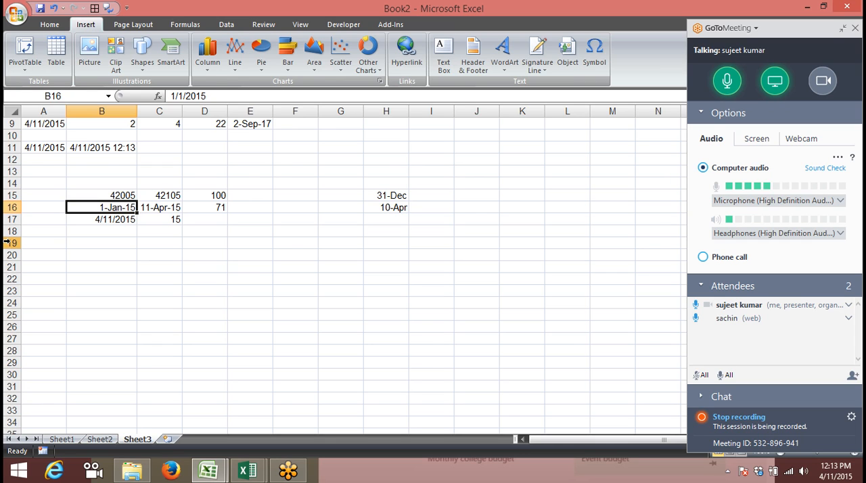
key(Right)
key(Right)
key(Down)
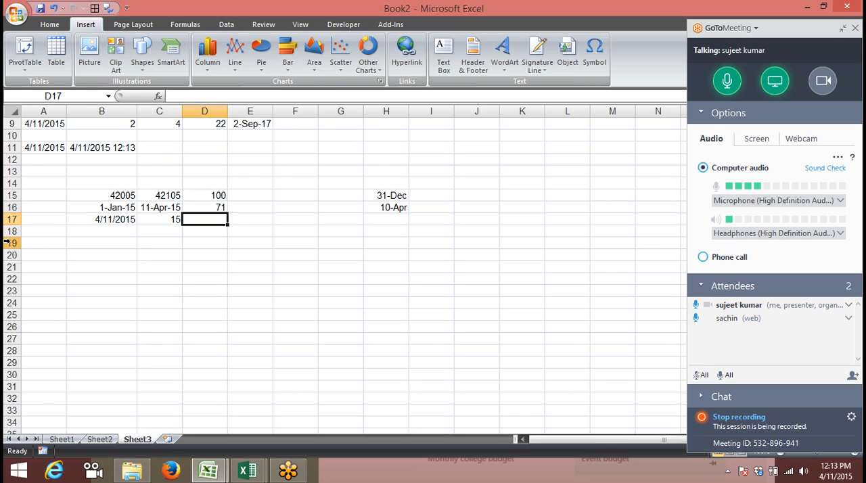
key(Left)
key(Left)
Begin a WORKDAY formula in D17 with B17 as the start date and C17 as the number of days
key(Right)
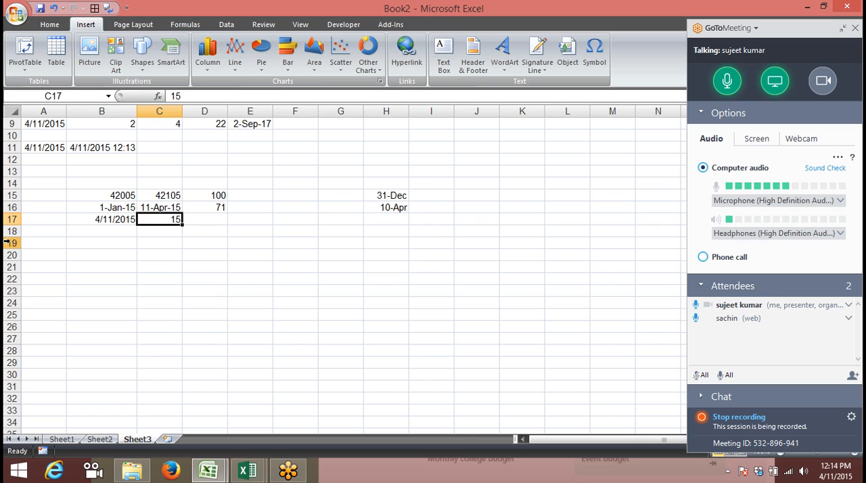
key(Right)
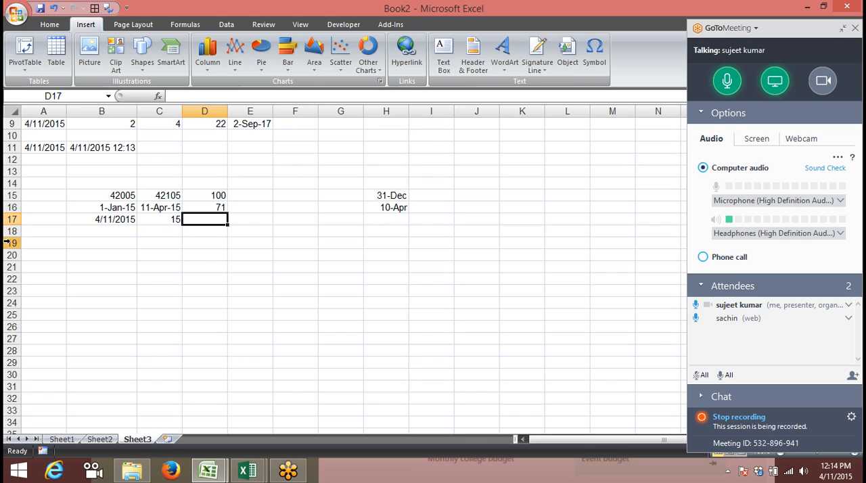
text(=)
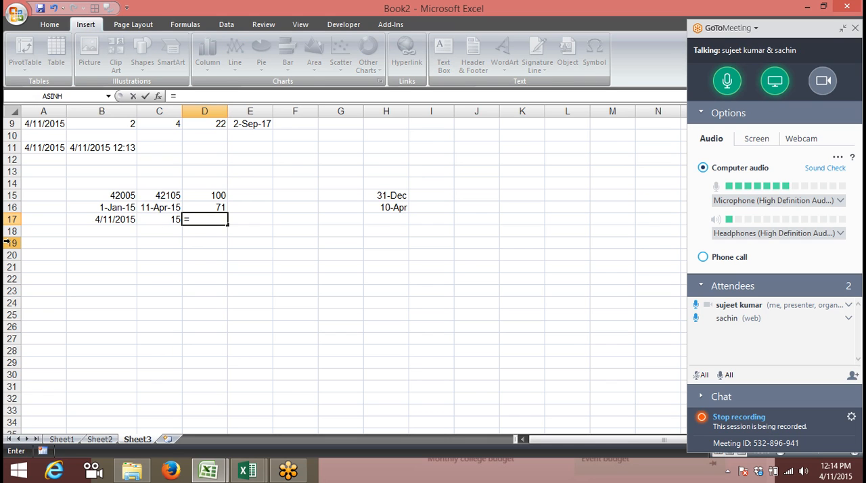
text(workd)
key(Tab)
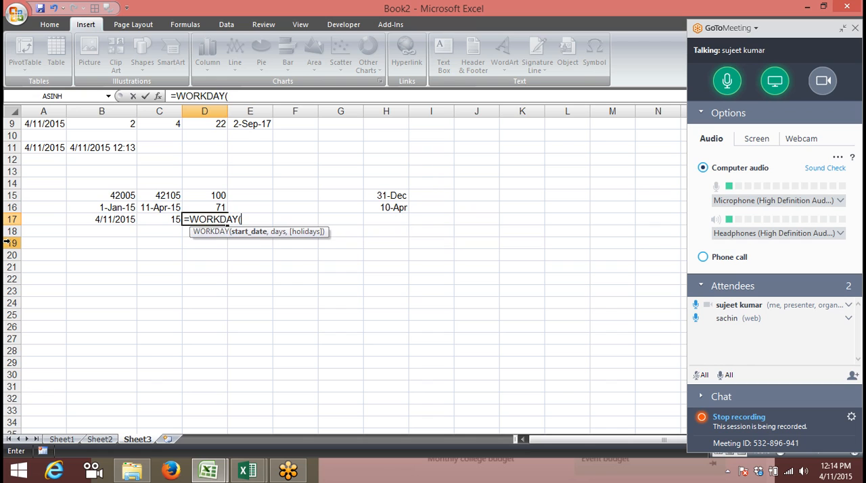
key(Left)
key(Left)
text(,)
key(Left)
text(,)
Complete the WORKDAY formula in D17 with H12:H20 as the holidays range
key(Right)
key(Right)
key(Right)
key(Right)
key(Up)
key(Up)
key(Up)
key(Up)
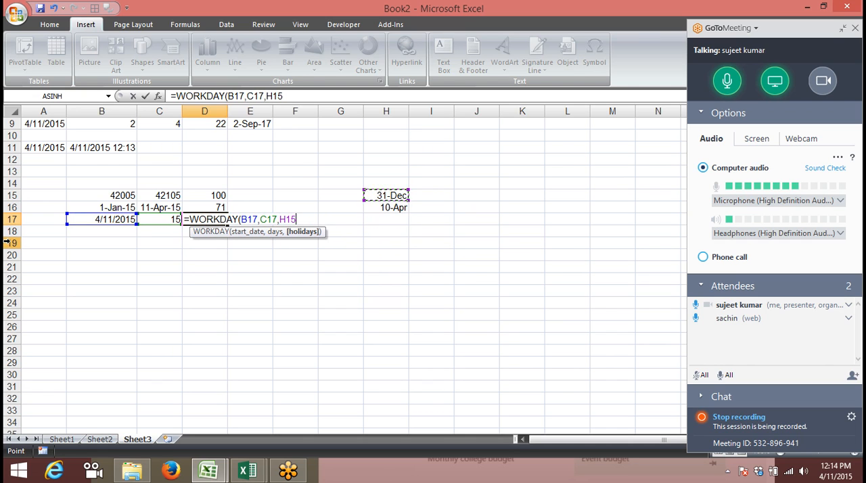
key(Up)
key(shift+Down)
key(shift+Down)
key(shift+Down)
key(shift+Down)
key(shift+Down)
key(shift+Down)
key(shift+Down)
key(shift+Down)
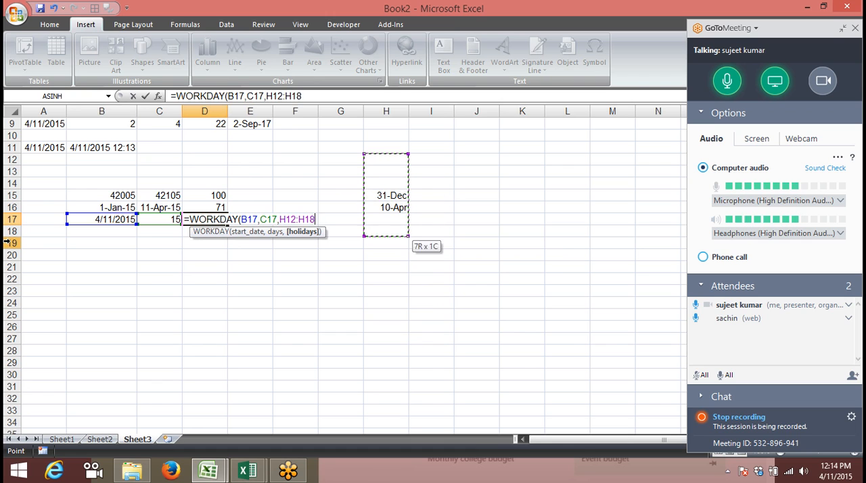
key(Return)
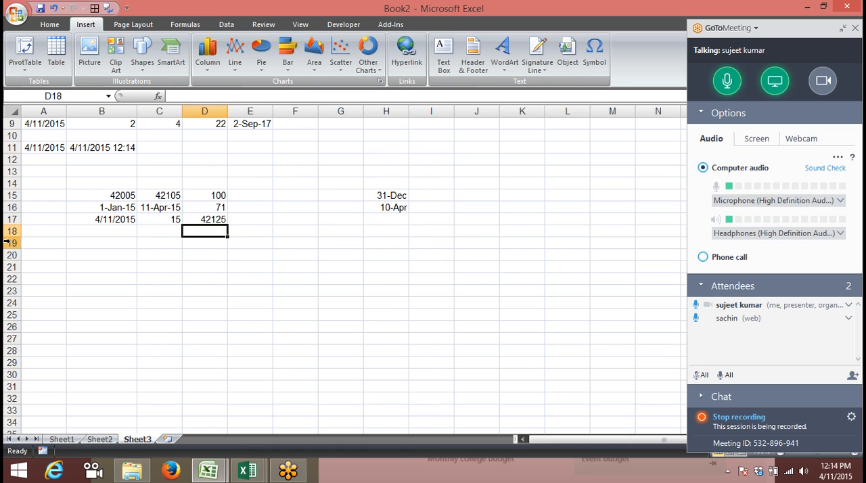
Format the WORKDAY result in D17 as a day-month-year date
key(Up)
key(Right)
key(Right)
key(Right)
key(Left)
key(Left)
key(Left)
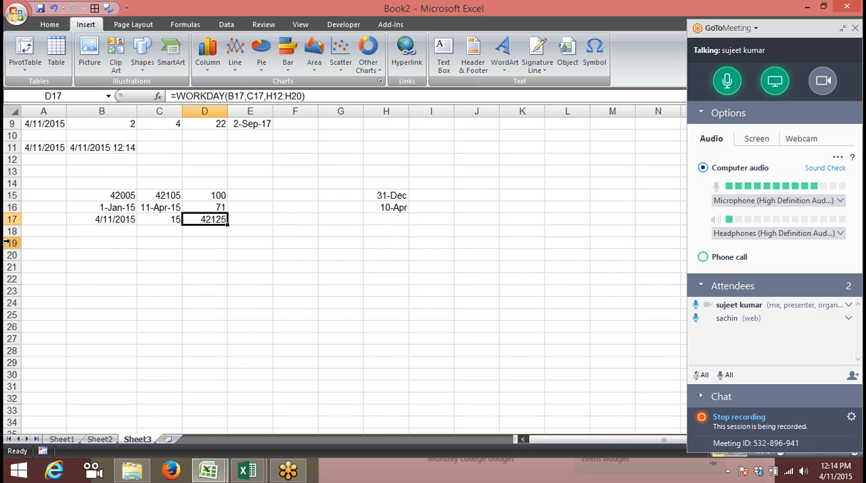
key(ctrl+shift+3)
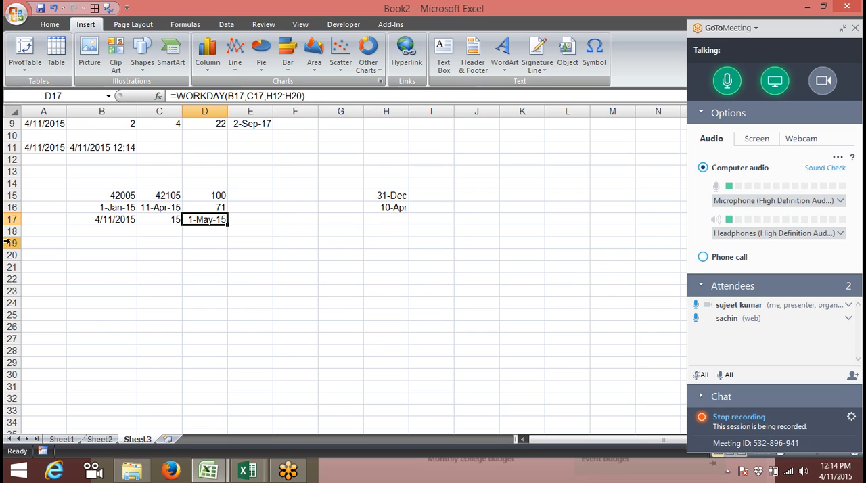
Copy the start date and day count from B17:C17 into Book1's Sheet1, starting at cell A5
key(Left)
key(Left)
key(shift+Right)
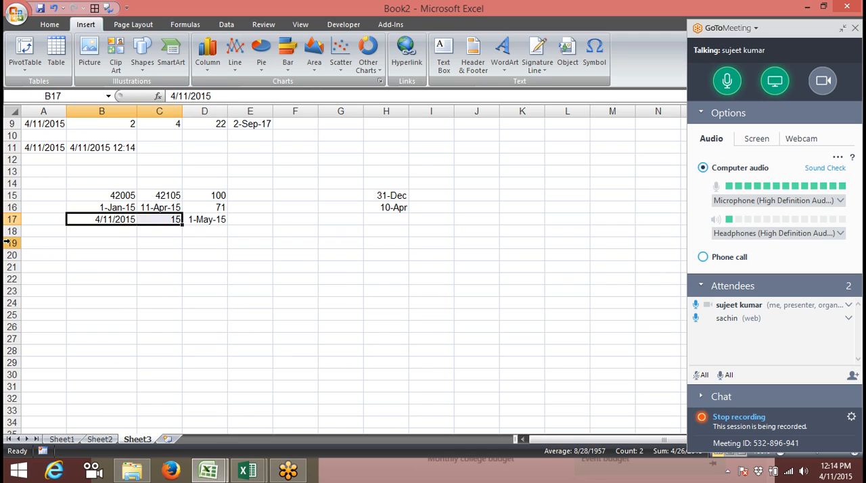
key(ctrl+c)
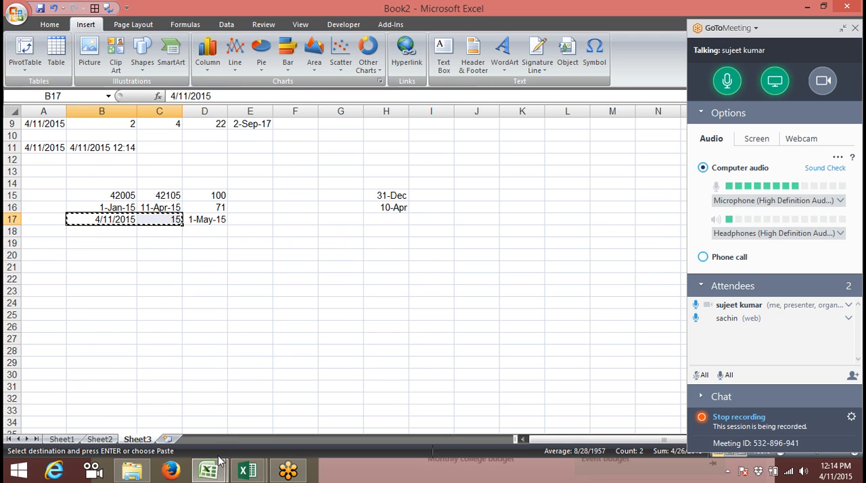
click(264, 473)
click(300, 437)
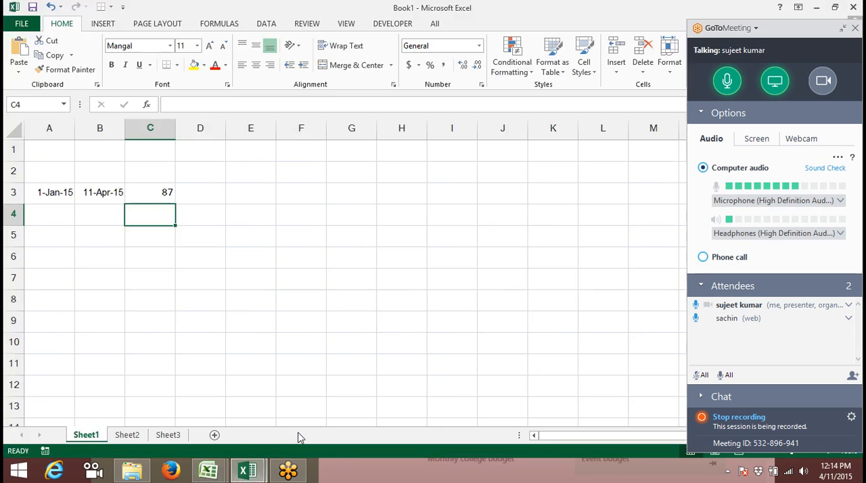
key(Left)
key(Left)
key(Down)
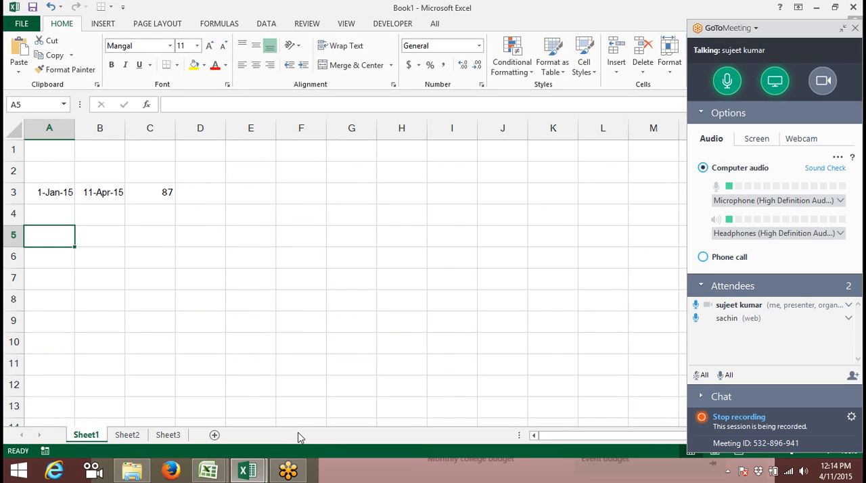
key(ctrl+v)
Begin a WORKDAY.INTL formula in C5 with start date A5, days B5 and weekend code 11 for Sunday only
key(Right)
key(Right)
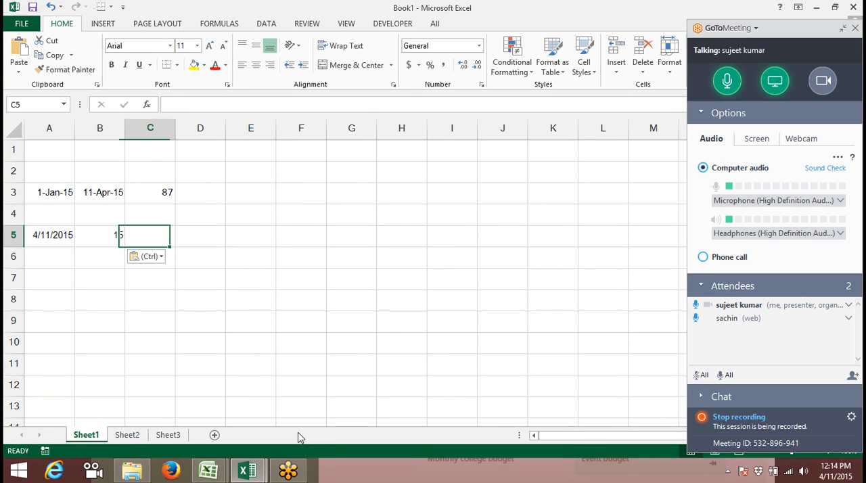
text(=wo)
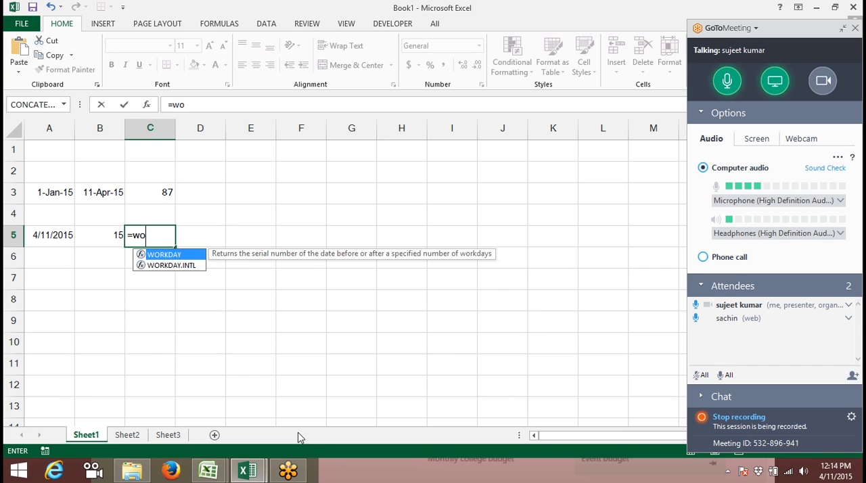
key(Down)
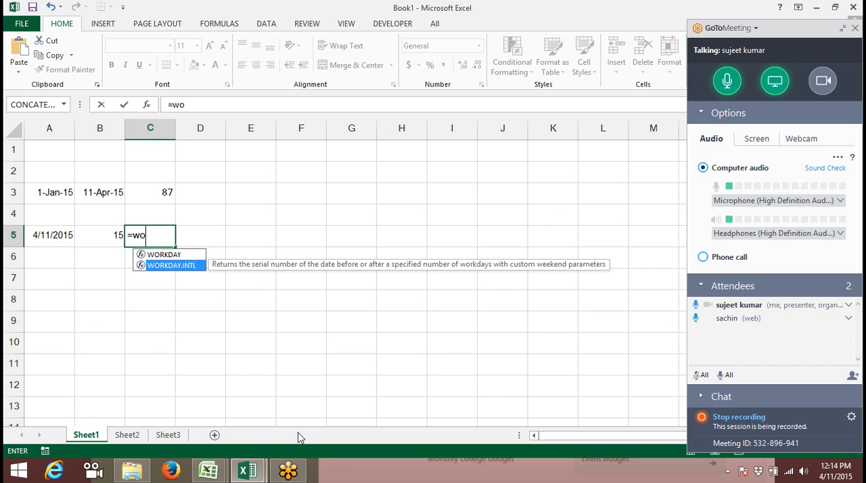
key(Tab)
key(Left)
key(Left)
text(,)
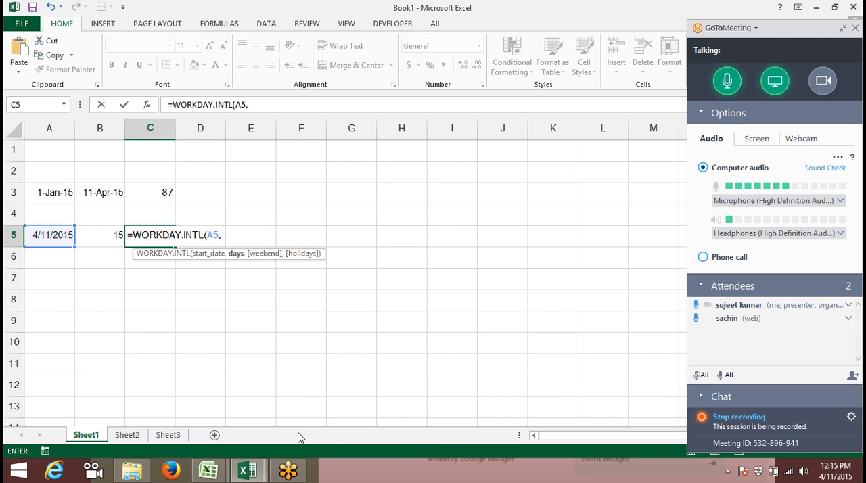
key(Left)
text(,)
key(Down)
key(Down)
key(Down)
key(Down)
key(Down)
key(Down)
key(Down)
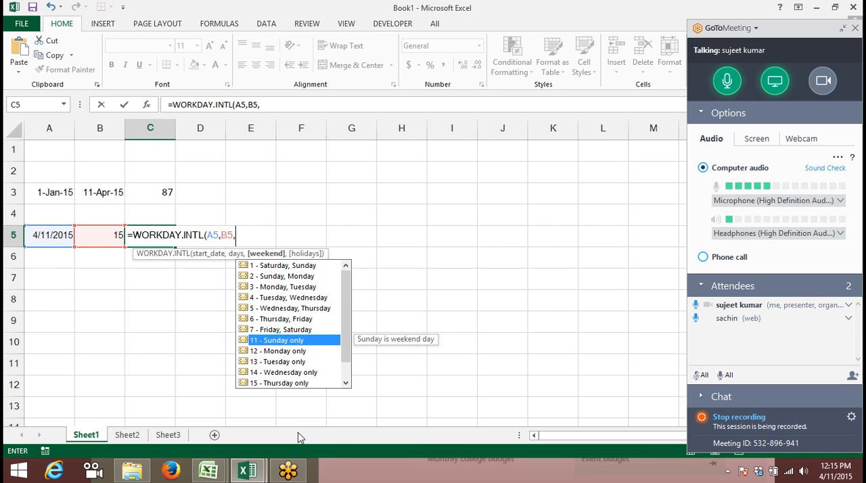
key(Escape)
text(11,)
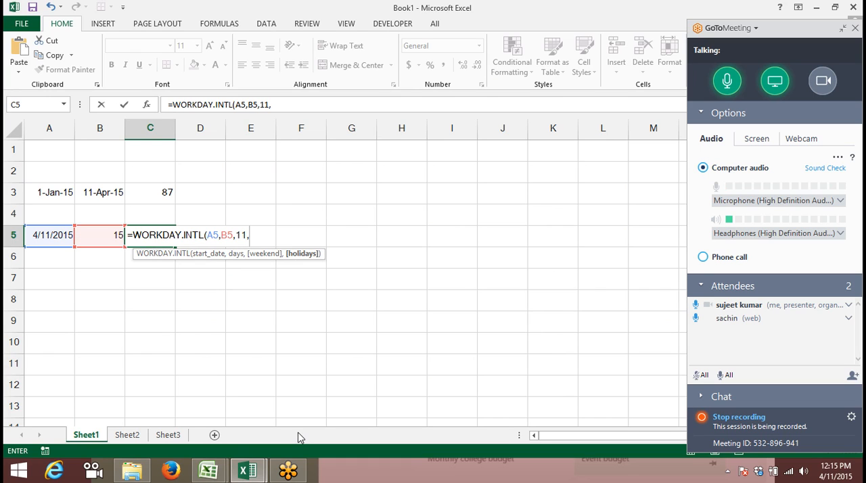
Complete the WORKDAY.INTL formula in C5 with H2:H12 as the holidays range
key(Right)
key(Right)
key(Right)
key(Right)
key(Right)
key(Right)
key(Up)
key(Up)
key(Up)
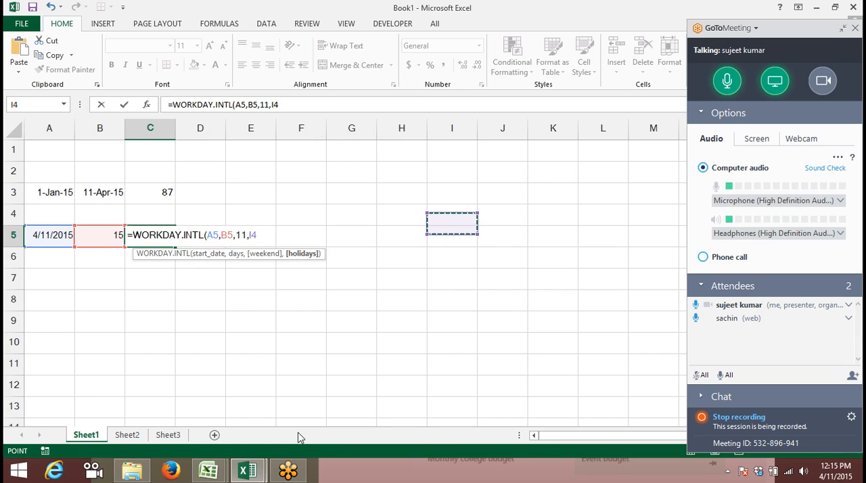
key(Left)
key(shift+Down)
key(shift+Down)
key(shift+Down)
key(shift+Down)
key(shift+Down)
key(shift+Down)
key(shift+Down)
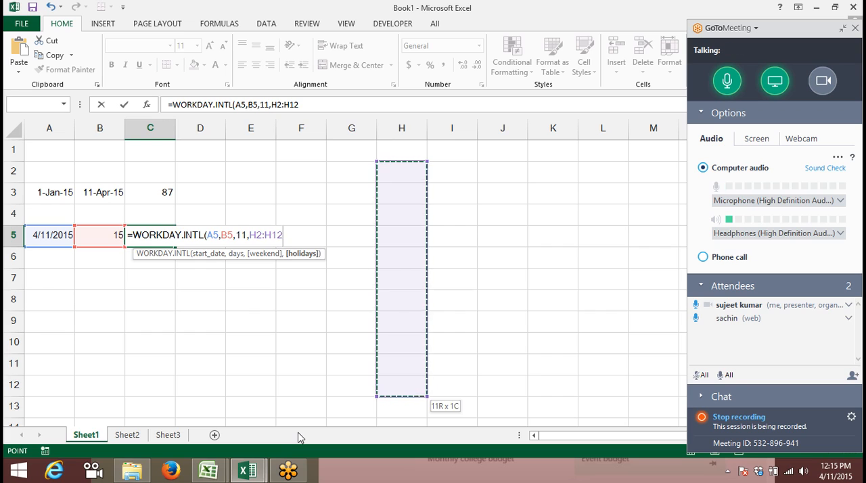
key(Return)
Apply the Currency number format to the WORKDAY.INTL result in C5
key(Up)
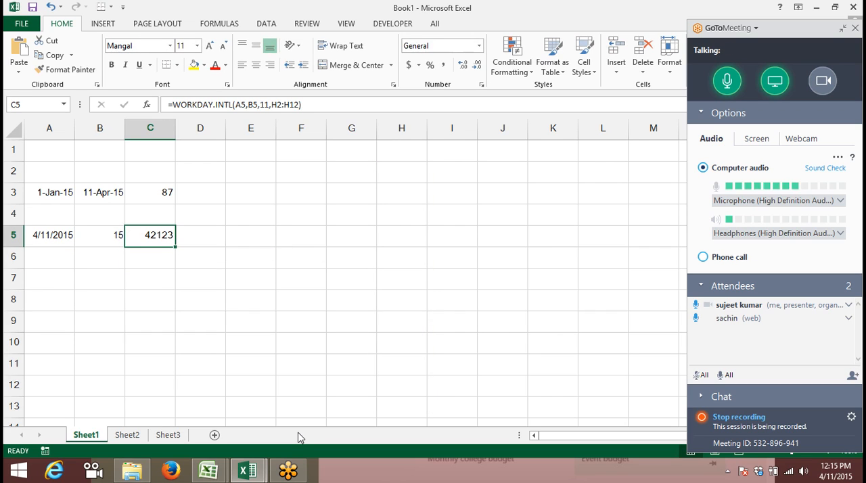
key(ctrl+shift+4)
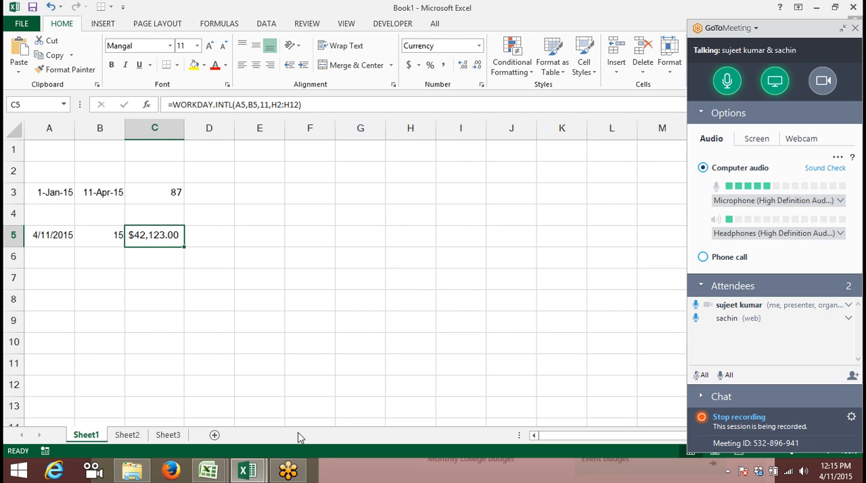
Format the WORKDAY.INTL result in C5 as a day-month-year date, and return to Book2, clearing the pending copy selection
key(ctrl+shift+3)
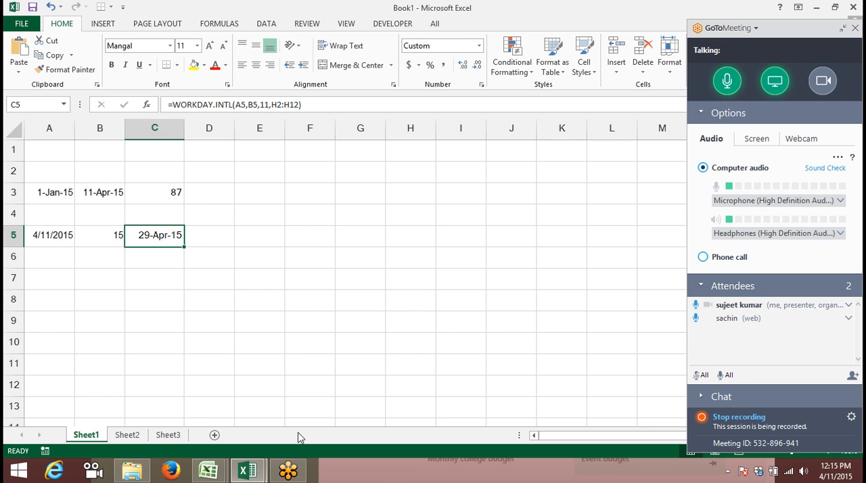
key(alt+Tab)
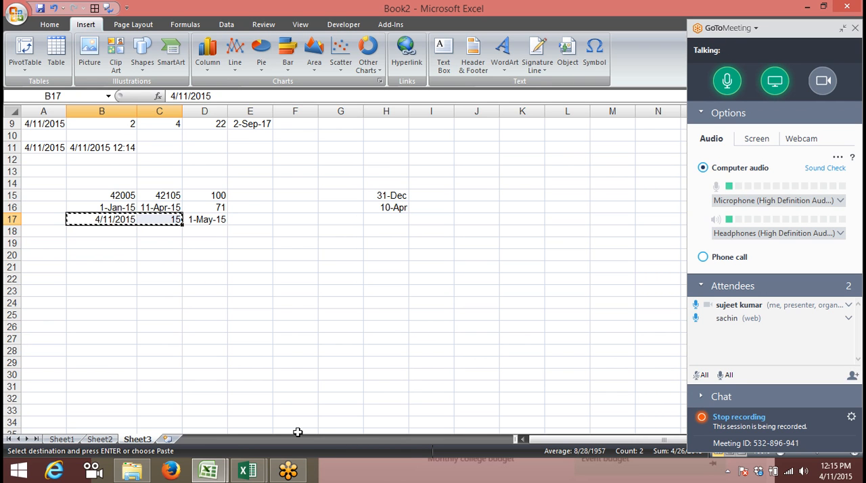
key(Escape)
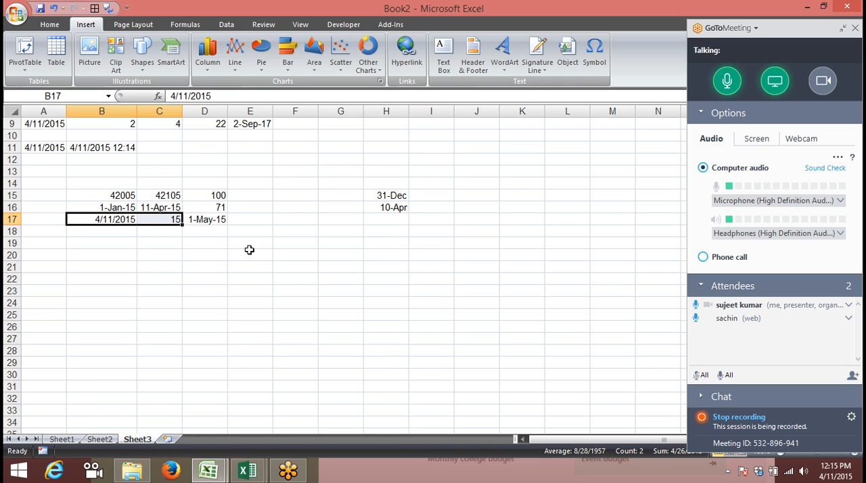
Review the row 17 due-date example in Sheet3, ending on the WORKDAY formula in D17
click(189, 236)
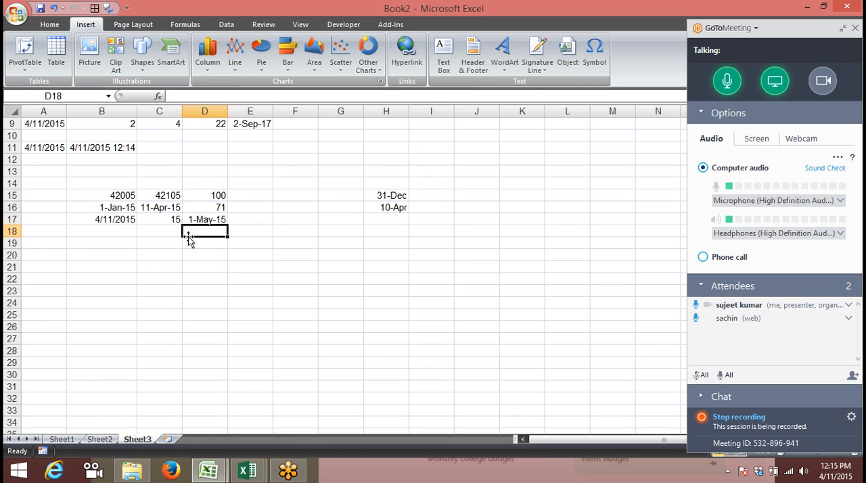
key(Up)
key(Left)
key(Left)
key(Down)
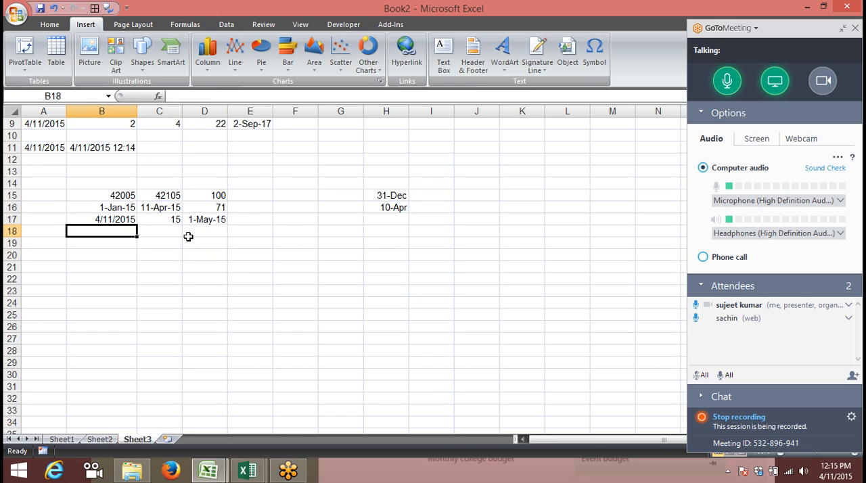
key(Down)
key(Down)
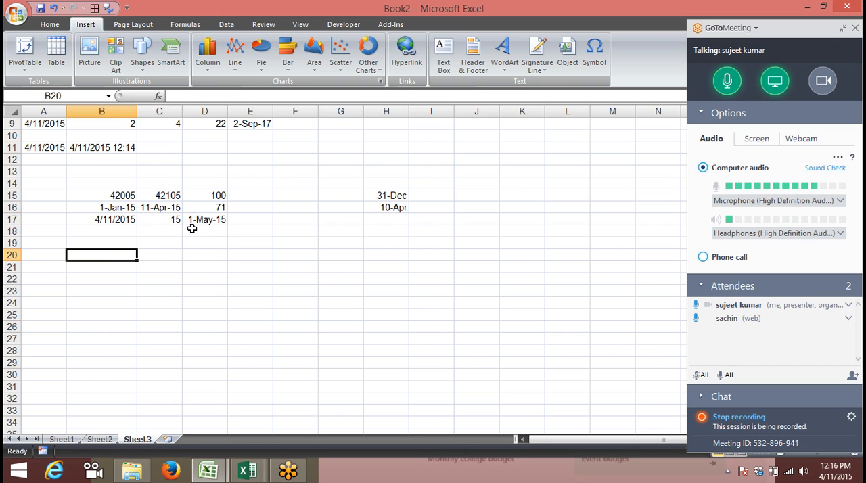
key(Up)
key(Up)
key(Up)
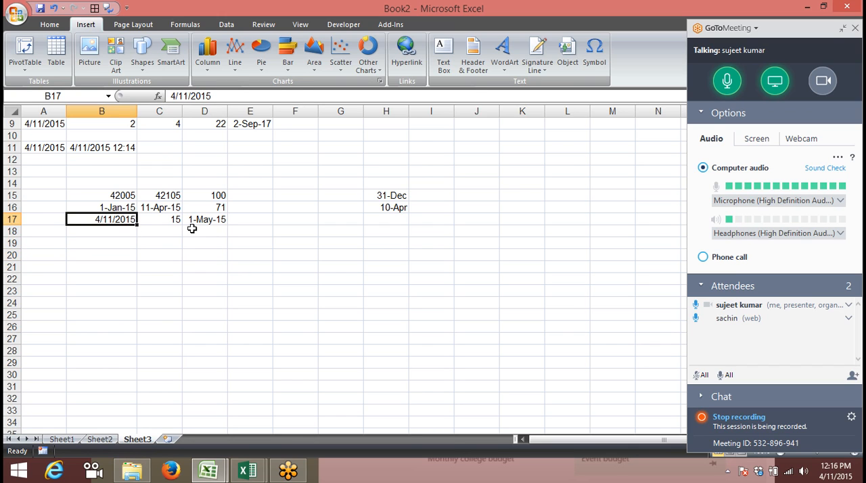
key(Right)
key(Right)
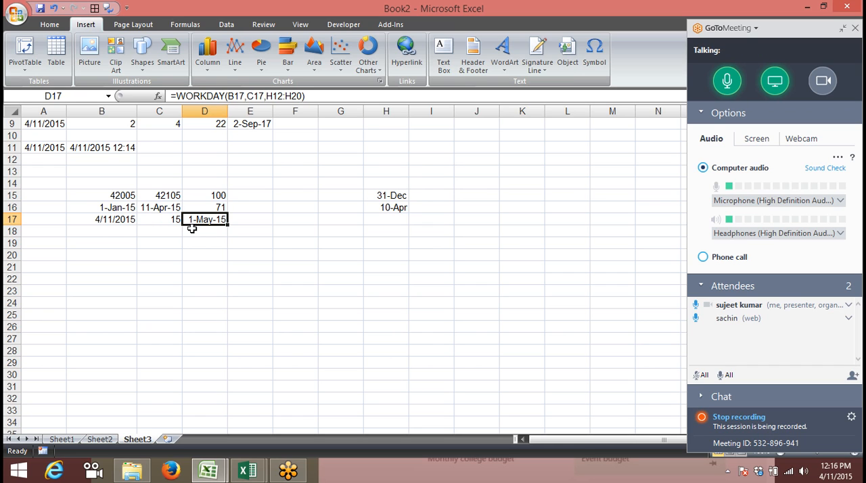
Add the current date, 4/11/2015, as a static value to the holiday list in H17
key(Right)
key(Right)
key(Right)
key(Right)
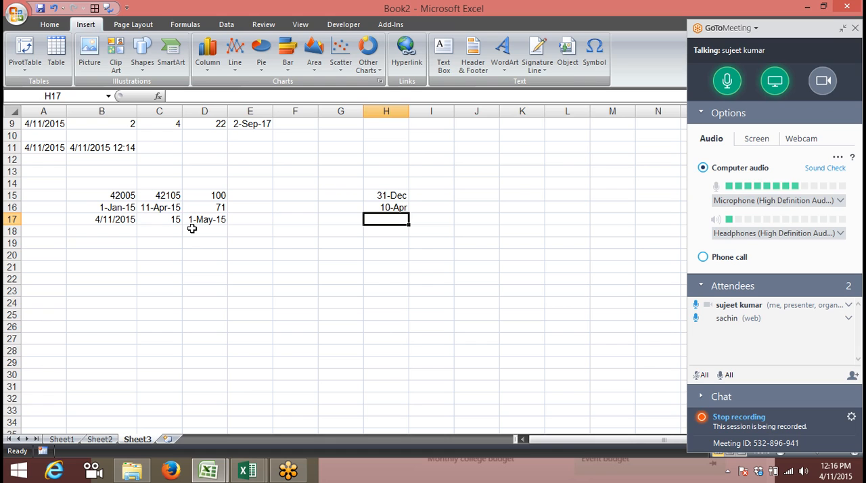
key(ctrl+semicolon)
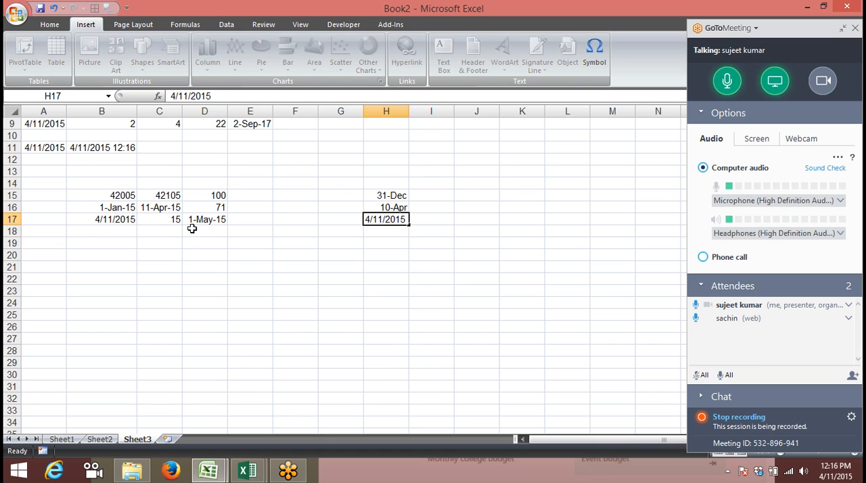
key(Return)
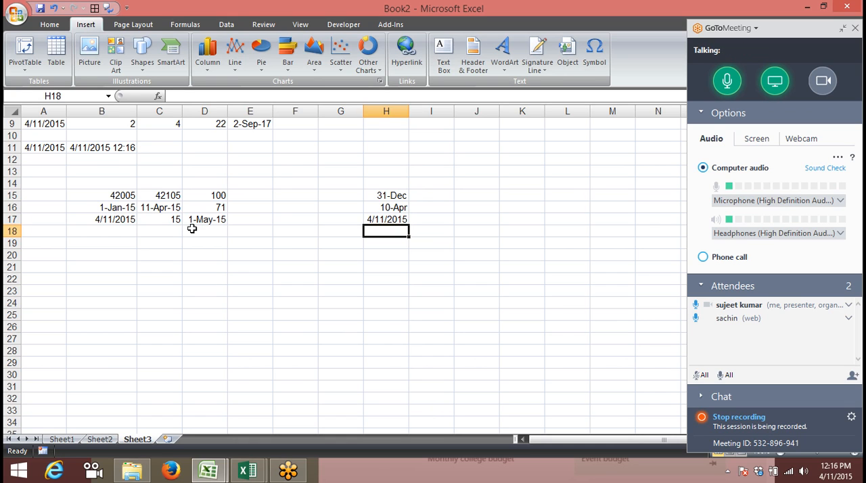
key(Left)
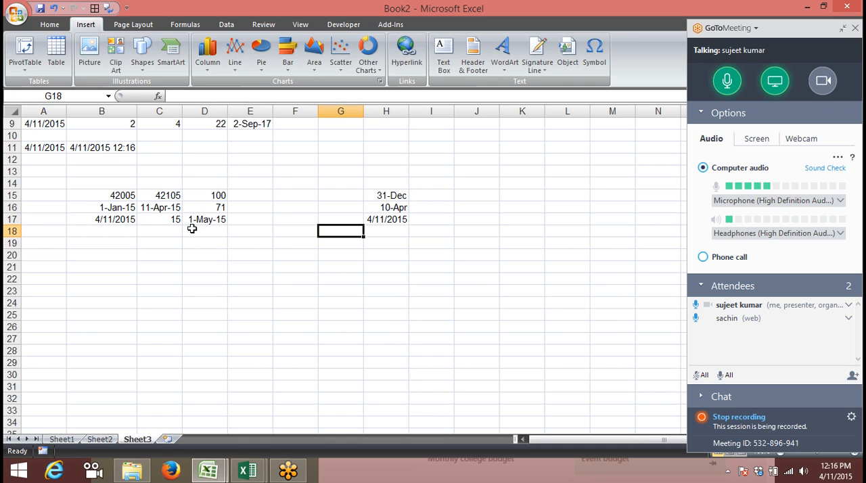
key(Left)
key(Left)
key(Left)
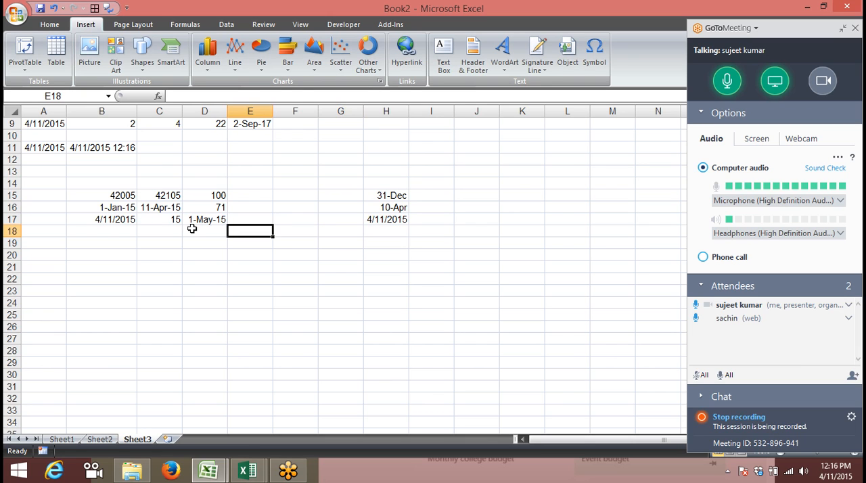
key(Up)
key(Left)
key(Left)
key(Down)
key(Down)
key(Down)
key(Down)
key(Down)
key(Down)
key(Down)
key(Down)
key(Down)
key(Down)
key(Down)
key(Down)
key(Down)
key(Down)
key(Down)
key(Down)
key(Down)
key(Down)
key(Down)
key(Down)
key(Down)
key(Down)
key(Down)
key(Down)
key(Down)
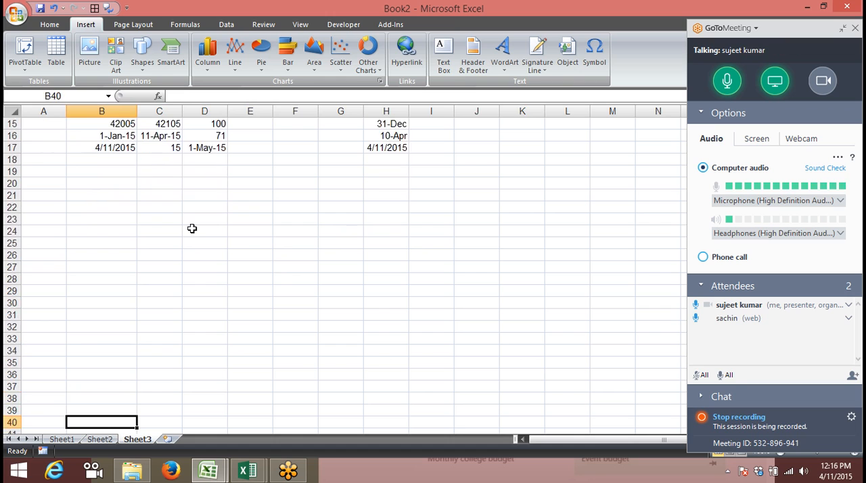
key(Up)
key(Up)
key(Up)
key(Up)
key(Up)
key(Up)
key(Up)
key(Up)
key(Up)
key(Up)
key(Up)
key(Up)
key(Up)
key(Up)
key(Up)
key(Up)
key(Up)
key(Up)
key(Up)
key(Up)
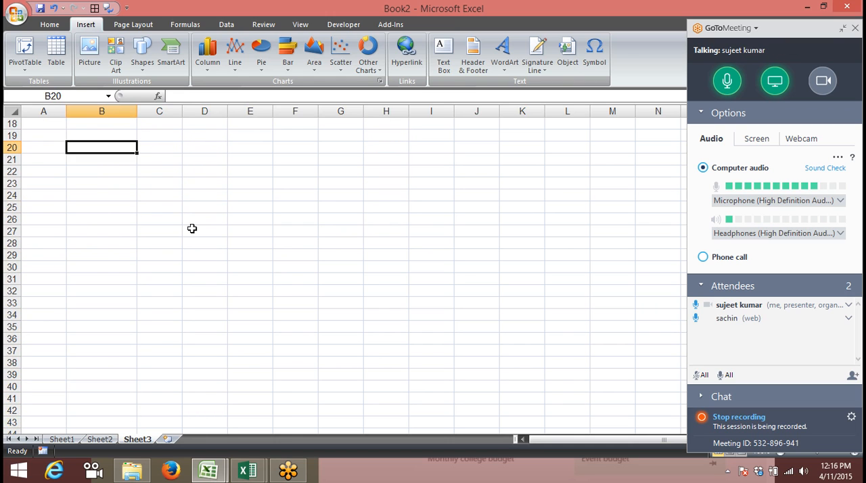
key(Down)
key(Up)
key(Up)
key(Up)
key(Up)
key(Up)
key(Up)
key(Up)
key(Up)
key(Up)
key(Up)
key(Up)
key(Up)
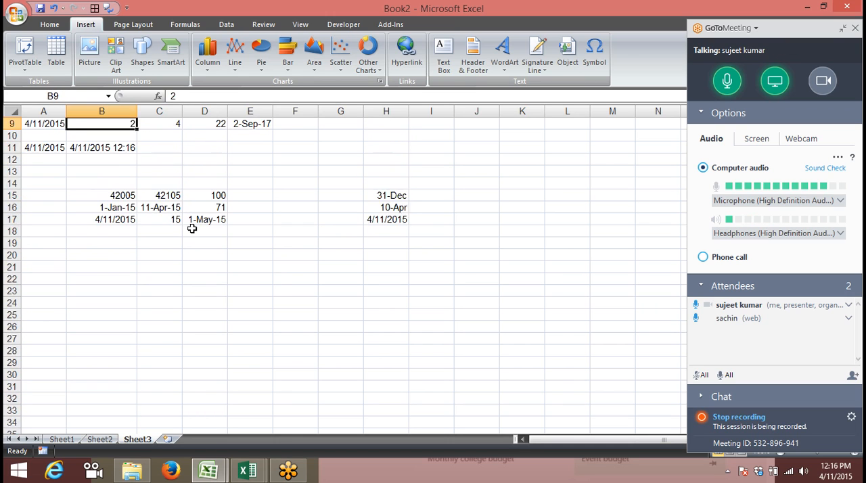
key(Down)
key(Down)
key(Down)
key(Down)
key(Down)
key(Down)
key(Down)
key(Down)
key(Down)
key(Down)
key(Down)
key(Down)
key(Down)
key(Down)
key(Down)
key(Down)
key(Down)
key(Down)
key(Down)
key(Down)
key(Down)
key(Down)
key(Down)
key(Down)
key(Down)
key(Down)
key(Down)
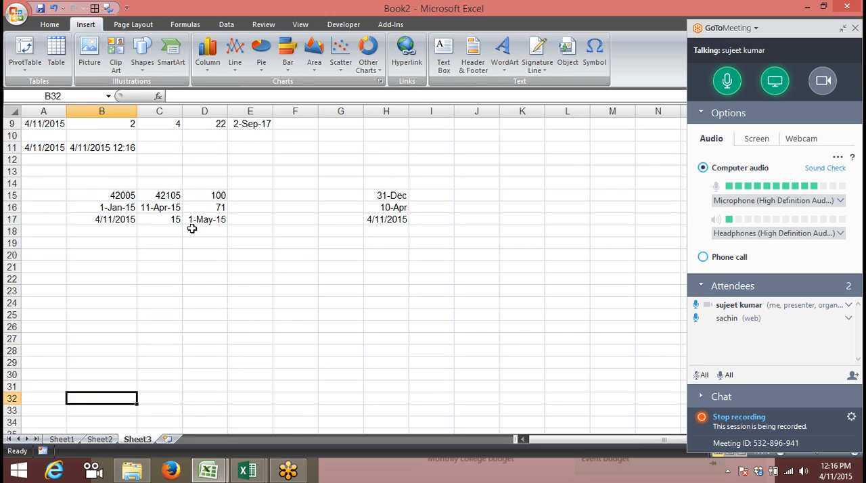
key(Down)
key(Down)
key(Down)
key(Down)
key(Down)
key(Down)
key(Down)
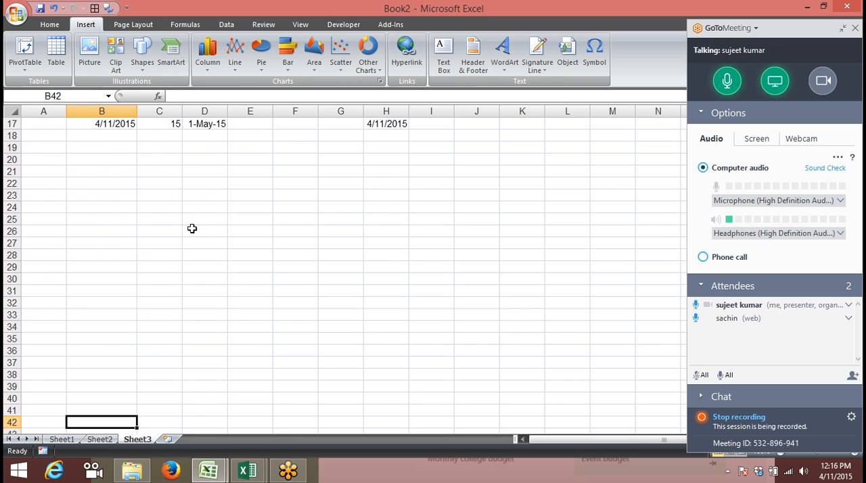
key(Up)
key(Up)
Enter the birth date in B20 and the current date, 4/11/2015, beside it in C20
key(Up)
key(Up)
key(Up)
key(Up)
key(Up)
key(Up)
key(Up)
key(Up)
key(Up)
key(Up)
key(Up)
key(Up)
key(Up)
key(Up)
key(Up)
key(Up)
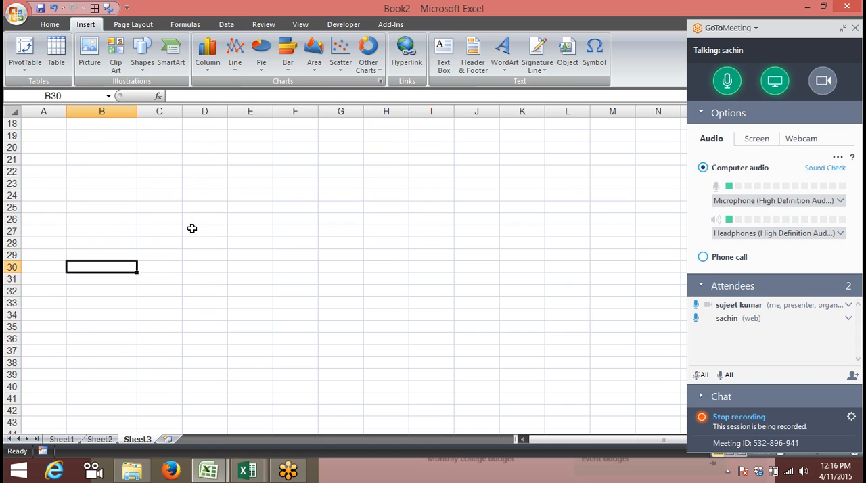
key(Up)
key(Up)
key(Up)
key(Up)
key(Up)
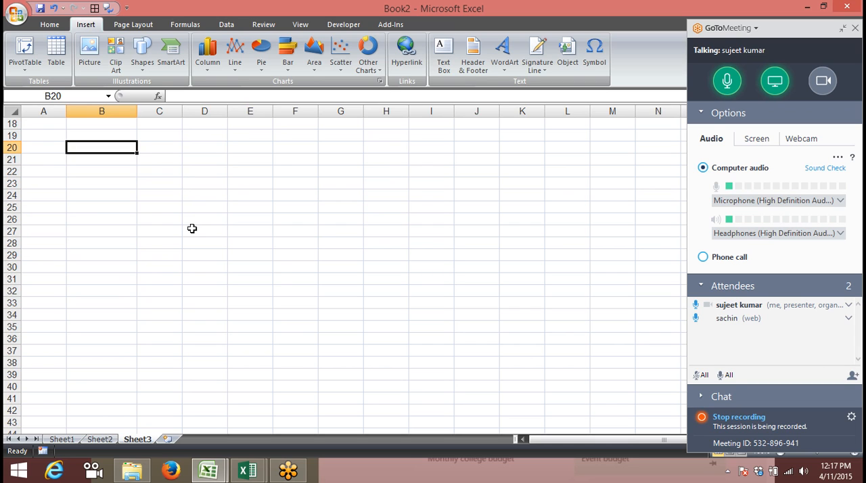
text(14)
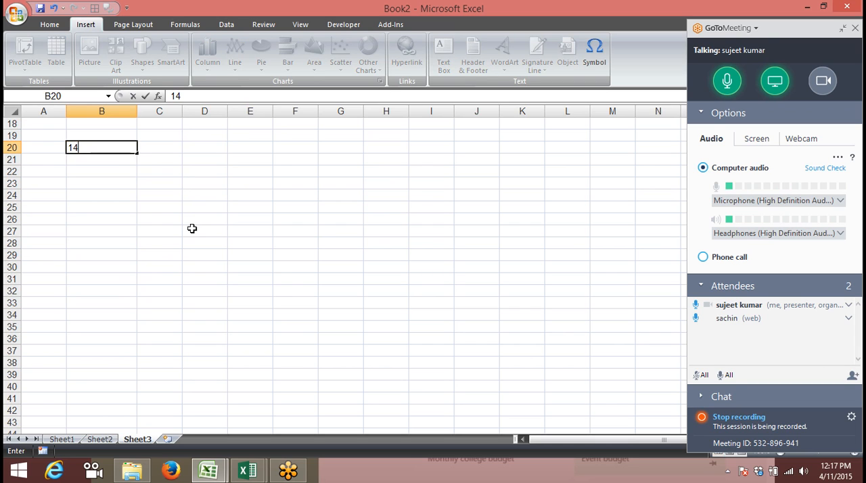
text(-)
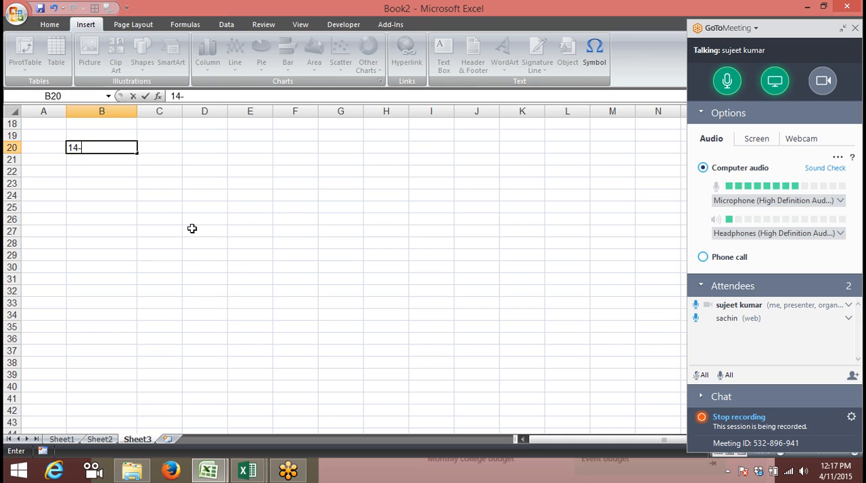
text(jun-19)
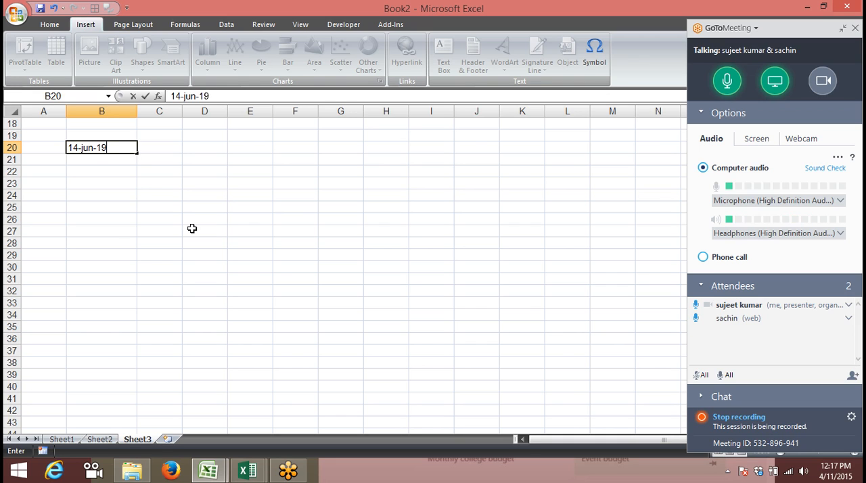
text(81)
key(Return)
key(Up)
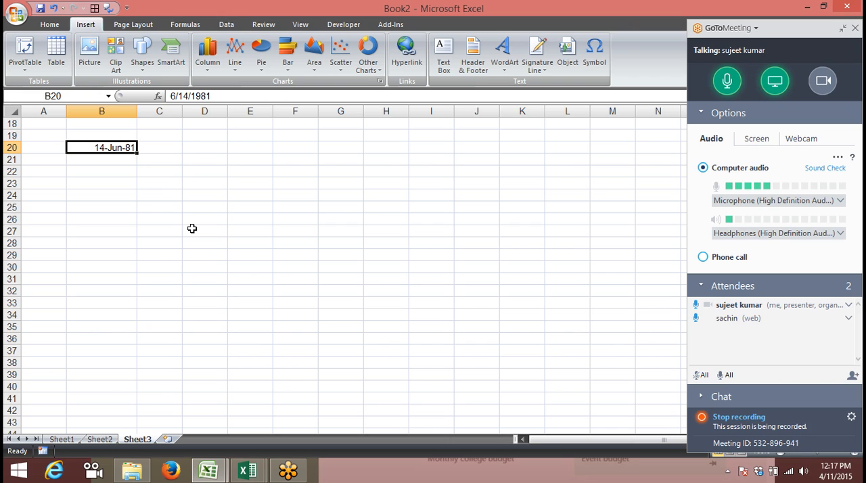
key(Right)
key(ctrl+semicolon)
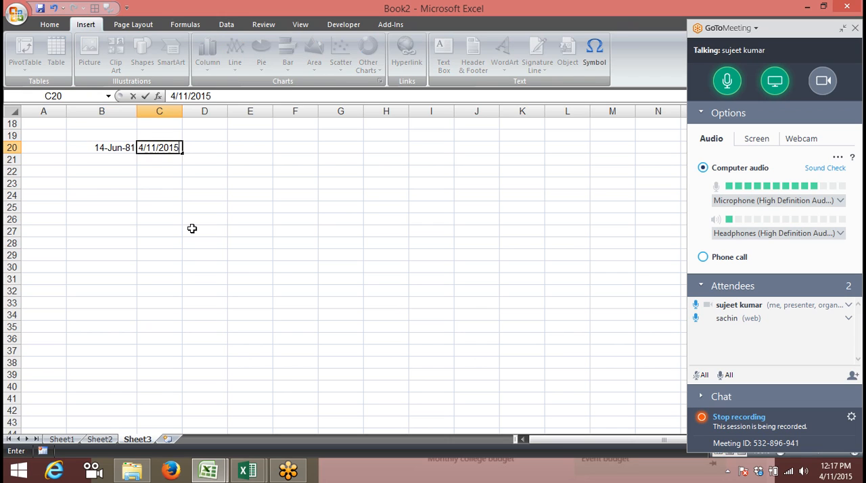
key(Return)
Calculate the number of days between the two dates in D20 with the formula =C20-B20
key(Up)
key(Up)
key(Right)
key(Down)
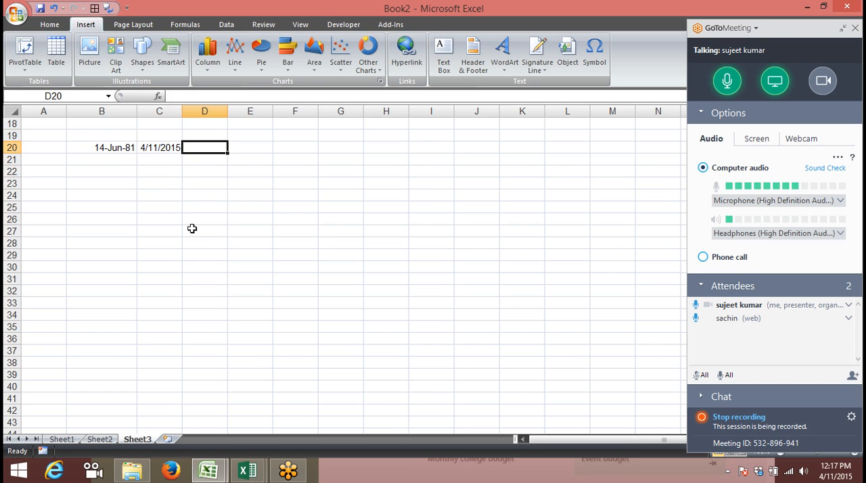
text(=)
key(Left)
text(-)
key(Left)
key(Left)
key(Return)
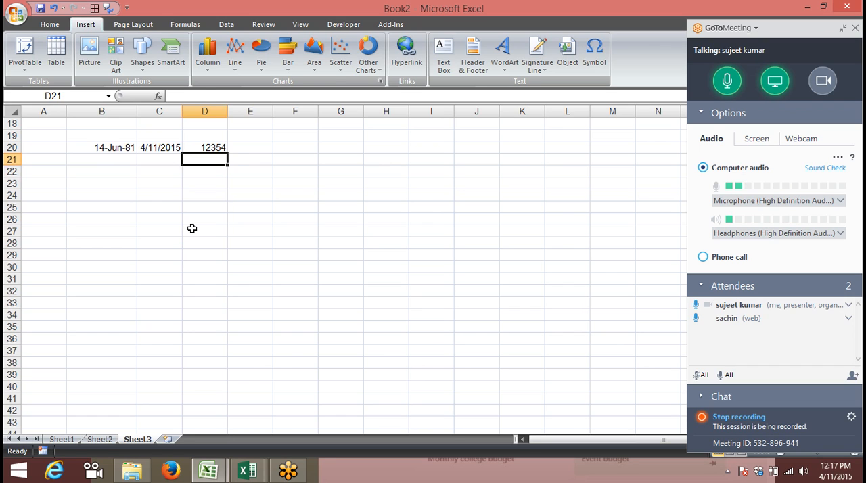
Convert the day difference to years in E20 by dividing D20 by 365
key(Up)
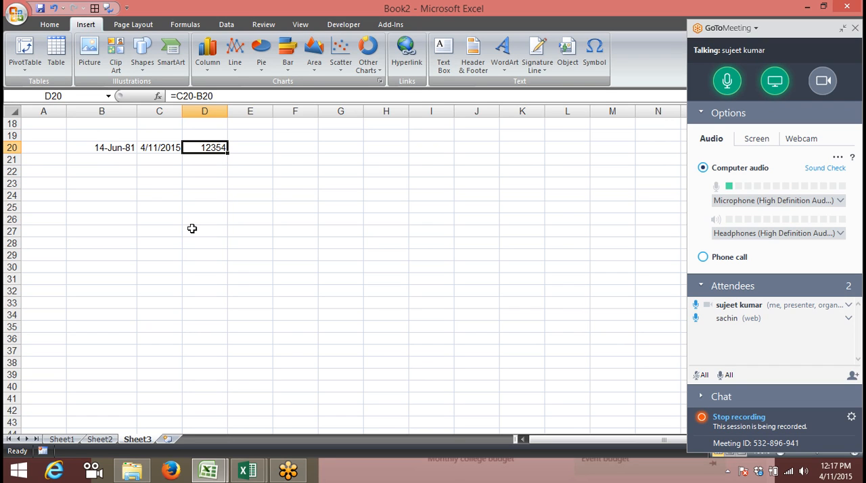
key(Right)
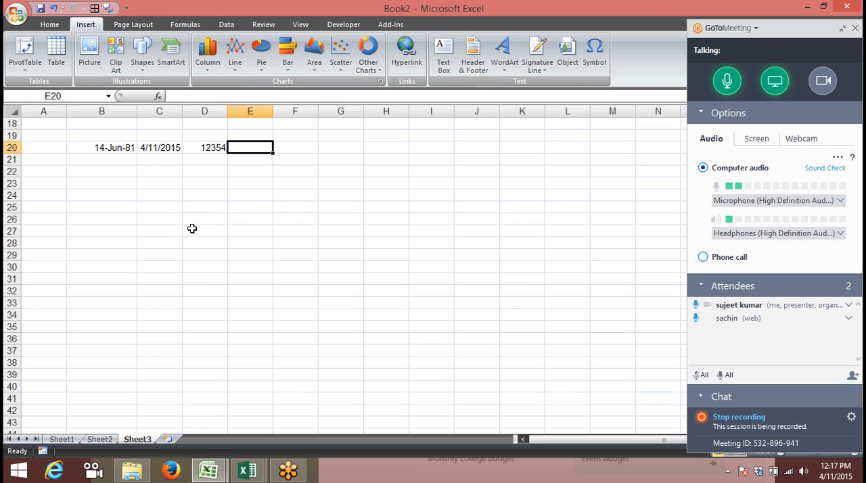
text(=)
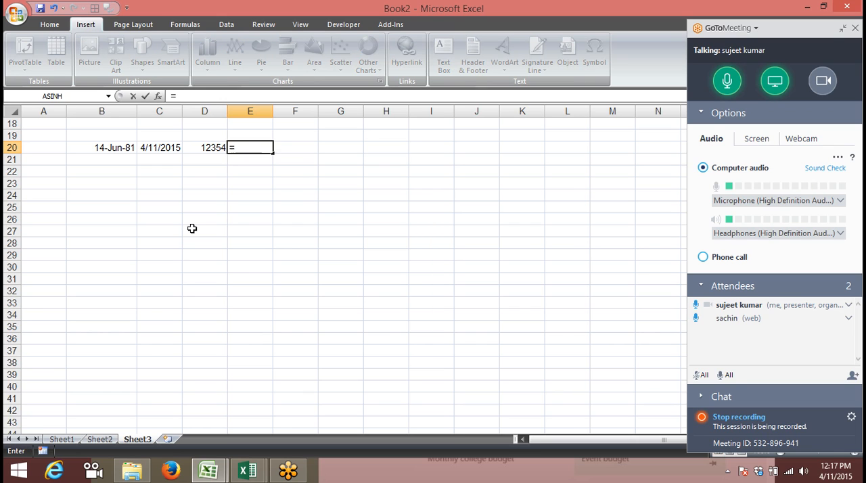
key(Left)
text(/365)
key(Return)
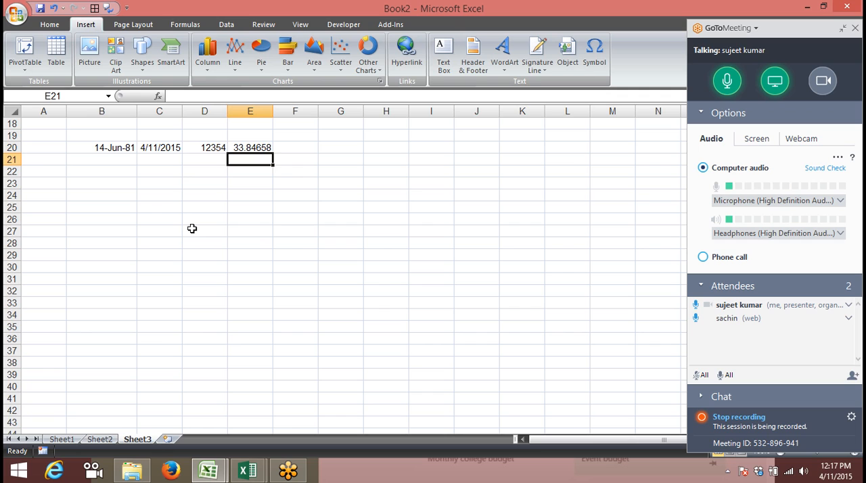
Copy the two dates in B20:C20 to row 24, starting at cell B24
key(Left)
key(Left)
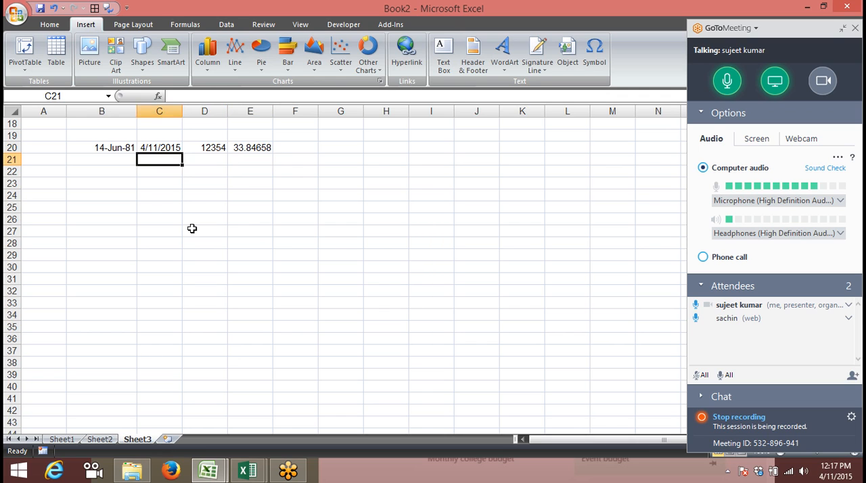
key(Left)
key(Up)
key(shift+Right)
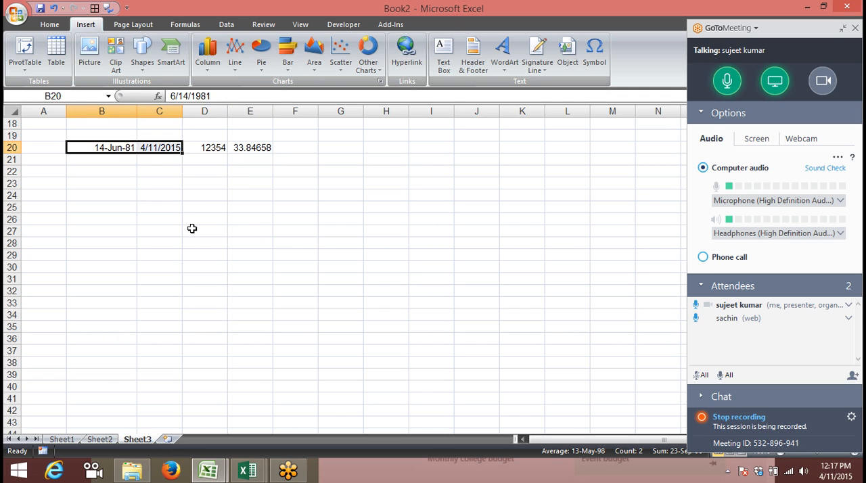
key(ctrl+c)
key(Down)
key(Down)
key(Down)
key(Down)
key(ctrl+v)
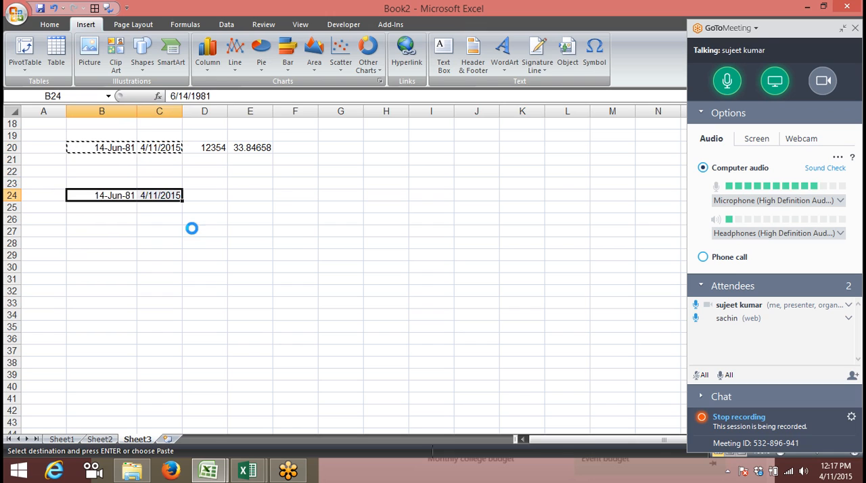
key(Right)
Enter the headings Y, M and D in cells D27, E27 and F27
key(Right)
key(Right)
key(Down)
key(Down)
click(192, 230)
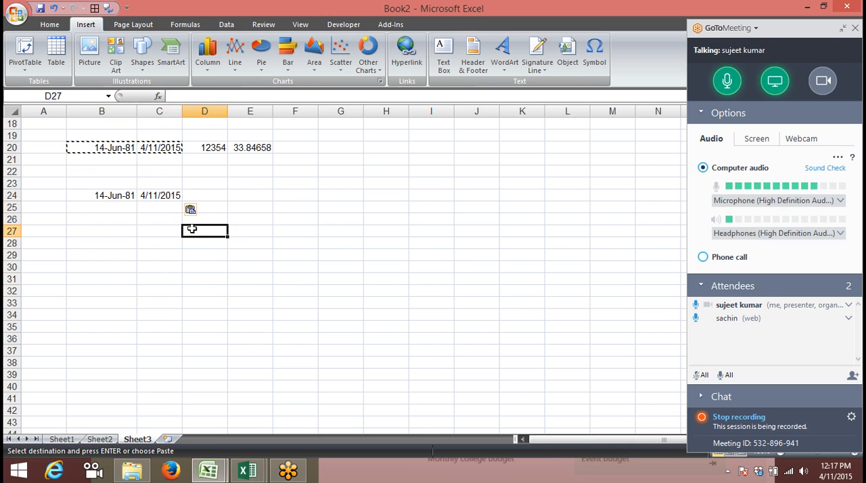
key(Escape)
key(Right)
text(M)
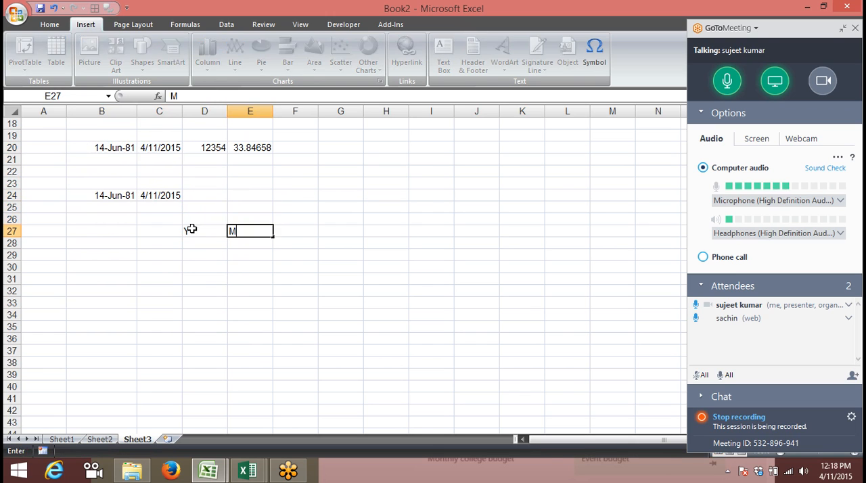
key(Right)
text(D)
key(Right)
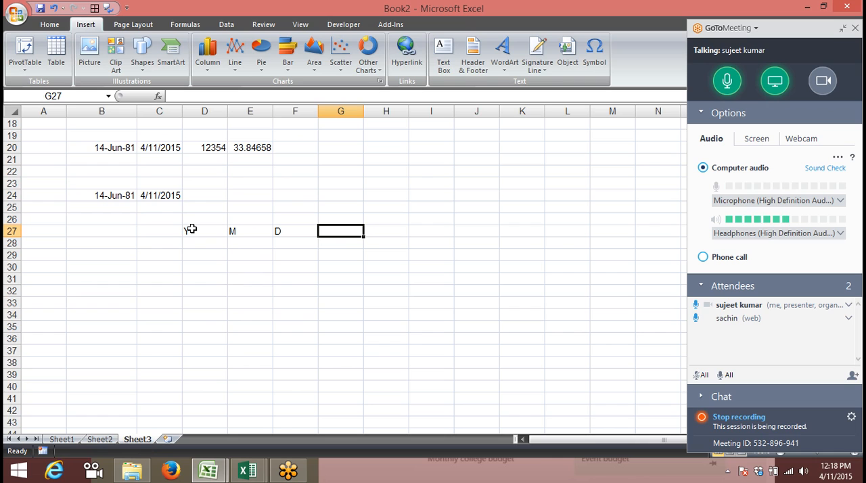
Calculate the completed years between the two dates in D28 with =DATEDIF(B24,C24,"y")
key(Left)
key(Left)
key(Left)
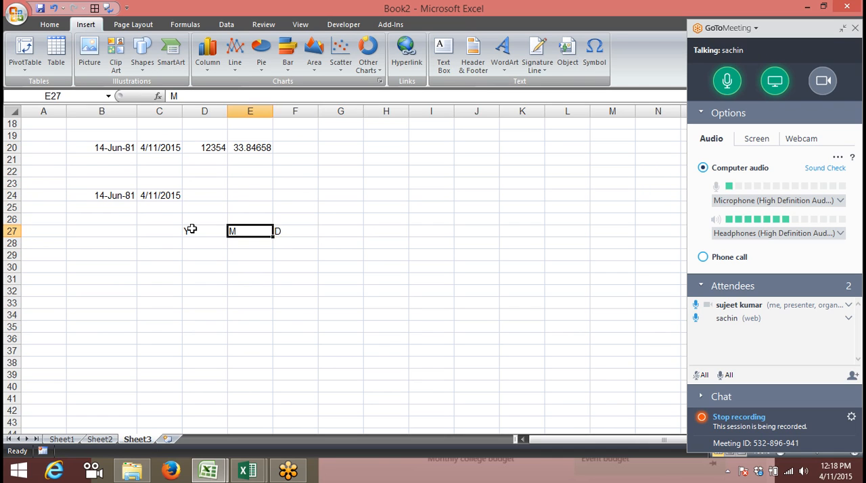
key(Down)
text(=da)
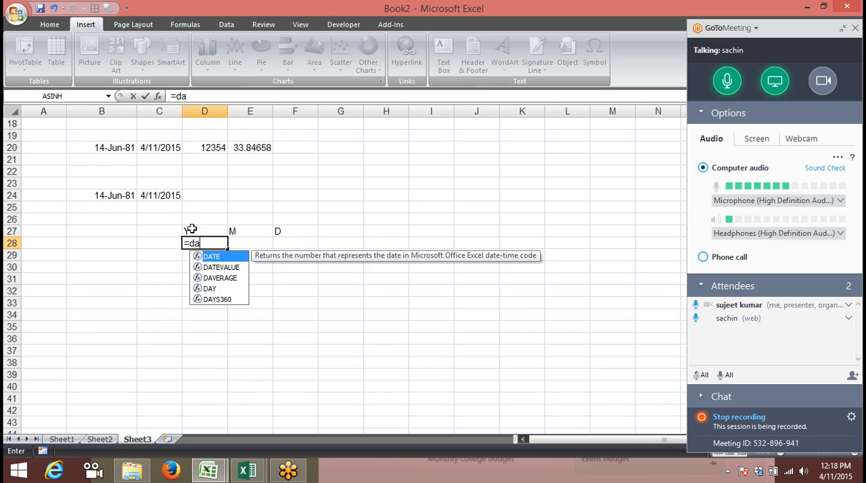
text(tedif)
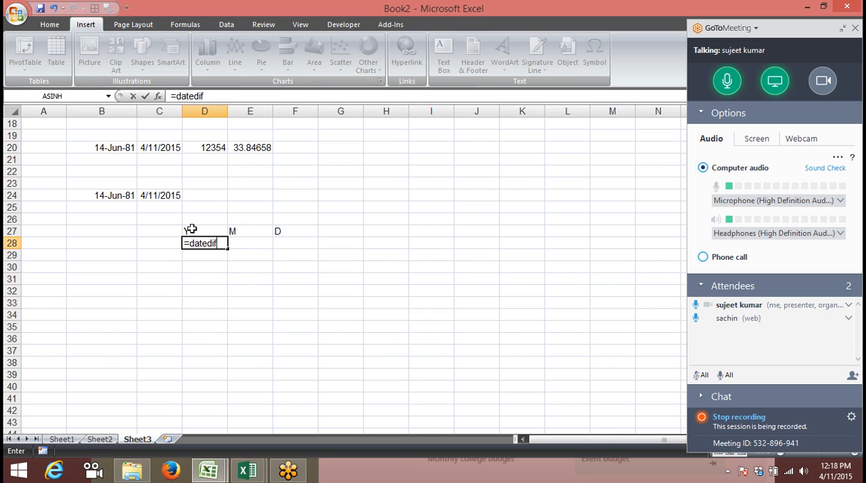
text(()
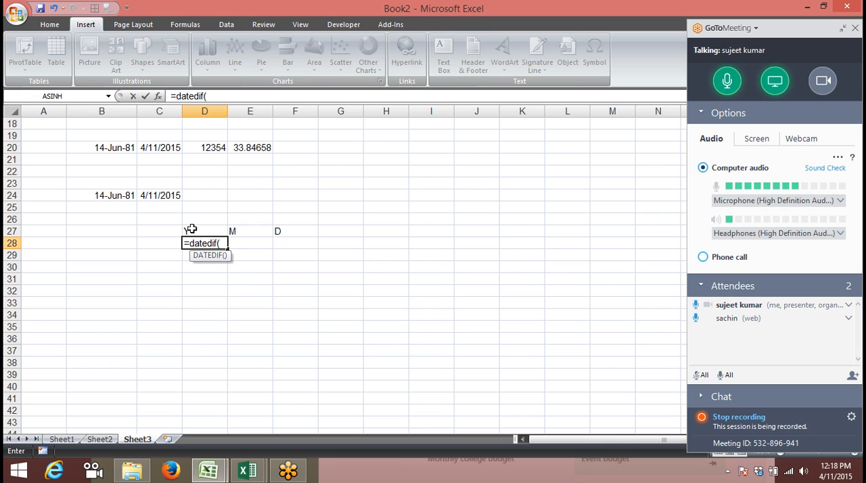
click(109, 195)
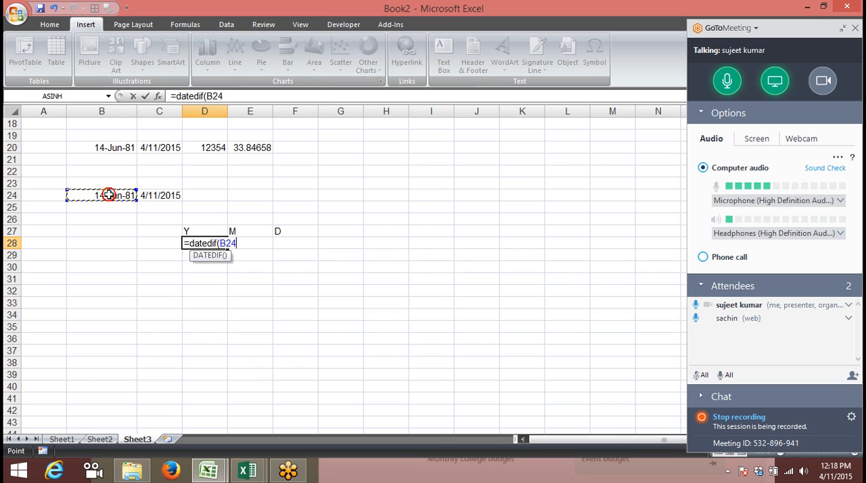
text(,)
click(146, 194)
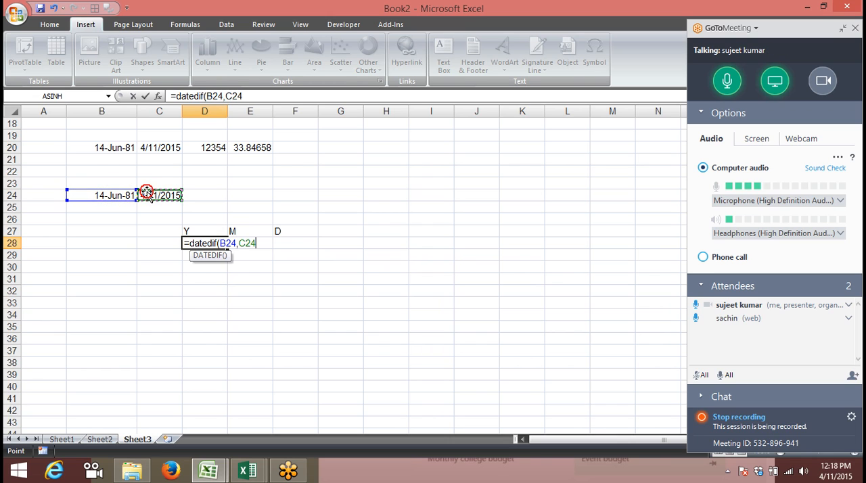
text(,"y)
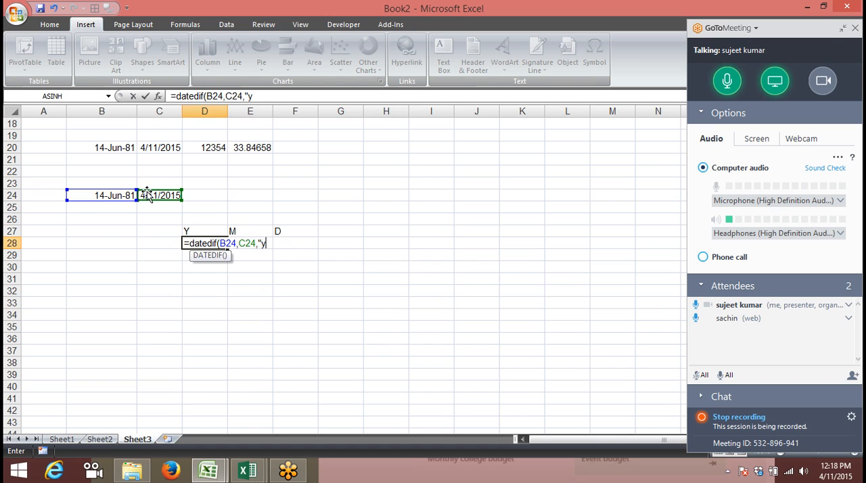
text(")
key(Return)
key(Up)
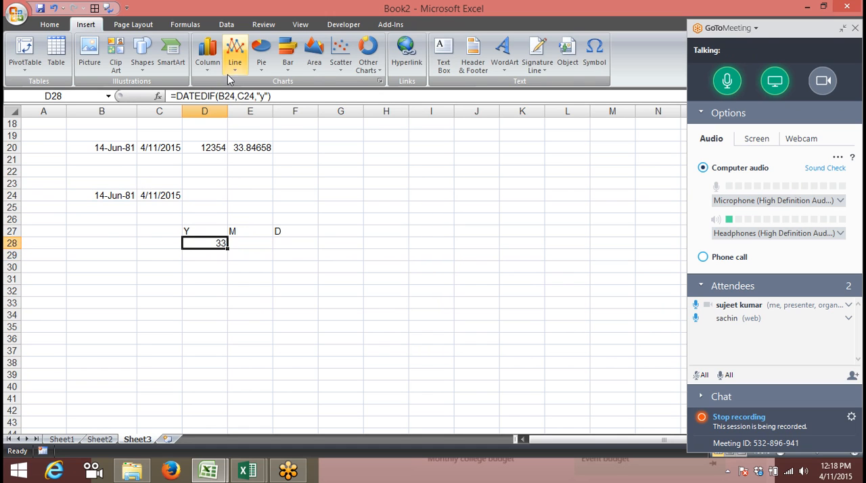
Copy the DATEDIF formula text from D28 and paste it unchanged into E28
click(298, 96)
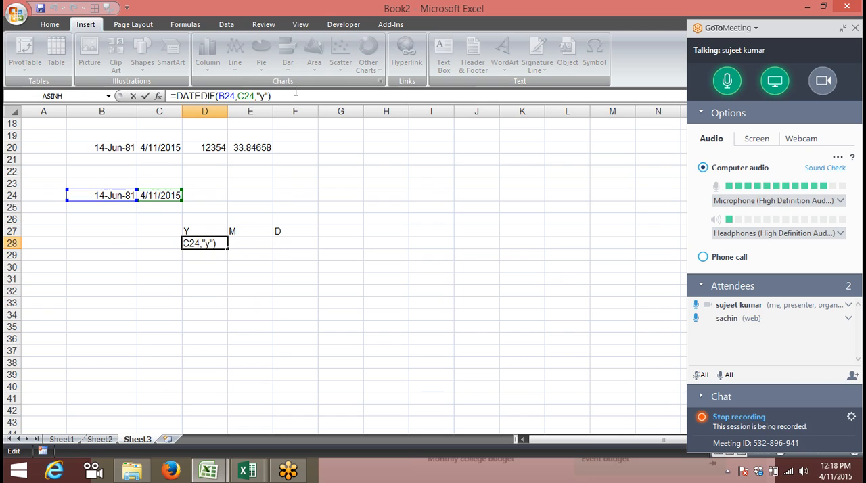
key(ctrl+shift+Left)
key(ctrl+shift+Left)
key(ctrl+shift+Left)
key(ctrl+shift+Left)
key(ctrl+shift+Left)
key(ctrl+c)
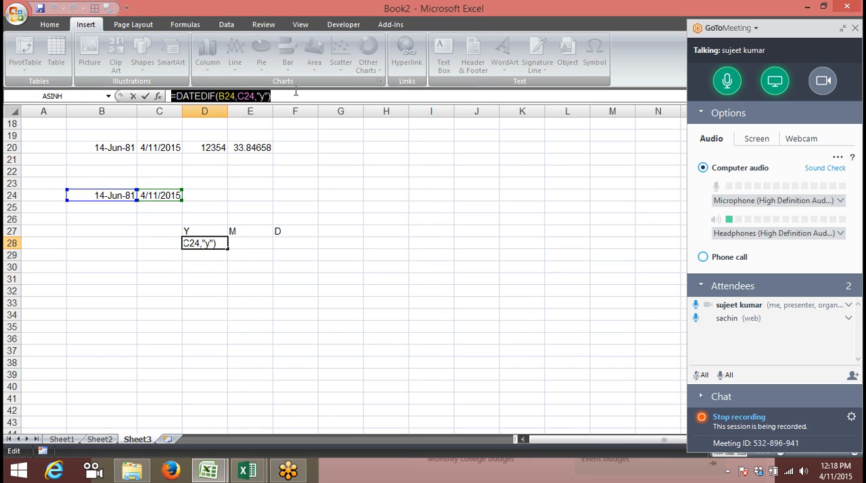
click(296, 93)
key(Escape)
key(Right)
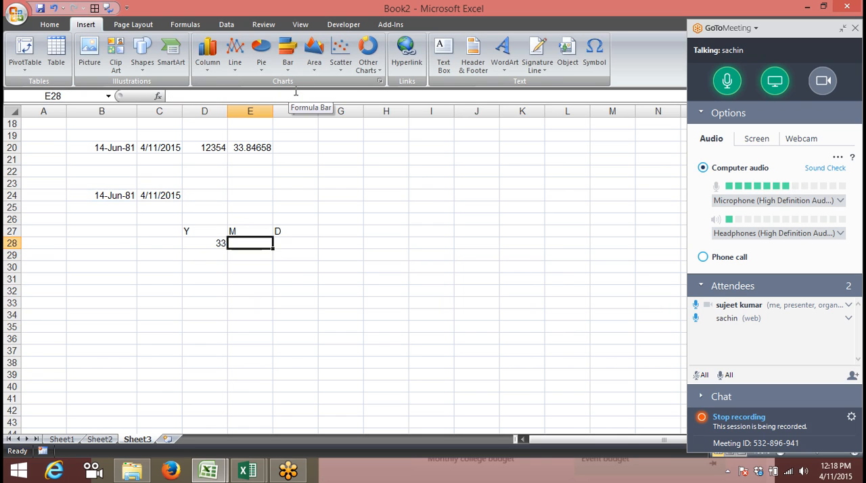
key(ctrl+v)
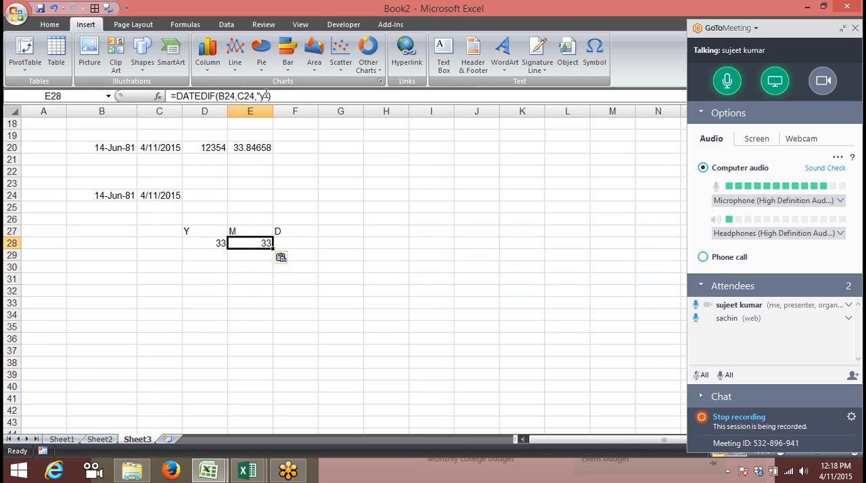
Change the unit of the DATEDIF formula in E28 to "m" for total months
click(277, 95)
key(BackSpace)
text(m)
key(Return)
key(Up)
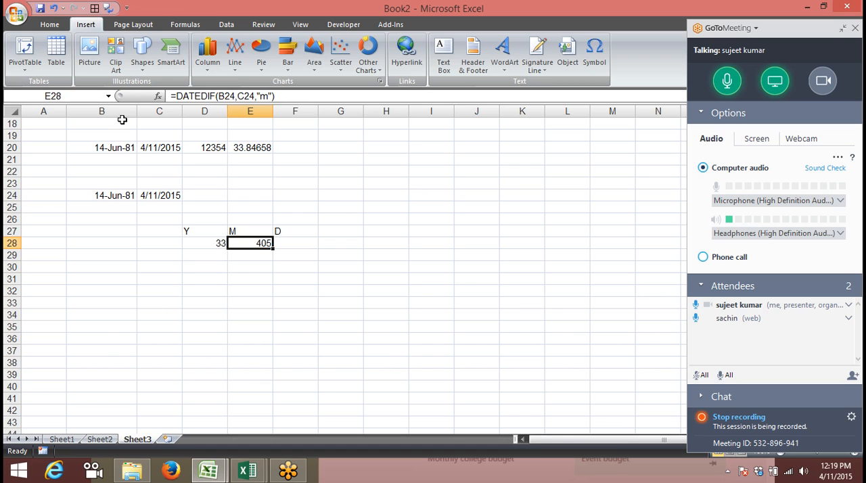
Change the DATEDIF unit in E28 to "ym" to return only the months beyond full years
click(261, 96)
text(y)
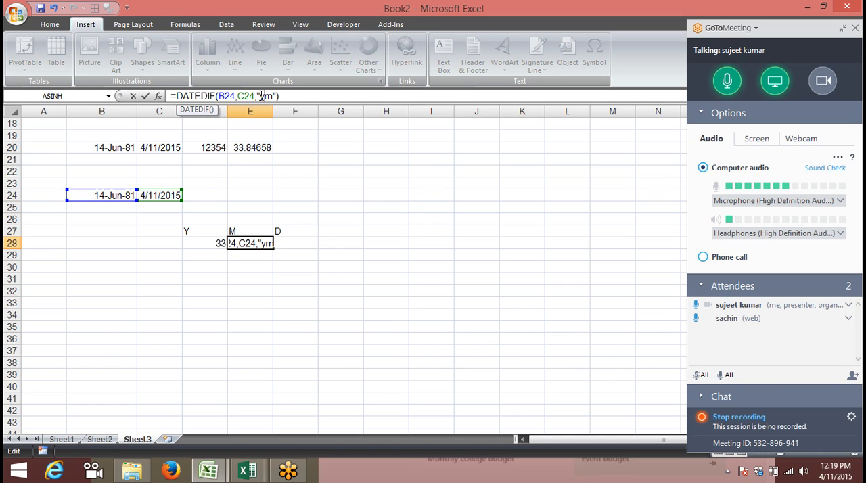
key(Return)
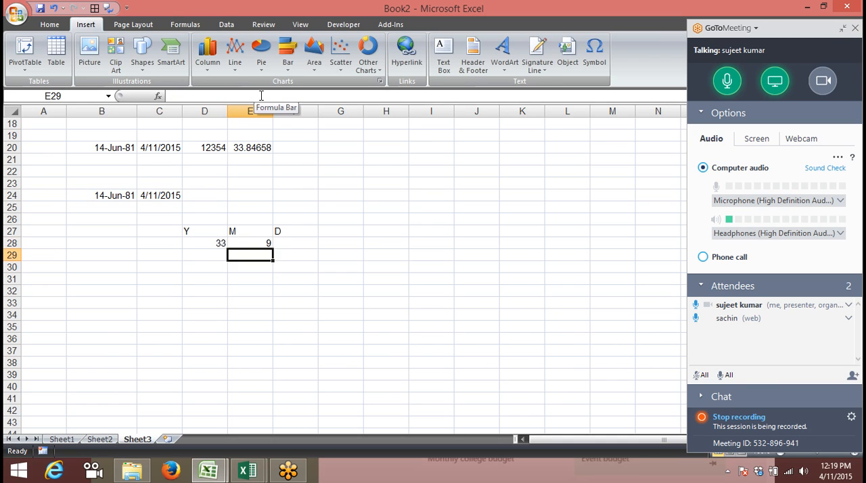
key(Up)
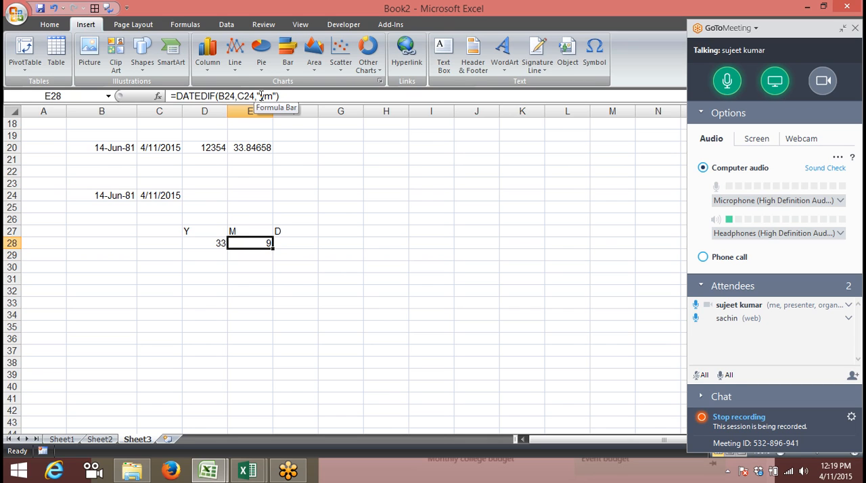
key(Right)
text(=d)
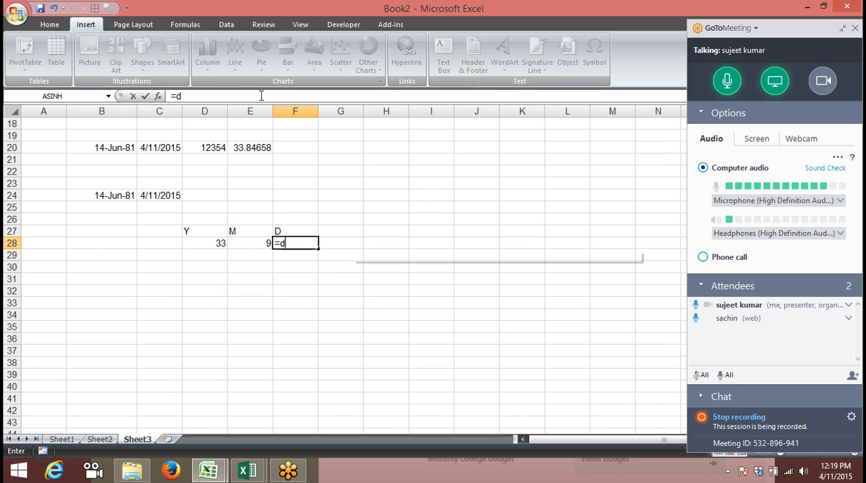
text(a)
key(BackSpace)
key(BackSpace)
key(BackSpace)
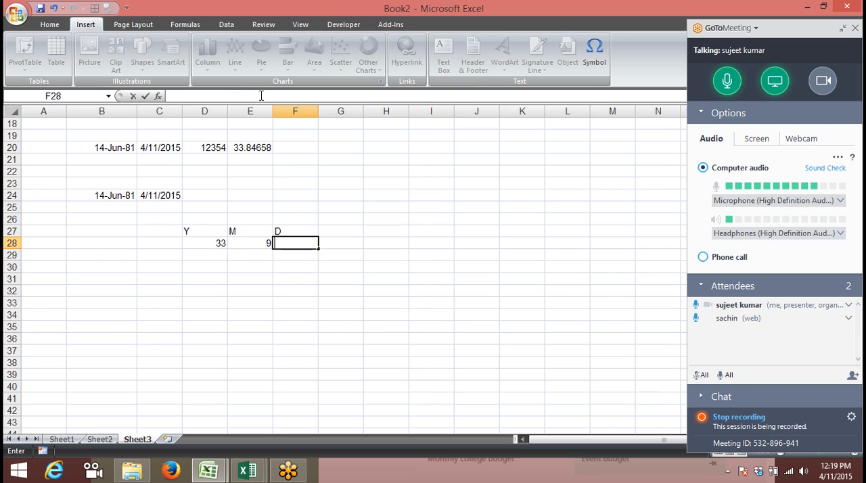
Paste the copied DATEDIF formula into F28 and set its unit to "md" for the remaining days
click(261, 95)
key(ctrl+v)
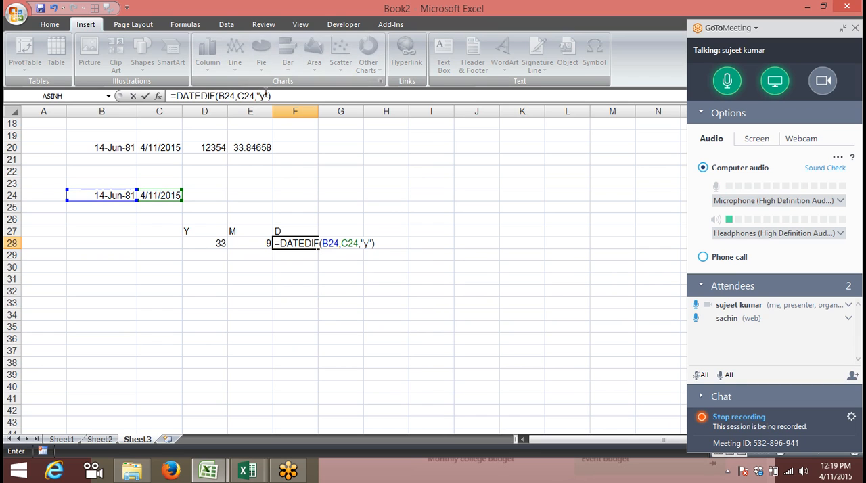
click(263, 96)
key(BackSpace)
text(md)
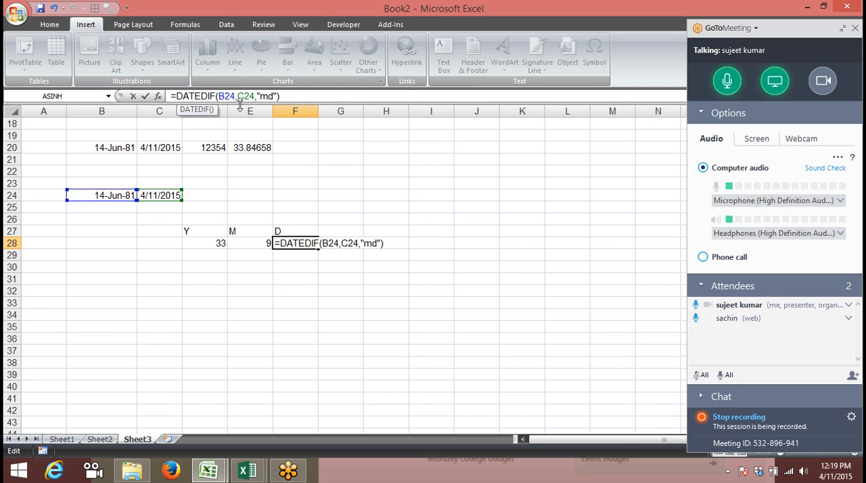
key(Return)
key(Up)
key(Left)
key(Left)
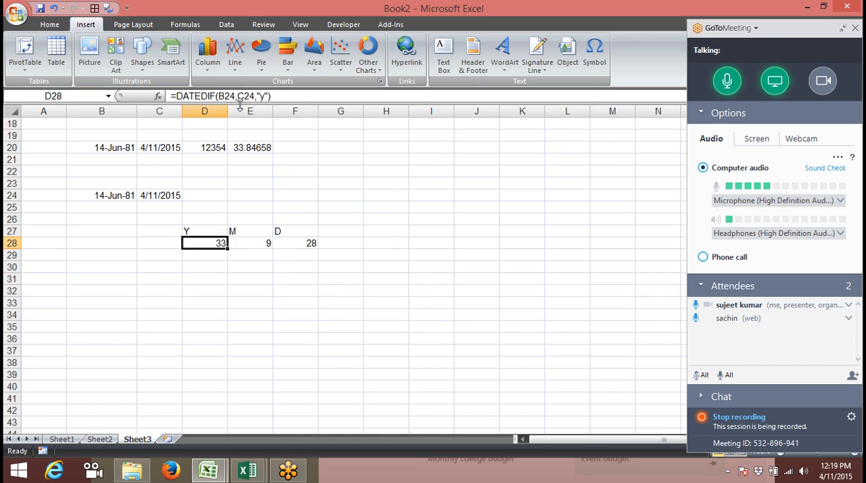
key(Down)
key(Down)
key(Down)
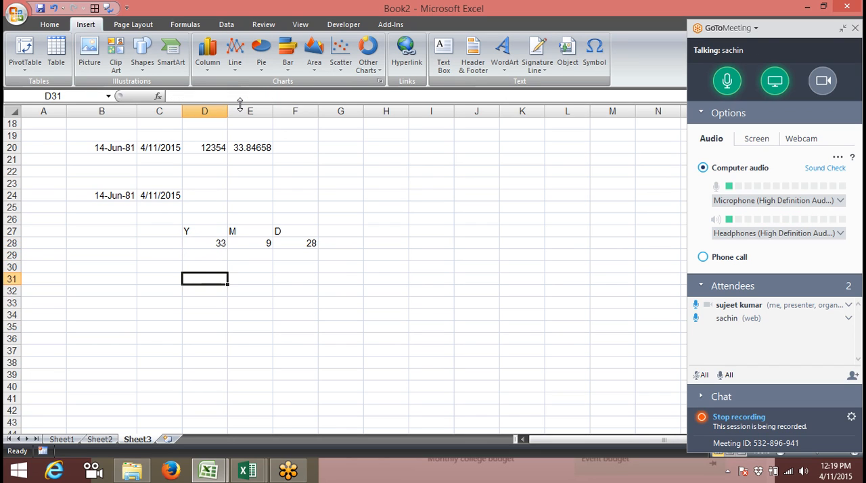
key(Down)
key(Down)
key(Down)
key(Down)
key(Down)
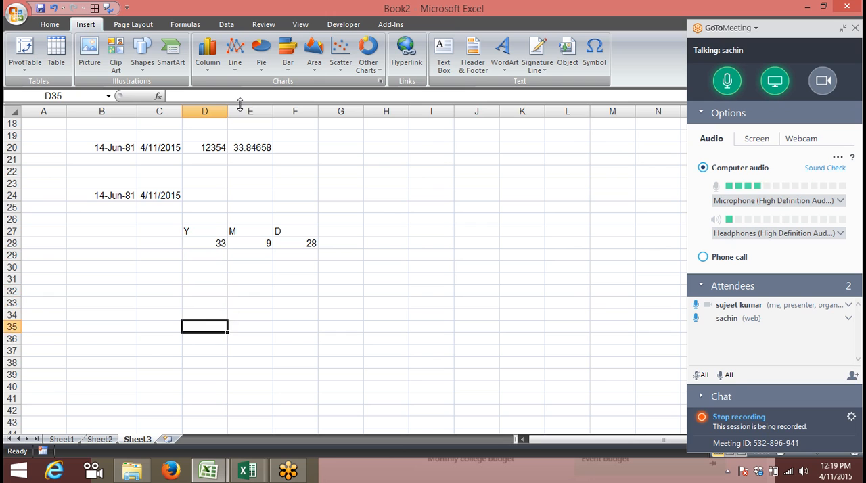
key(Up)
key(alt+Tab)
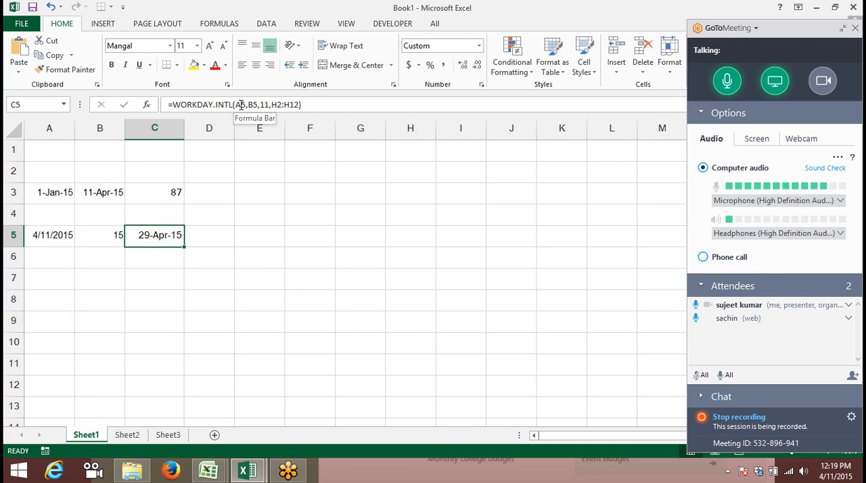
key(Left)
key(Right)
key(alt+Tab)
key(Up)
key(Up)
key(Up)
key(Up)
key(Up)
key(Up)
key(Up)
key(Up)
key(Up)
key(Down)
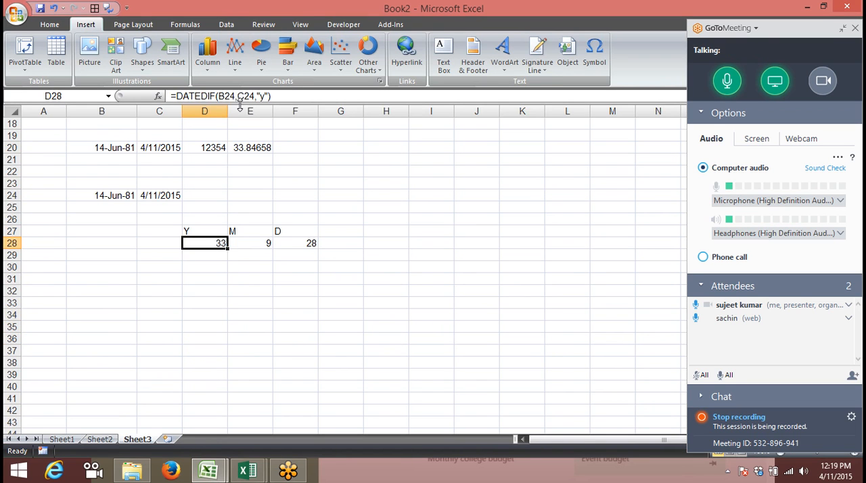
Enter the current date, 4/11/2015, in cell B30
key(Right)
key(Right)
key(Down)
key(Down)
key(Left)
key(Left)
key(Left)
key(Left)
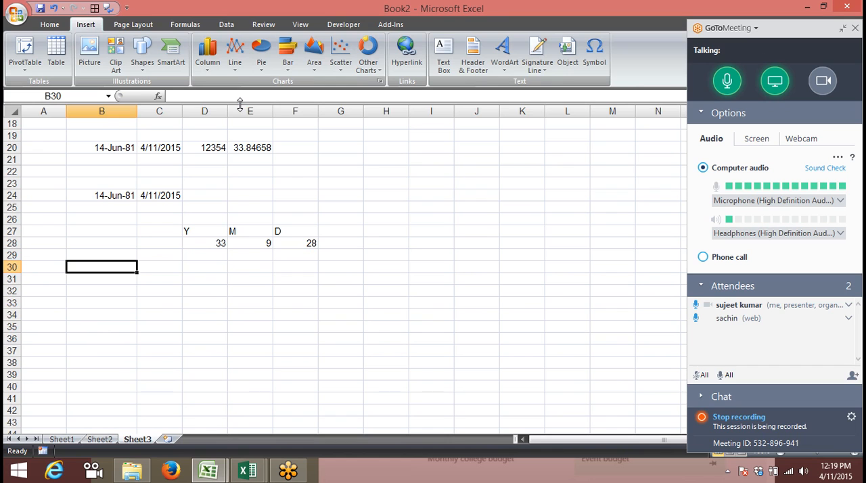
key(ctrl+semicolon)
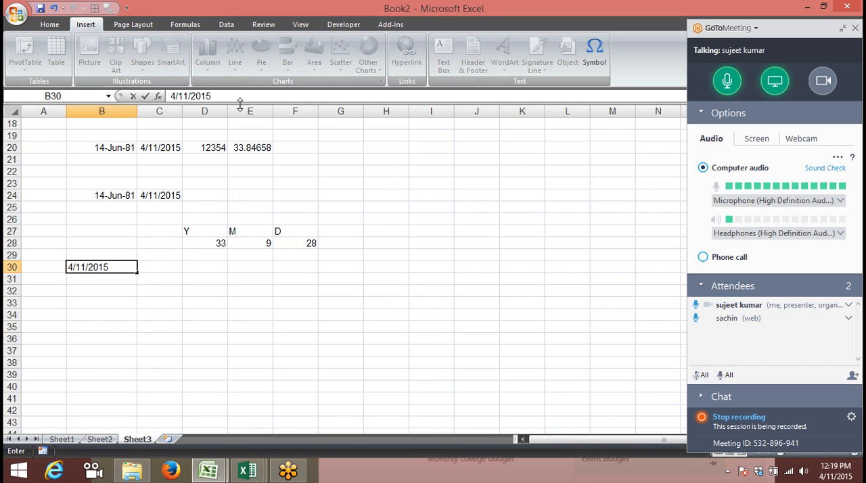
key(Return)
Calculate the month-end date in C30 with =EOMONTH(B30,0) and format the result as a day-month-year date
key(Right)
key(Up)
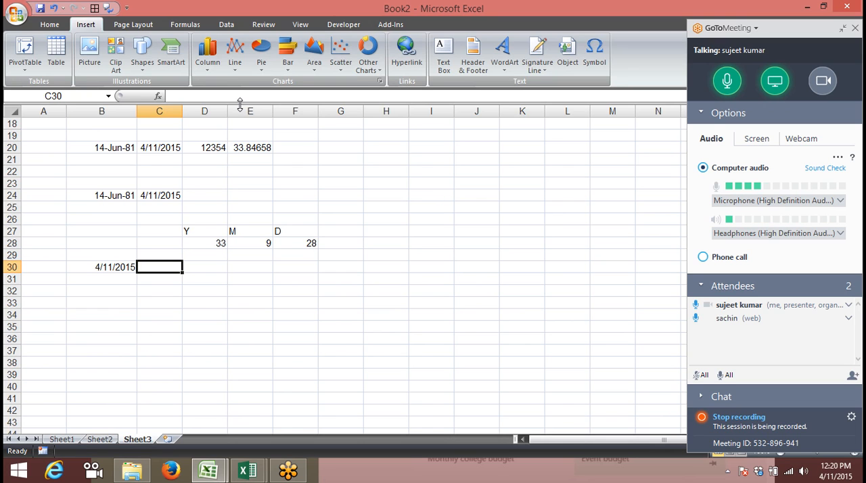
text(=eo)
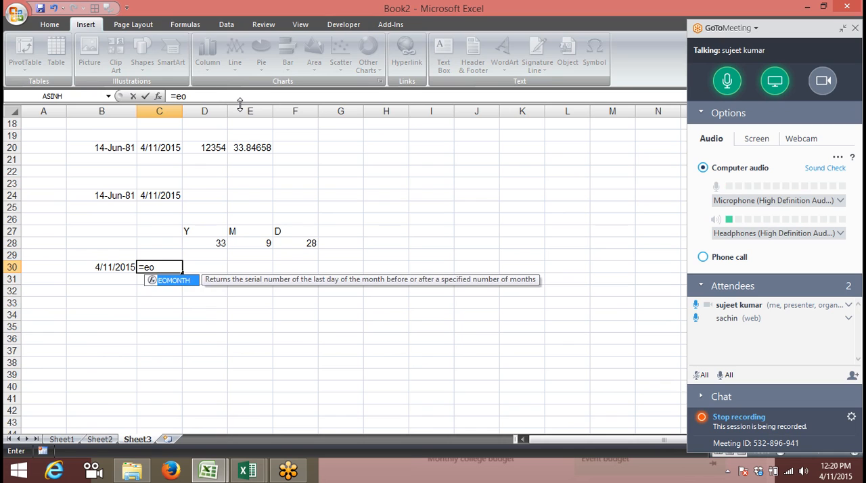
key(Tab)
key(Left)
text(,0)
key(Return)
key(Up)
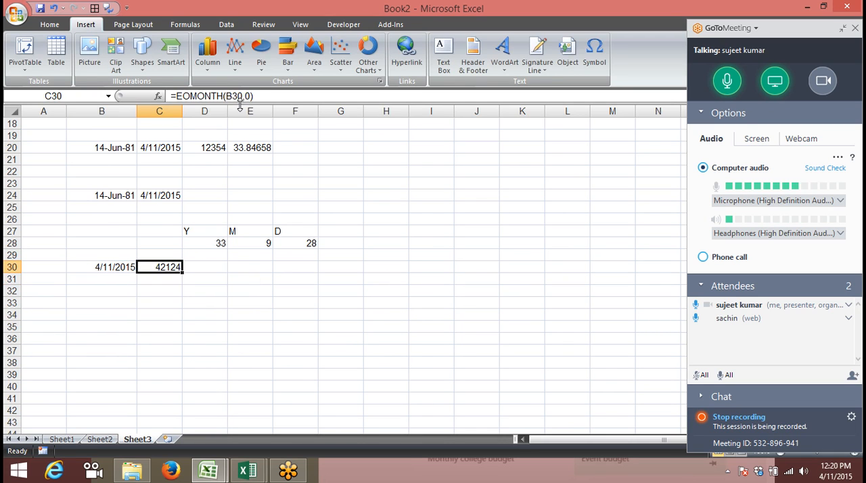
key(ctrl+shift+3)
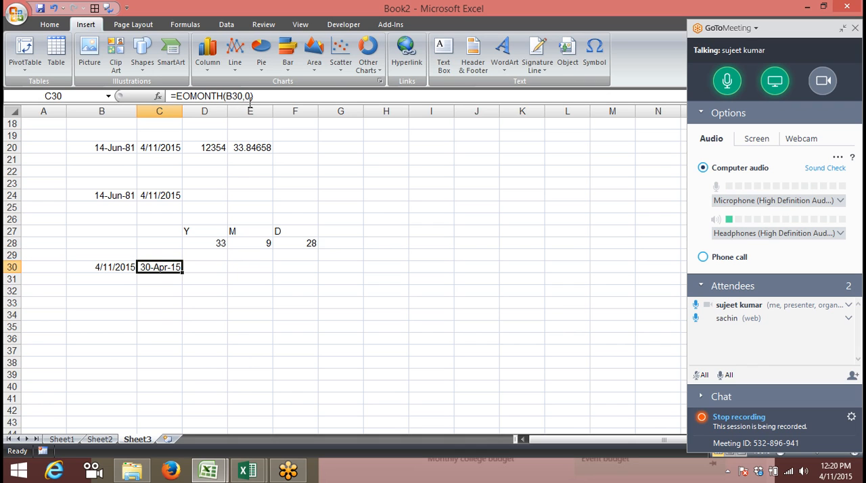
Set the months argument of the EOMONTH formula in C30 to 1 to get the next month's end
click(248, 96)
key(BackSpace)
text(1)
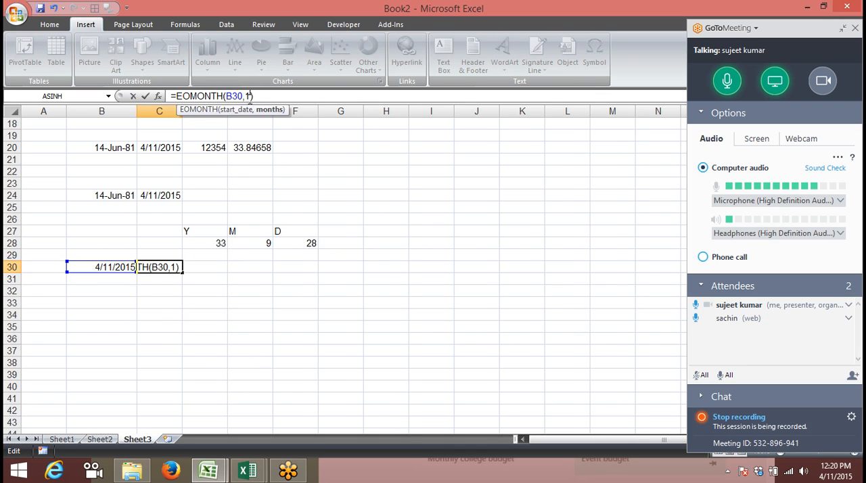
key(Return)
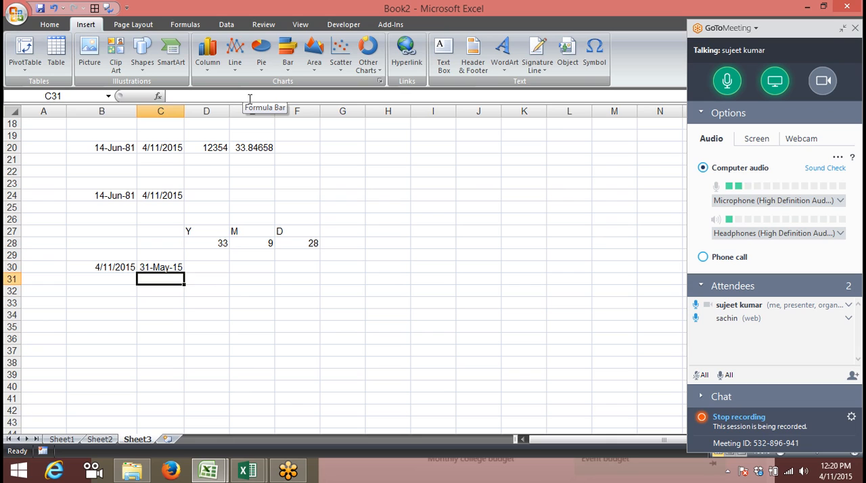
Set the months argument of the EOMONTH formula in C30 to -1 to get the previous month's end
key(Up)
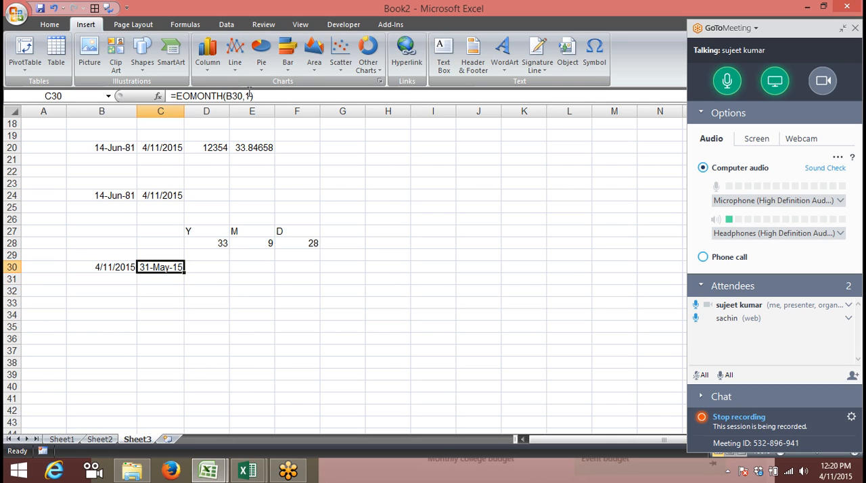
click(248, 96)
text(-)
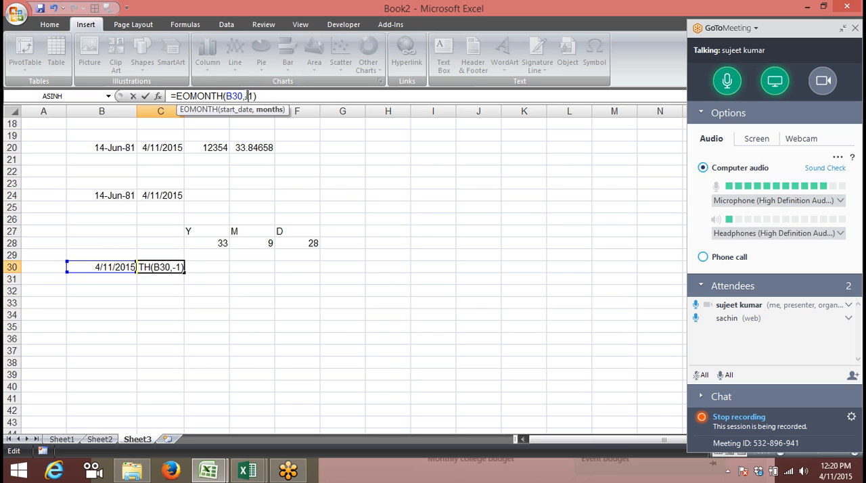
key(Return)
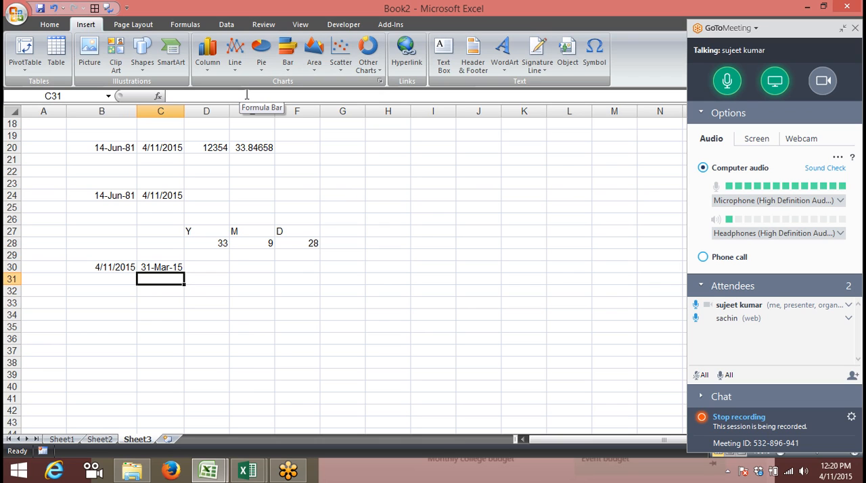
key(Down)
key(Down)
key(Down)
key(Down)
key(Down)
key(Down)
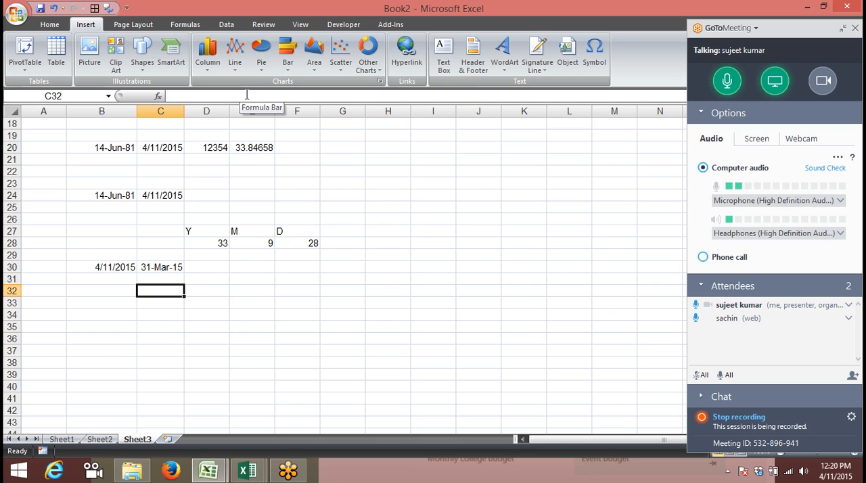
key(Down)
key(Down)
key(Down)
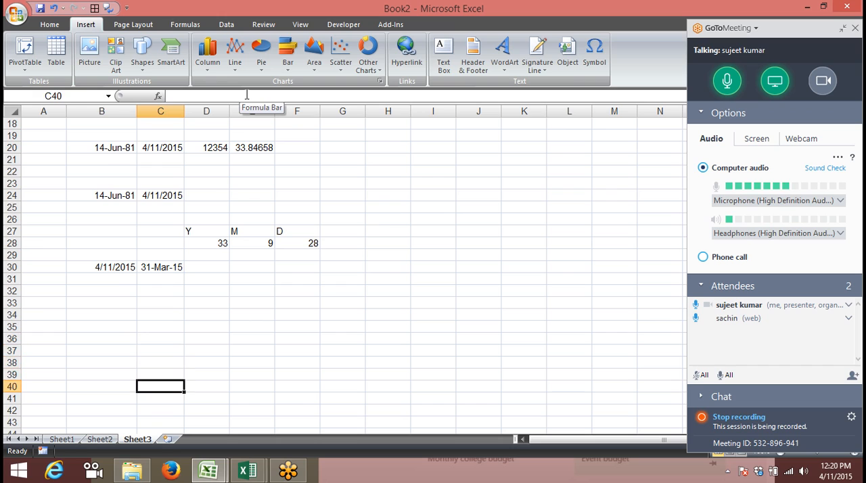
key(Up)
key(Up)
key(Up)
key(Up)
key(Up)
key(Up)
key(Up)
key(Up)
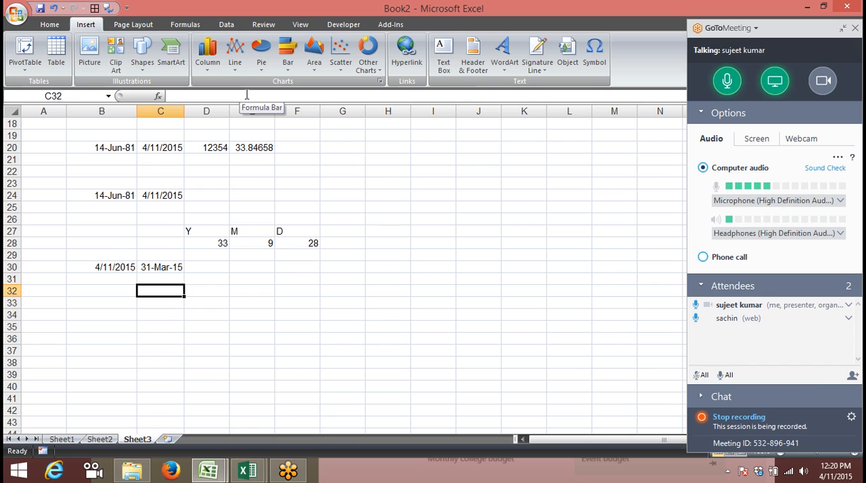
key(Up)
key(Up)
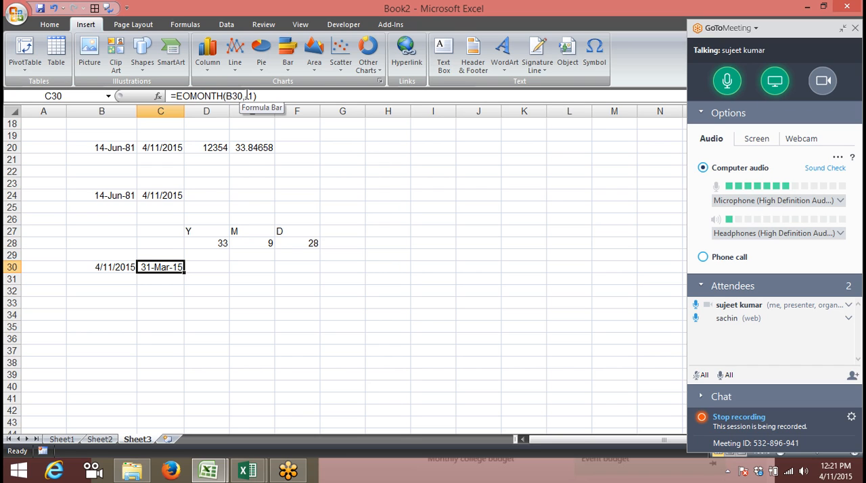
key(Right)
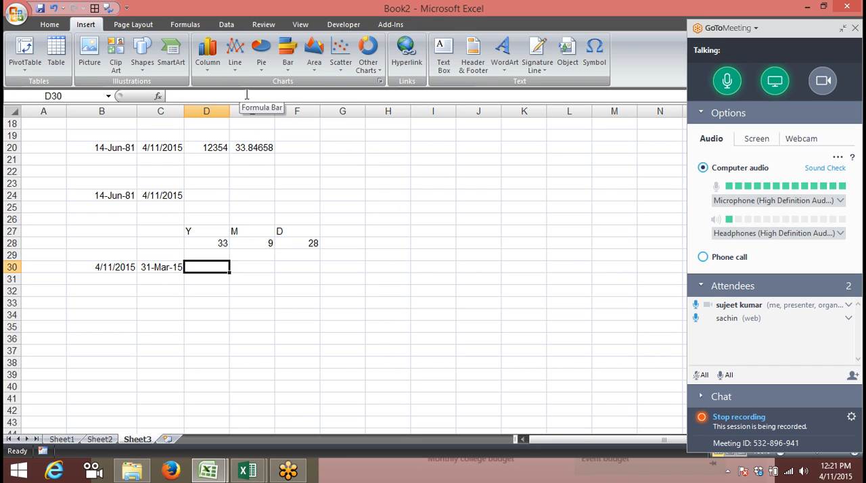
key(Down)
key(Left)
key(Left)
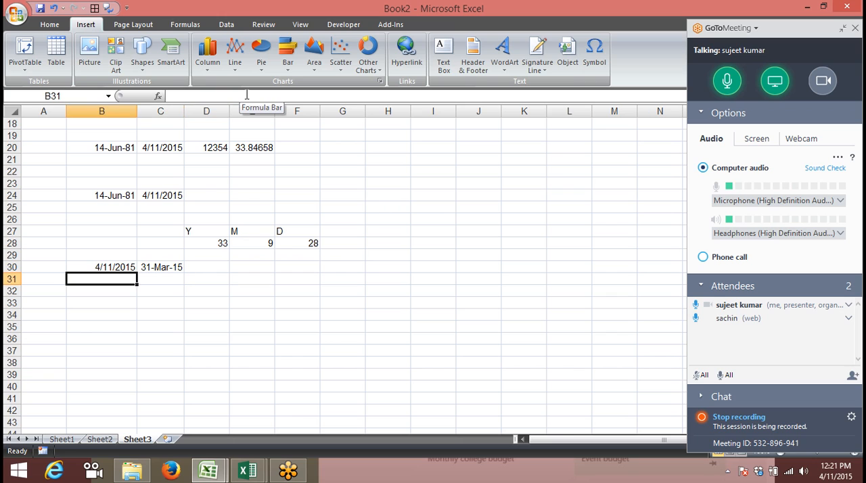
key(Up)
key(Right)
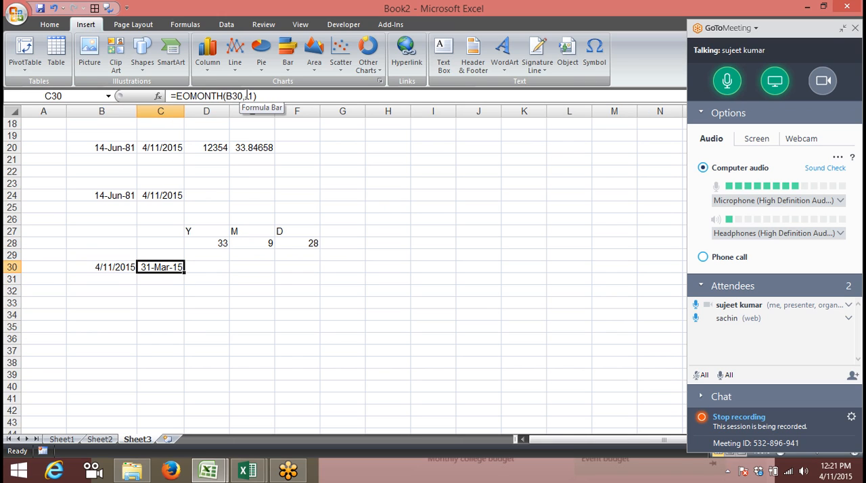
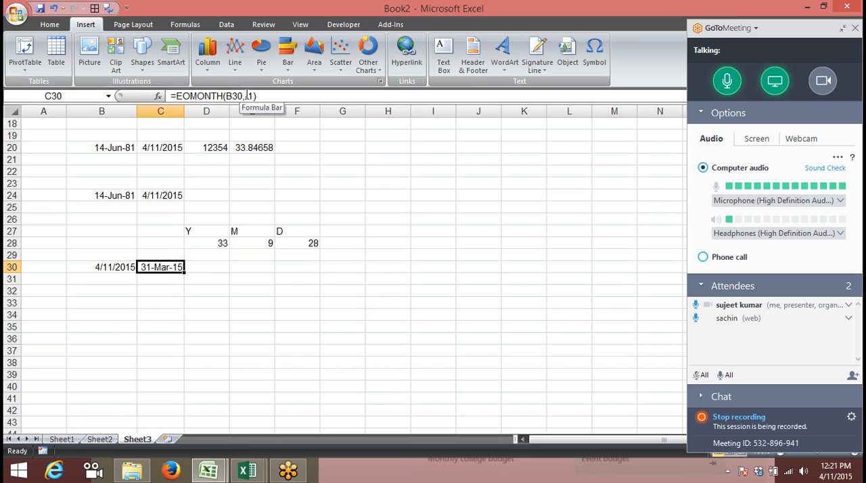
Add 3 to the EOMONTH formula in C30, giving =EOMONTH(B30,-1)+3, to get the third day of the current month
key(Left)
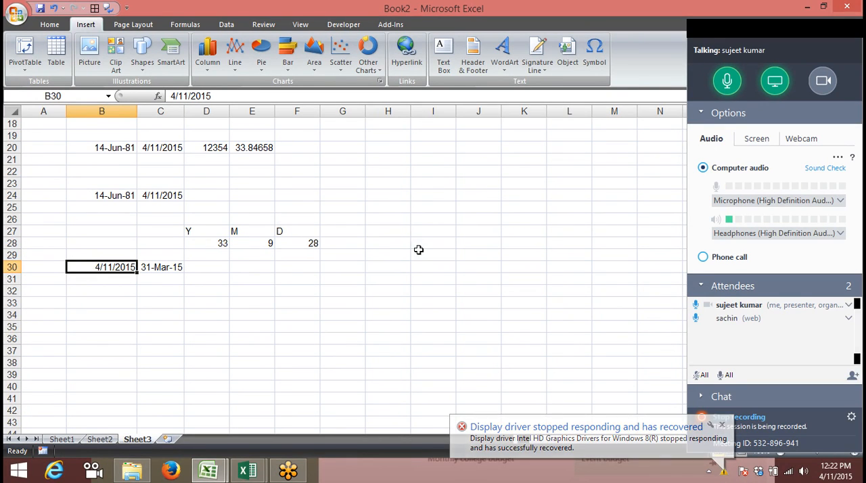
click(573, 440)
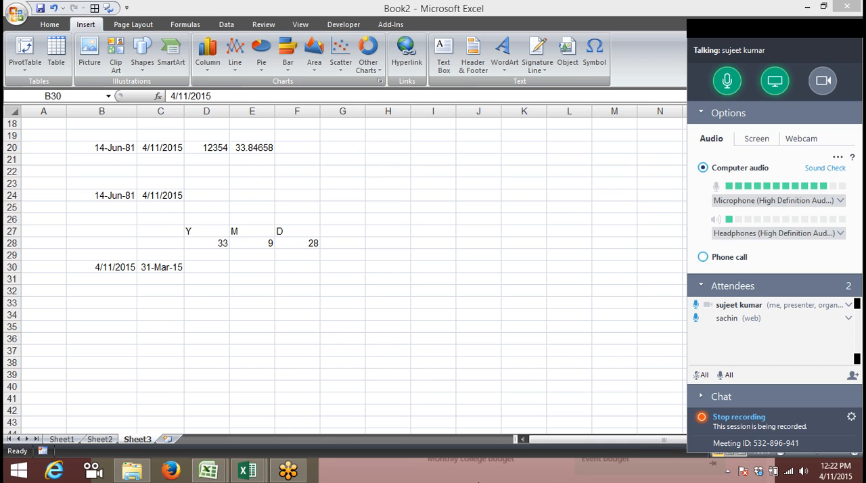
click(178, 269)
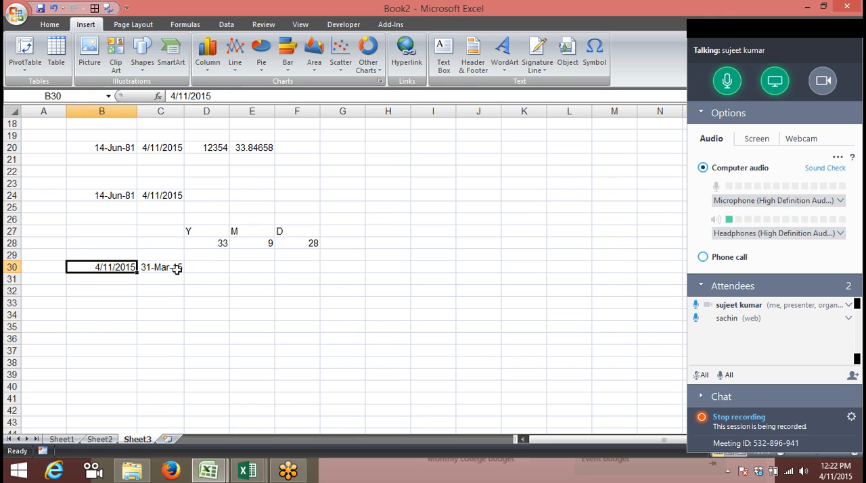
click(177, 269)
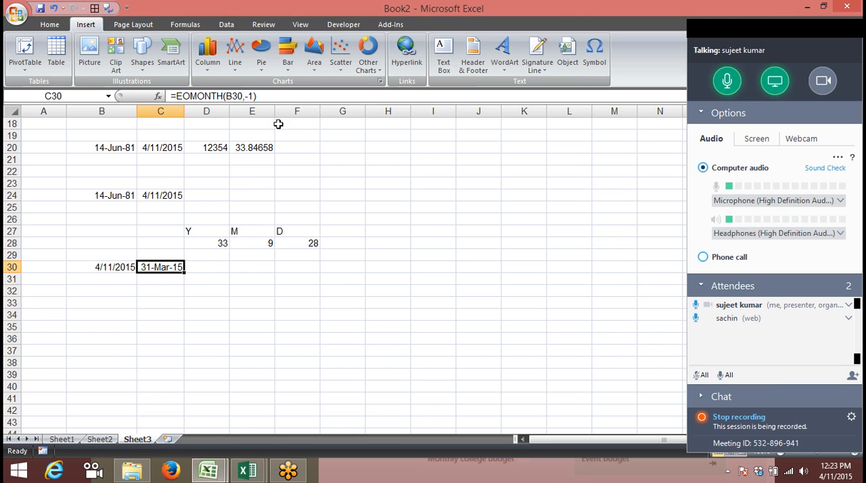
click(279, 99)
key(Return)
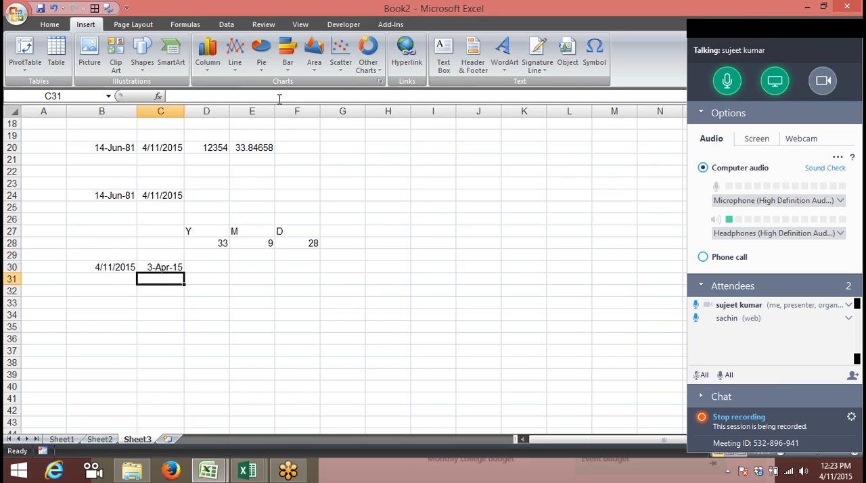
key(Up)
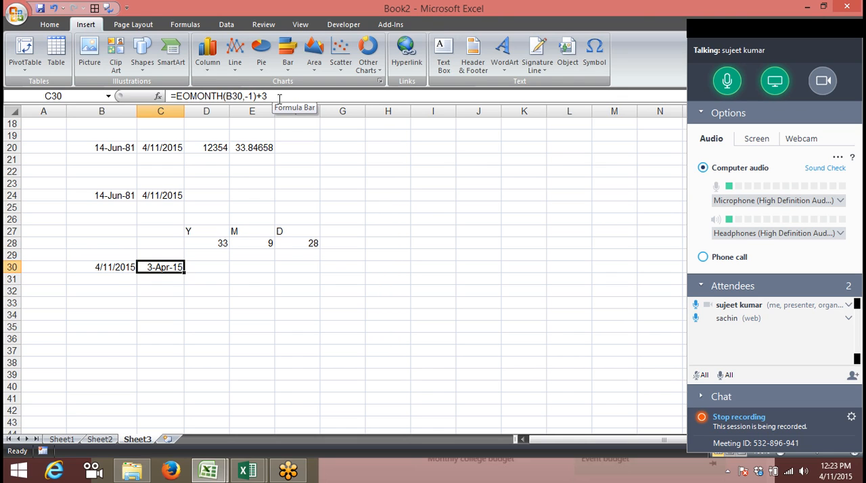
key(Left)
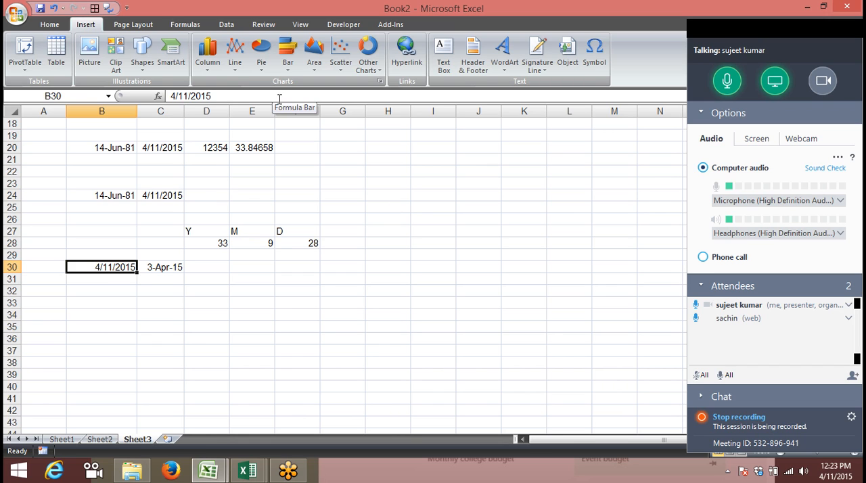
key(Right)
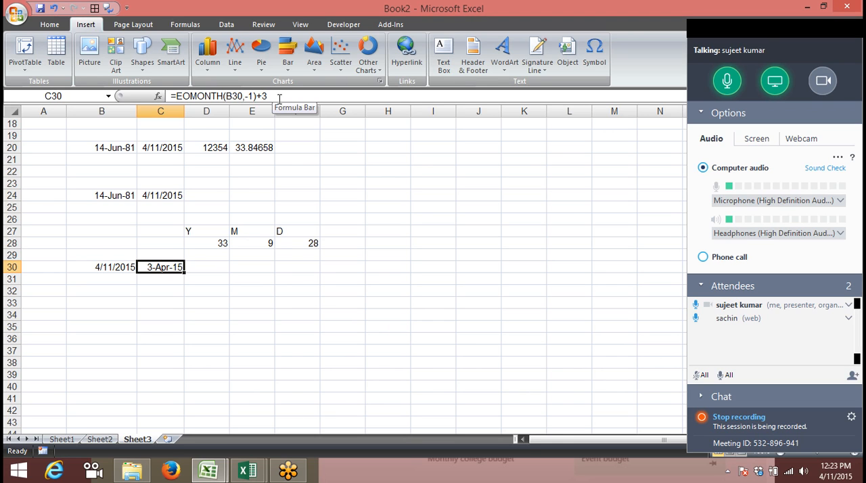
Fill the date from B30 down into B31
key(Down)
key(Up)
key(Down)
key(Left)
key(ctrl+d)
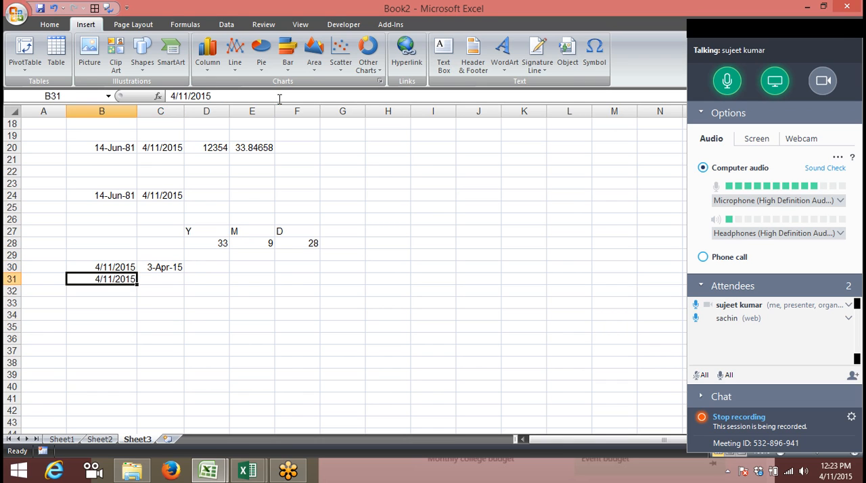
Enter the current date in B33 with =TODAY()
key(Right)
key(Down)
key(Left)
key(Down)
key(Right)
key(Left)
text(=TODAY()
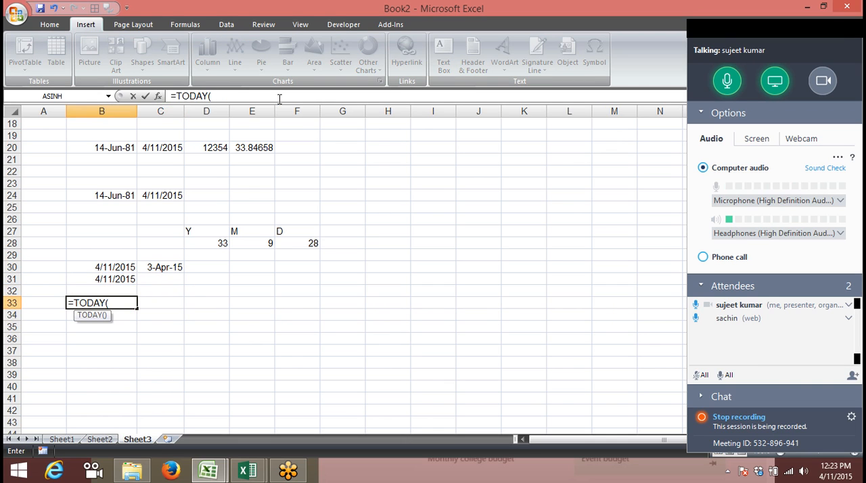
text())
key(Return)
key(Return)
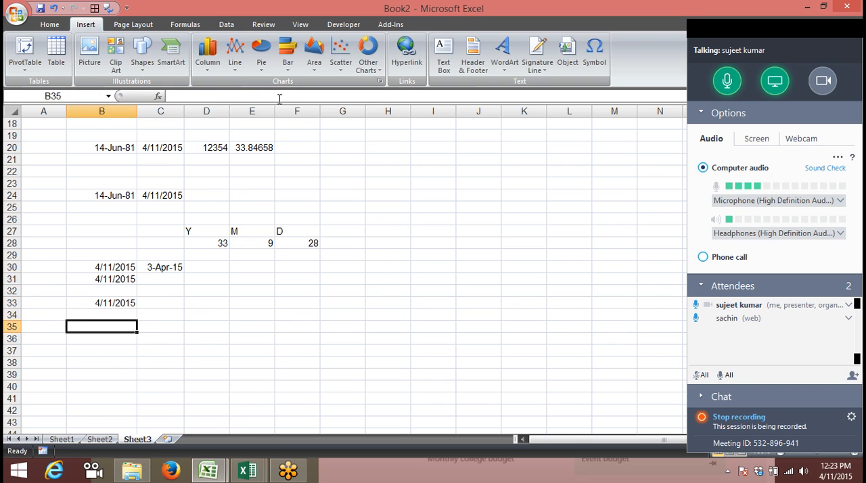
Enter the headings Start in B35 and End in C35
text(Start)
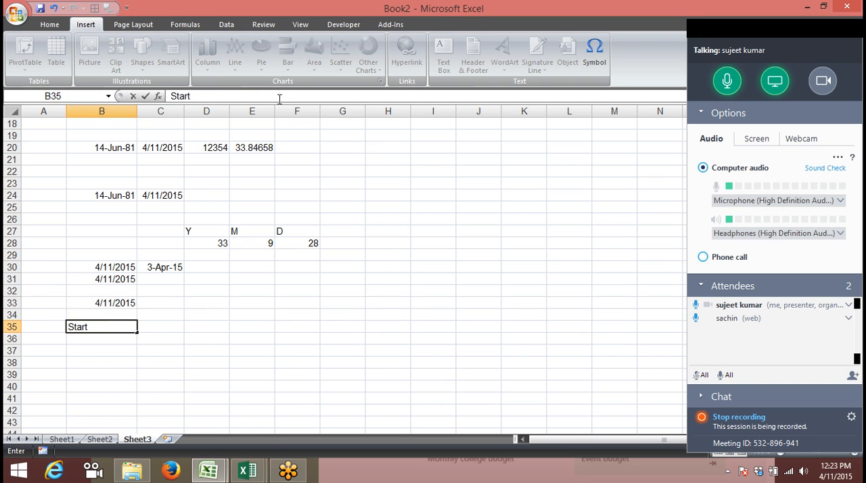
key(Tab)
text(End)
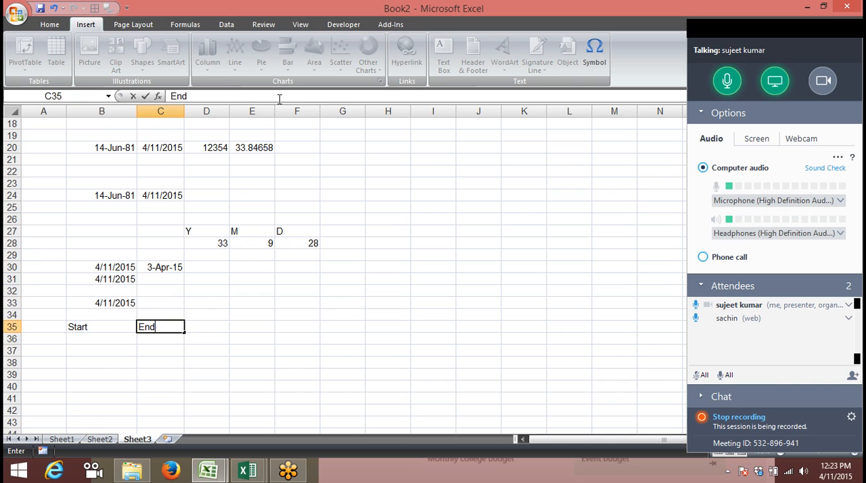
key(Return)
Calculate the current month's end date in C36 with =EOMONTH(B33,0) and format it as a day-month-year date
text(=)
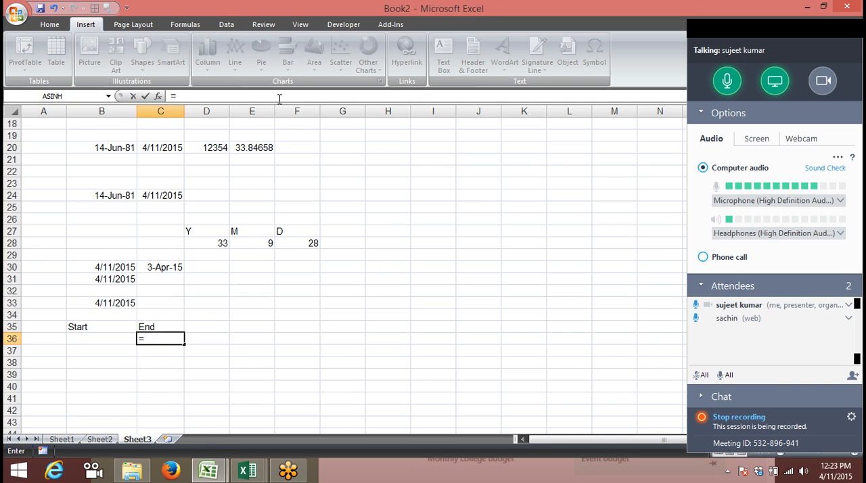
text(eo)
key(Tab)
key(Up)
key(Up)
key(Up)
key(Left)
text(,)
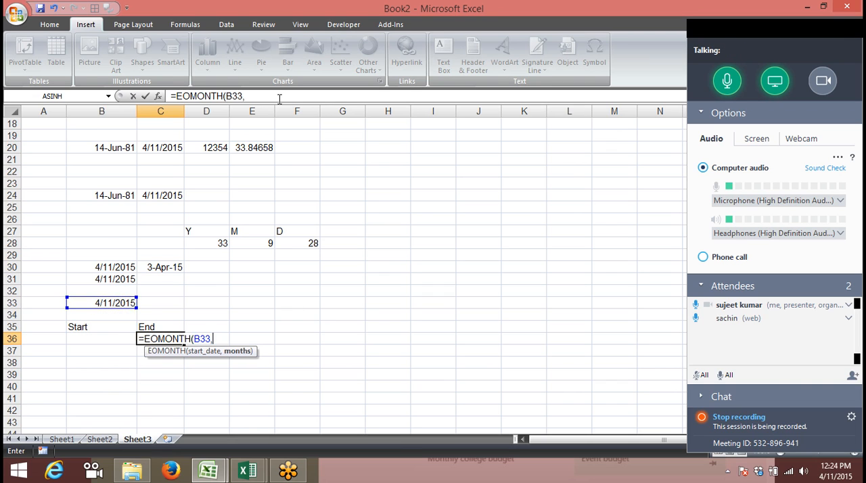
text(0)
key(Return)
key(Up)
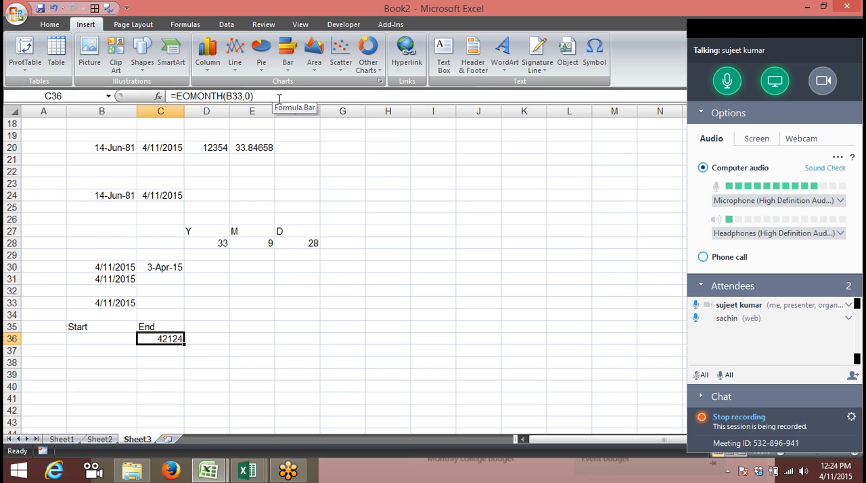
key(ctrl+shift+3)
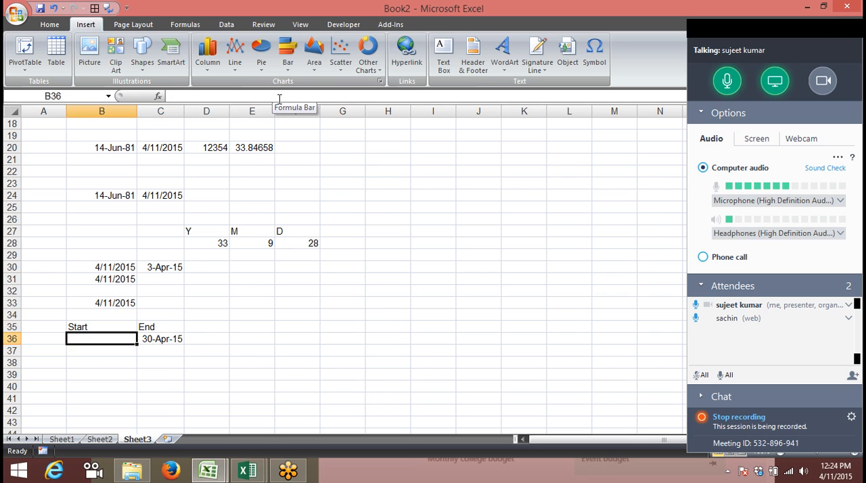
Calculate the previous month's end in B36 with =EOMONTH(B33,-1) and format it as a day-month-year date
key(Left)
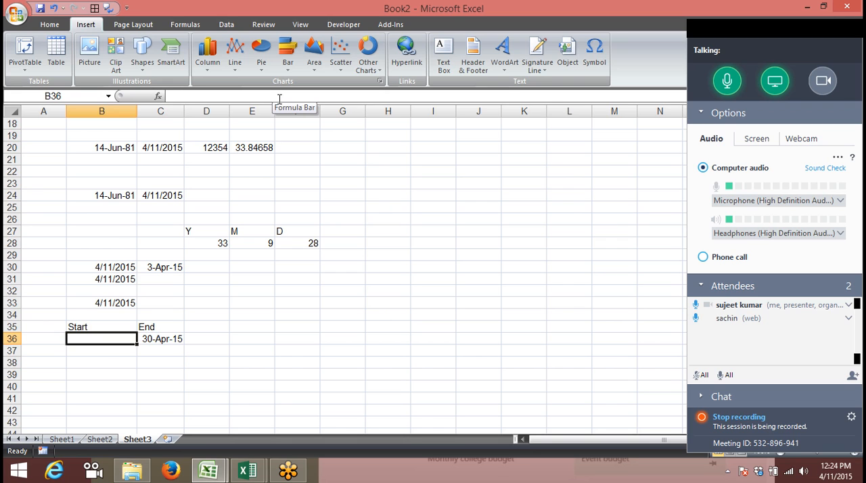
text(=eo)
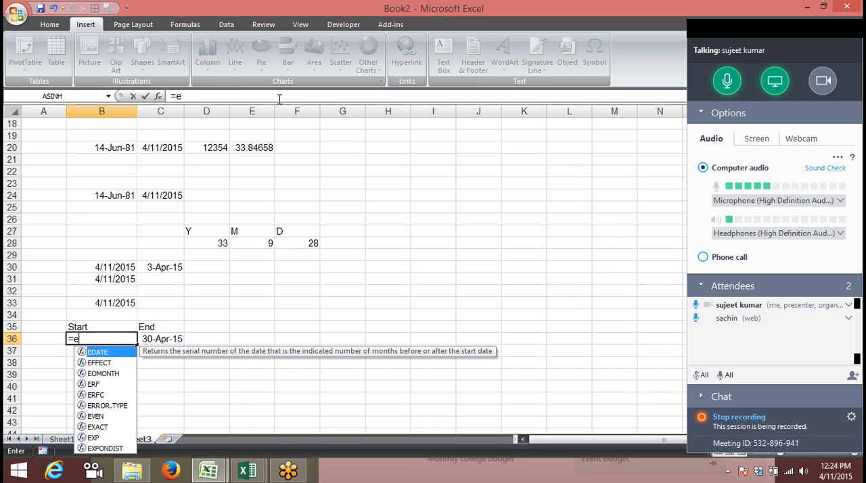
key(Tab)
key(Up)
key(Up)
key(Up)
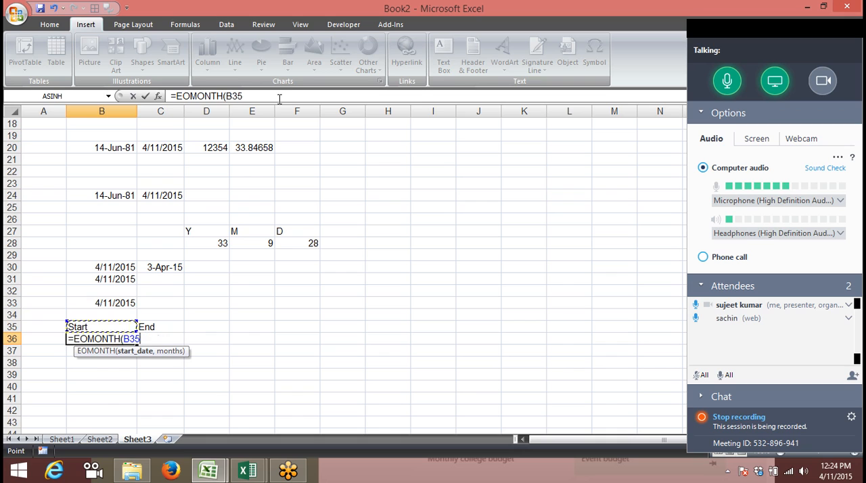
text(,0)
key(BackSpace)
text(-1))
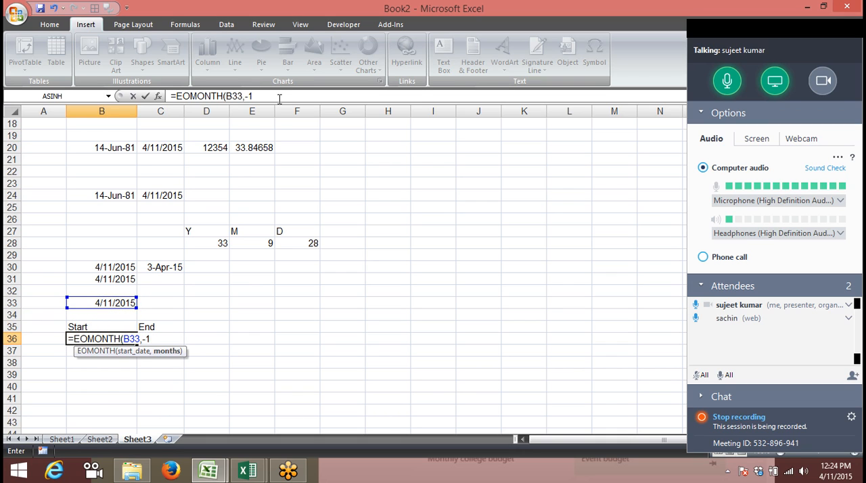
key(Return)
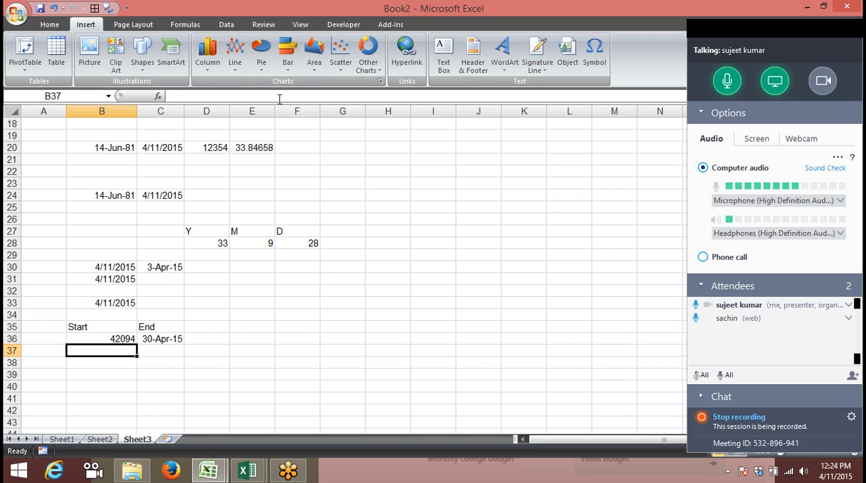
key(Up)
key(ctrl+shift+2)
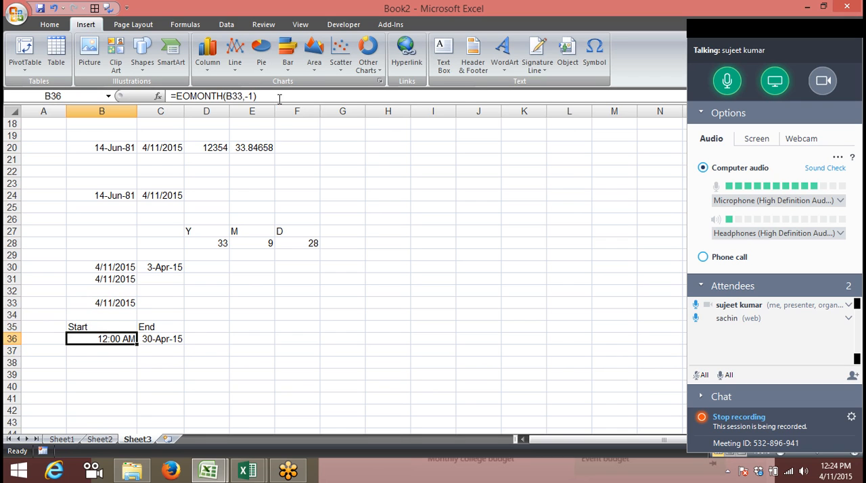
key(ctrl+shift+3)
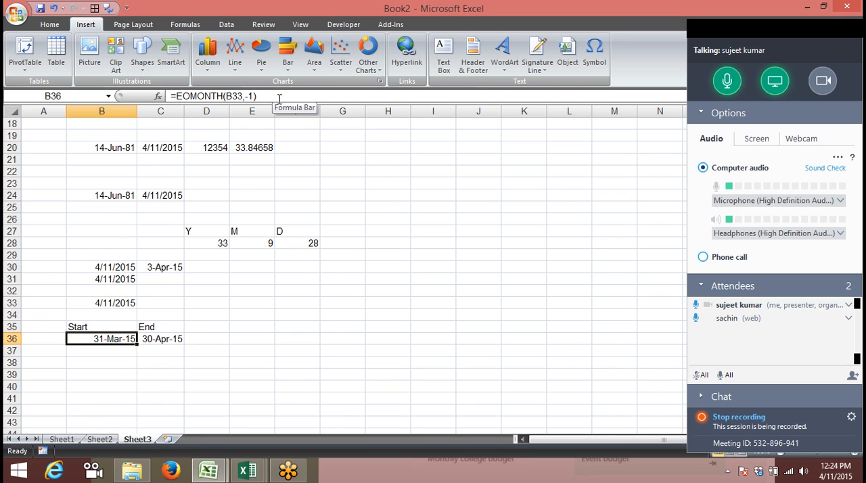
Add 1 to the EOMONTH formula in B36 to get the first day of the current month
click(325, 99)
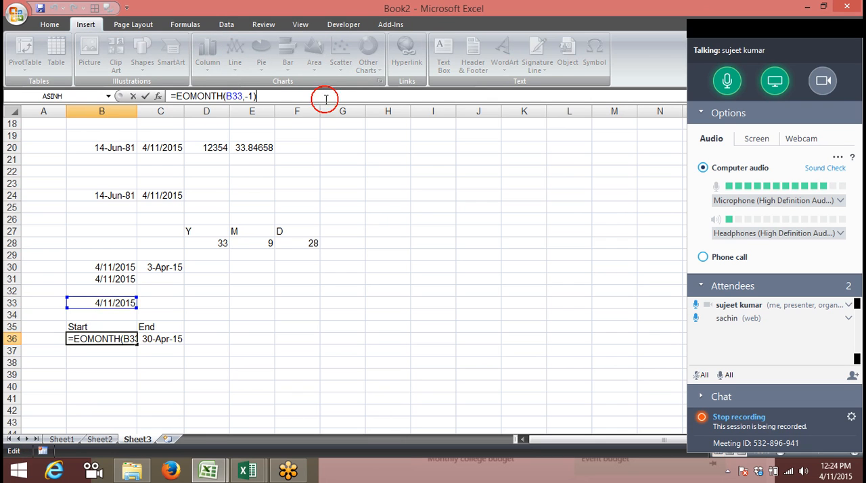
text(+1.)
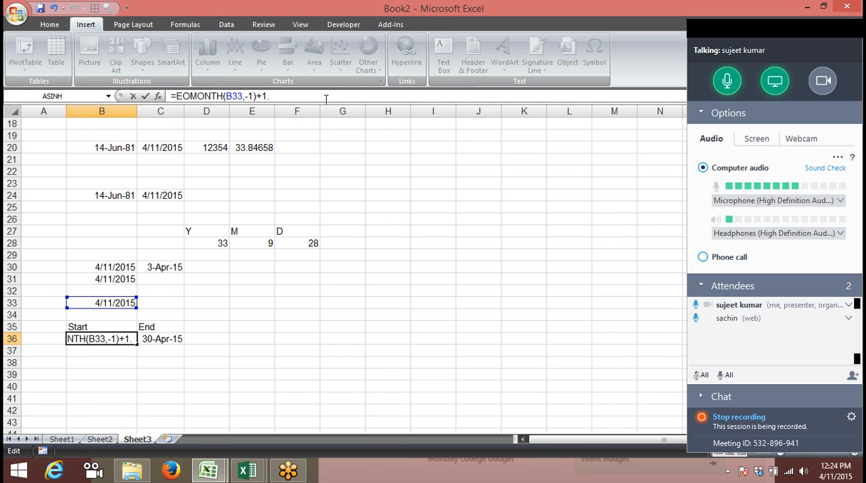
key(Return)
key(Up)
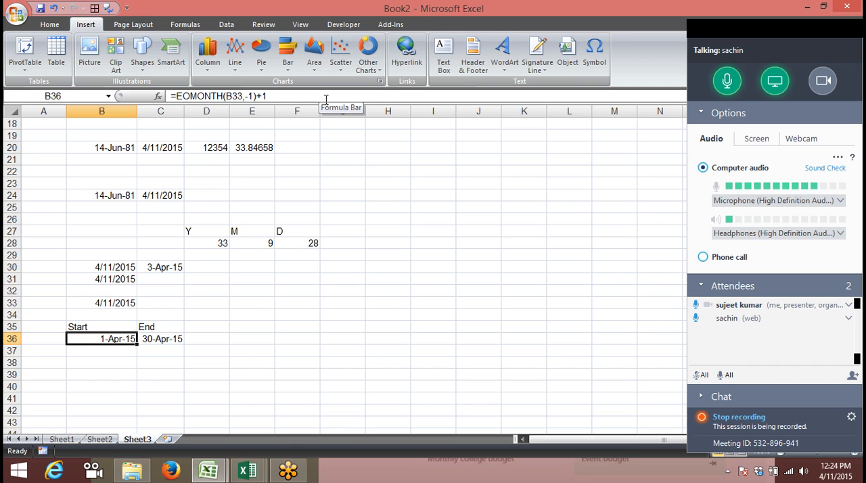
Enter the month name Jan in B38
key(Right)
key(Up)
key(Up)
key(Up)
key(Down)
key(Down)
key(Down)
key(Down)
key(Down)
key(Left)
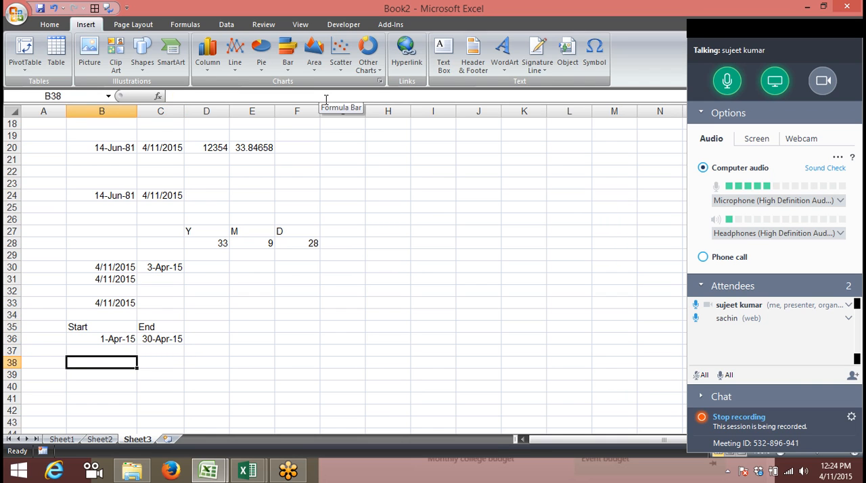
text(Jan)
key(Up)
key(Up)
key(Up)
Copy the Start and End headings from B35:C35 to B40:C40
key(shift+Right)
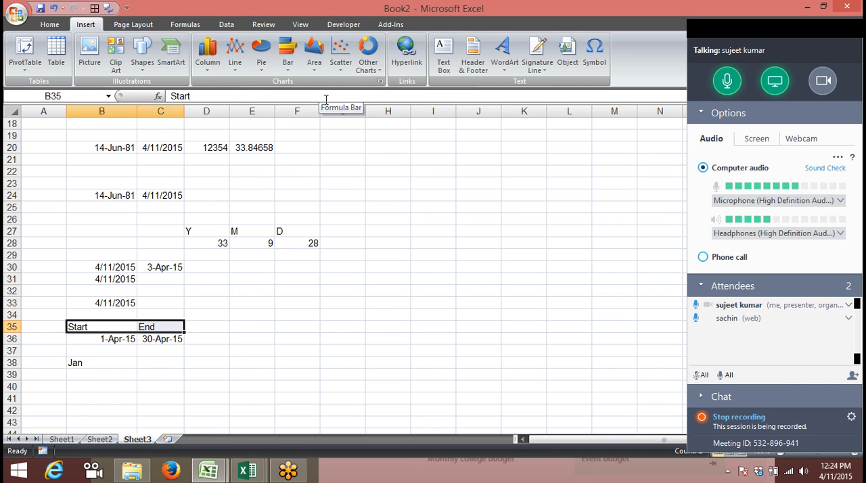
key(ctrl+c)
key(Down)
key(Down)
key(Down)
key(Down)
key(Down)
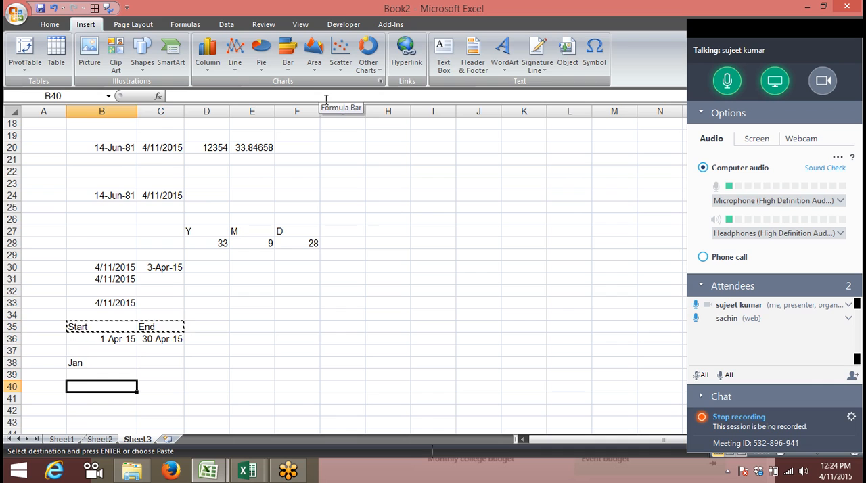
key(ctrl+v)
key(Down)
key(Down)
key(Down)
key(Escape)
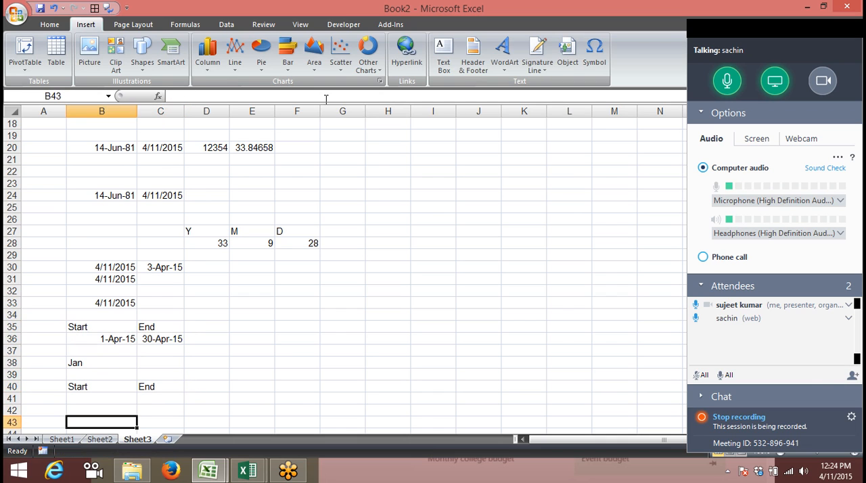
key(Down)
key(Up)
key(Up)
key(Up)
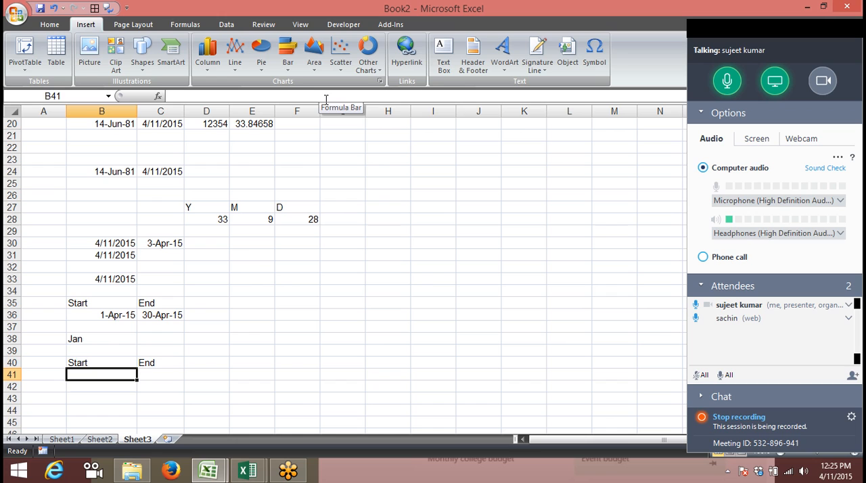
key(Up)
key(Up)
key(Up)
key(Right)
text(=")
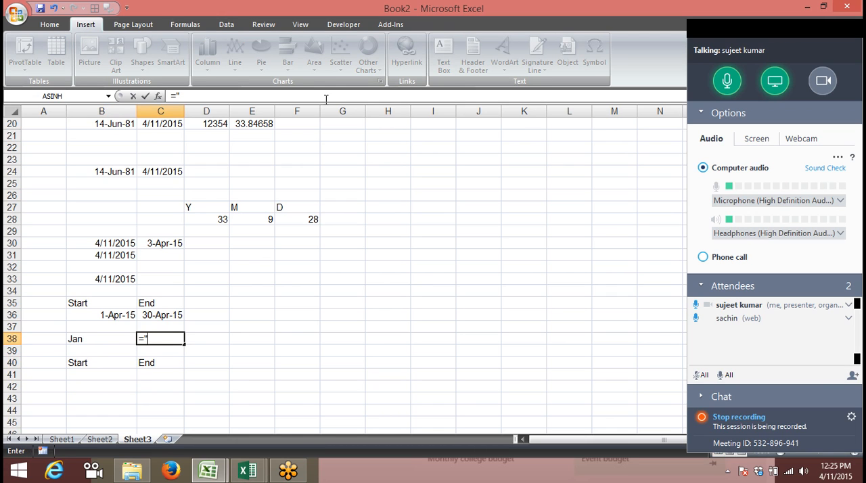
text(")
key(Escape)
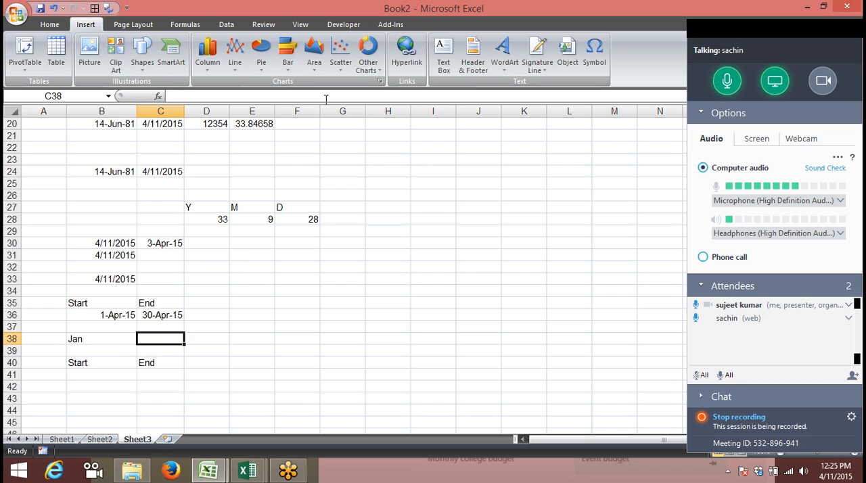
Enter a formula in B41 that joins "1-", the month name in B38 and -2015, accepting the proposed formula correction
key(Down)
key(Down)
key(Left)
key(Down)
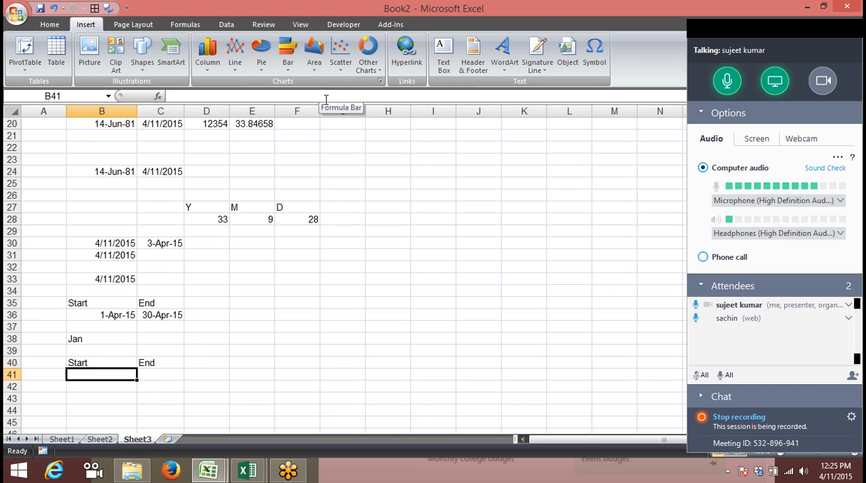
text(=")
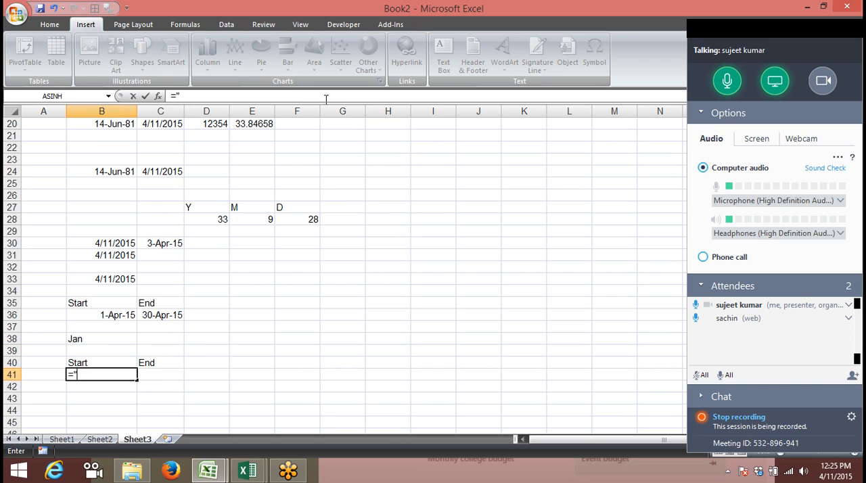
text(1-"&)
key(Up)
key(Up)
key(Up)
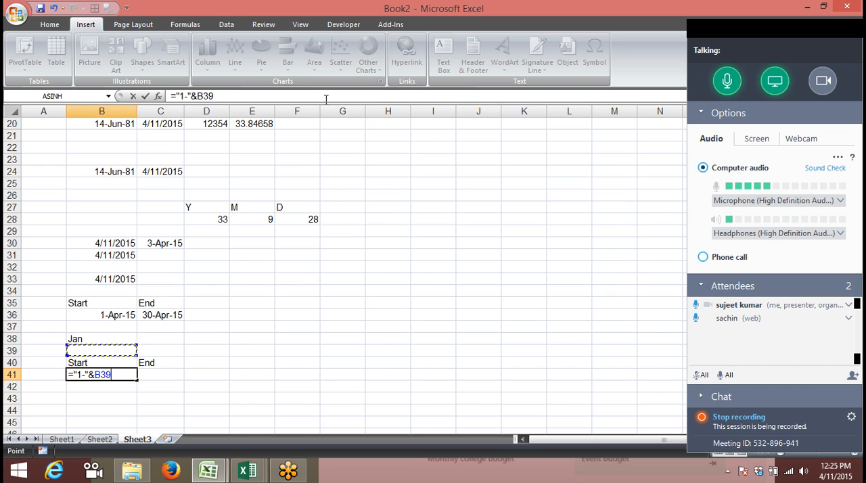
text(&)
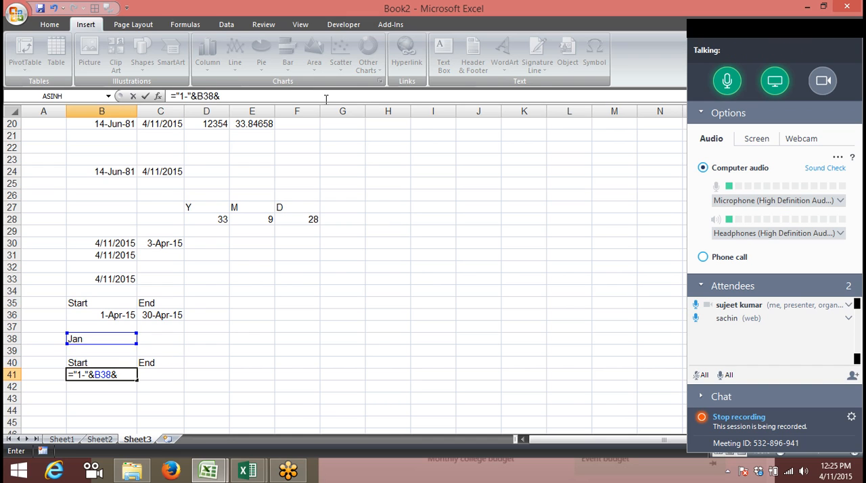
text("-2014)
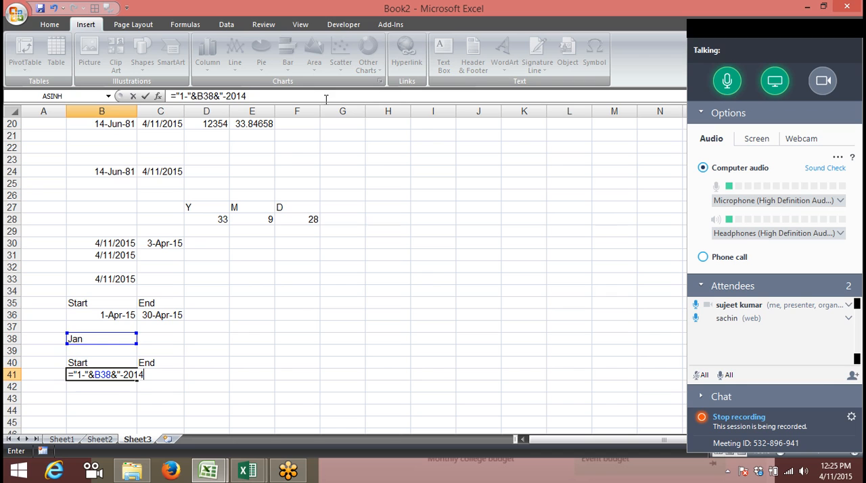
key(BackSpace)
text(5)
key(Return)
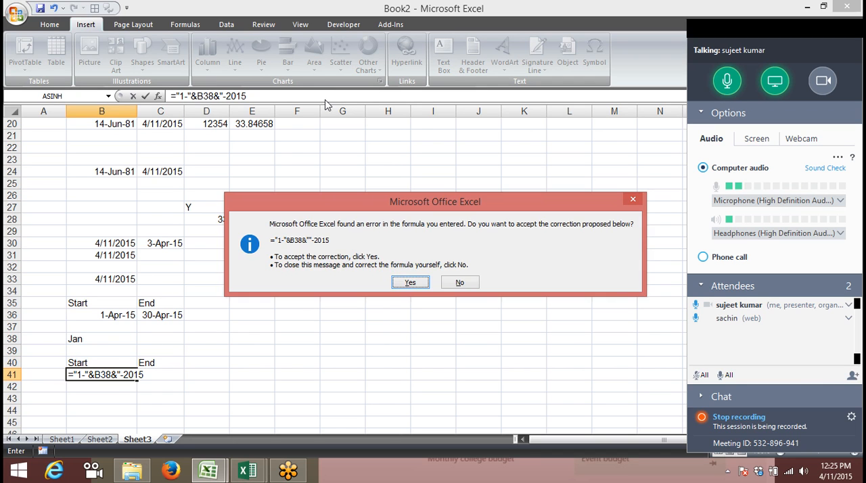
key(Return)
key(Down)
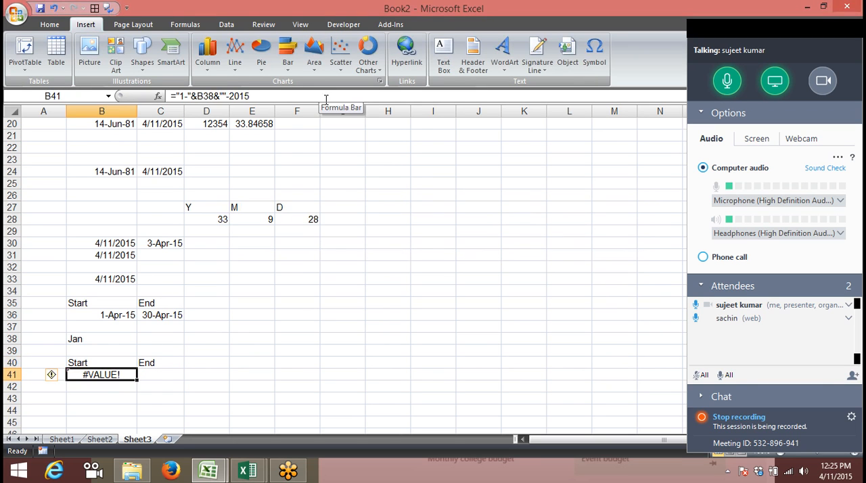
Correct the quotation marks in the B41 formula so it reads ="1-"&B38&"-2015"
click(313, 100)
click(312, 99)
text(")
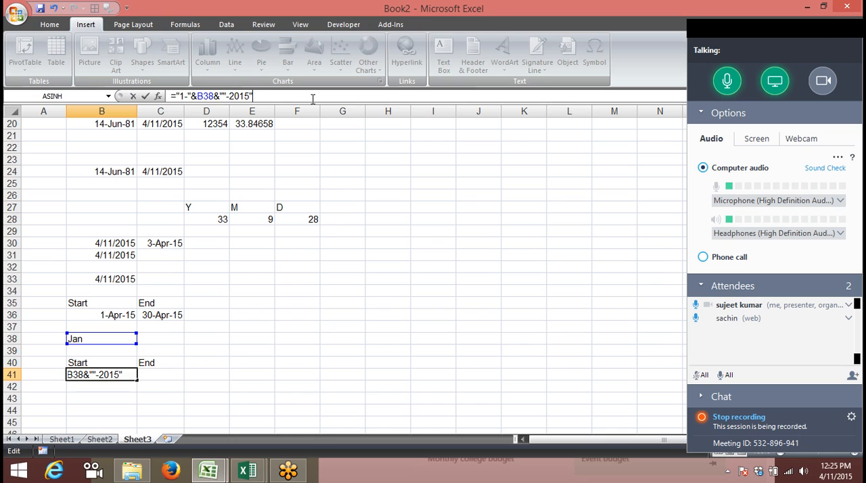
key(Left)
key(Left)
key(Left)
key(BackSpace)
key(Return)
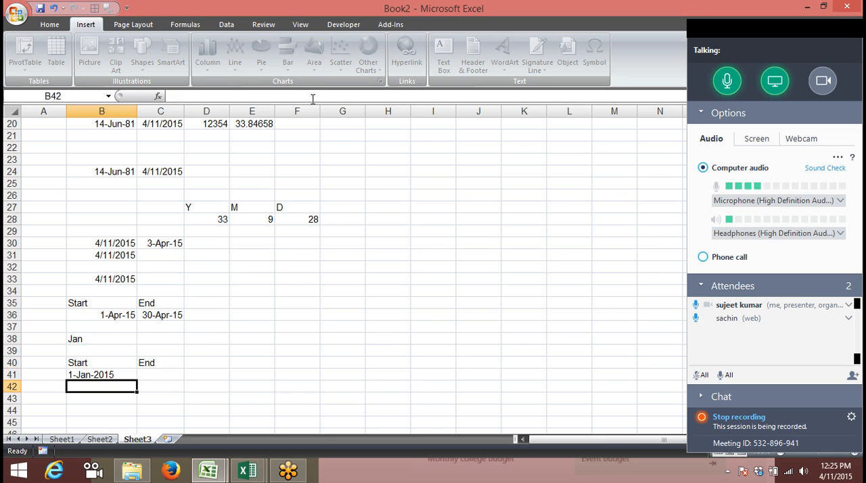
Try converting the text date in B41 to a serial number in B42 with DATEVALUE, and clear the trial cell
key(Up)
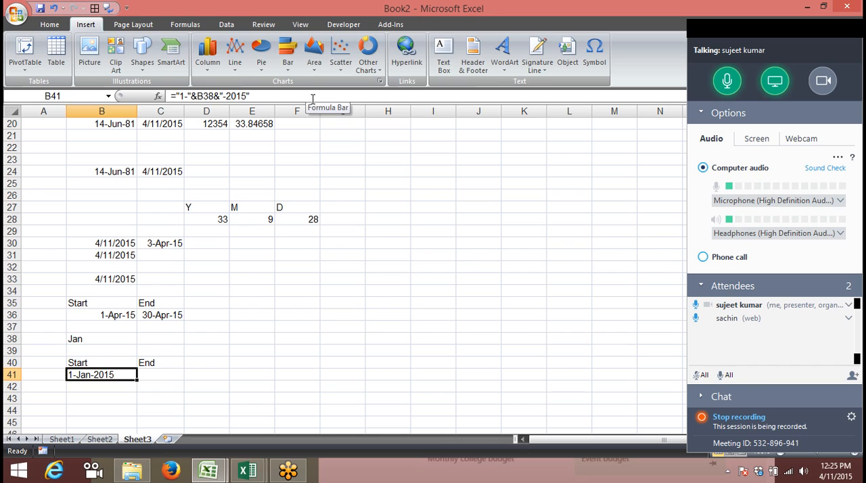
key(Down)
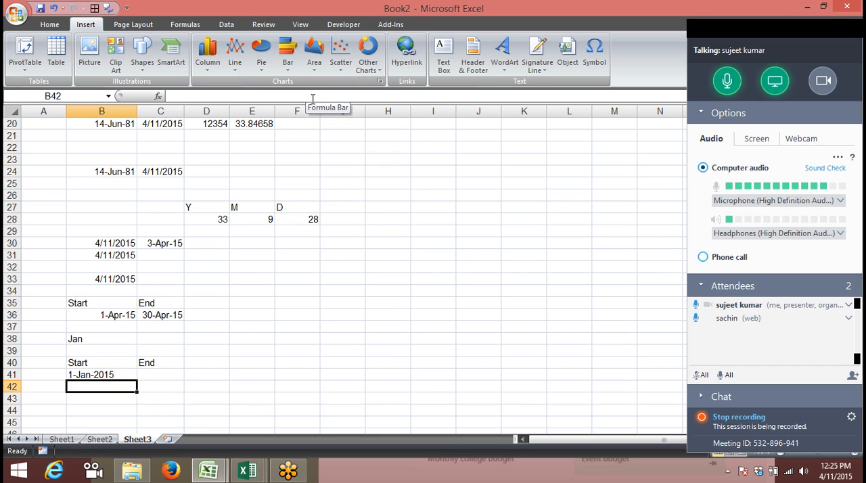
text(=d)
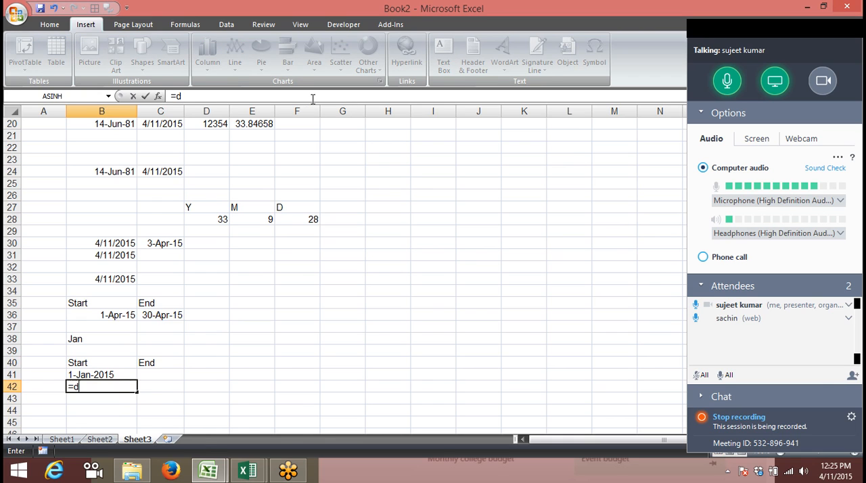
text(a)
key(Down)
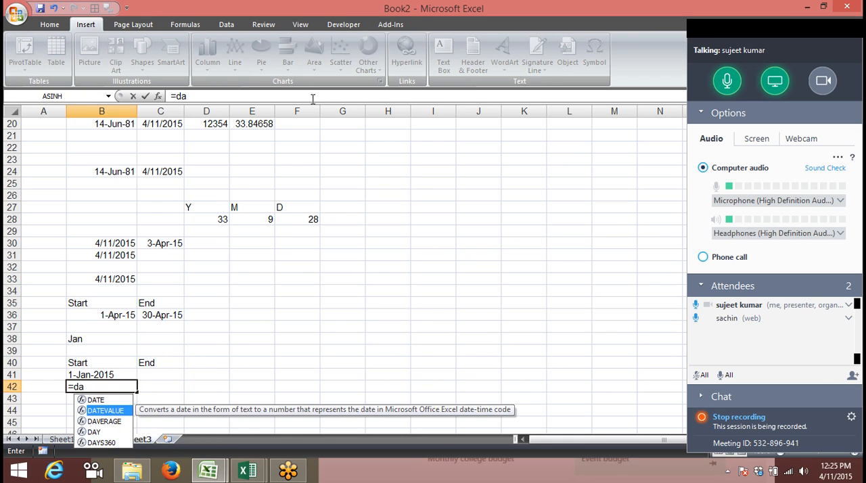
key(Tab)
key(Up)
key(Return)
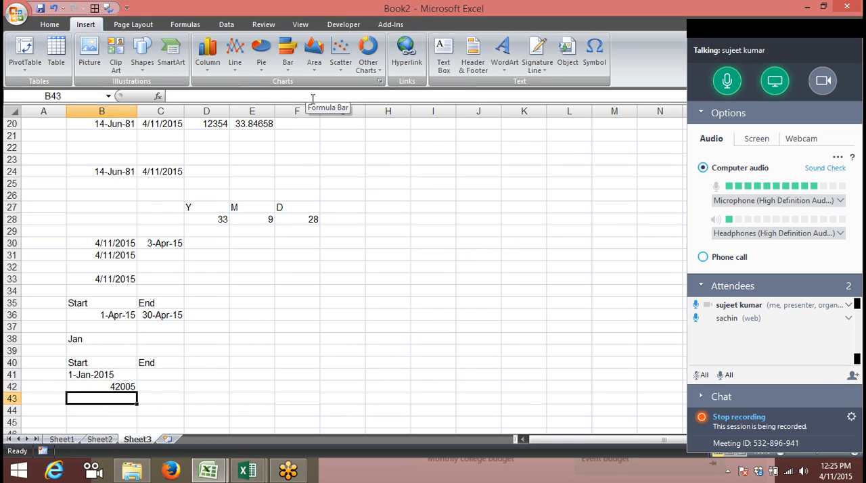
key(Up)
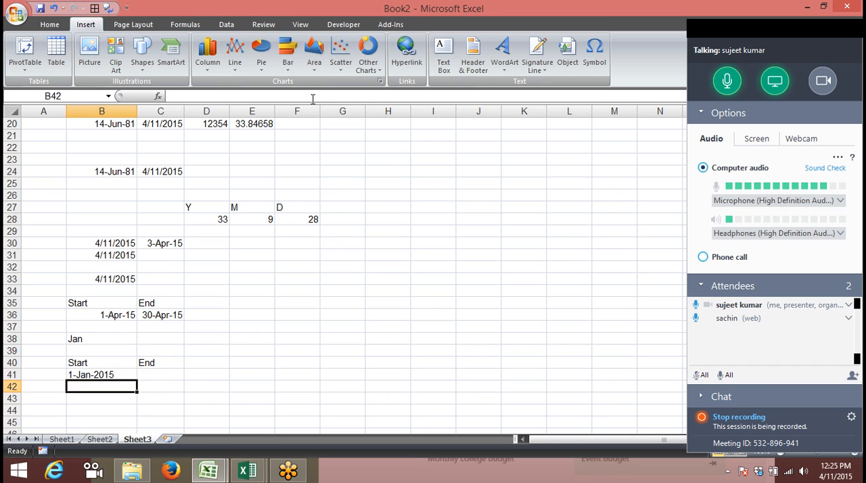
Wrap the B41 formula as =DATEVALUE("1-"&B38&"-2015") and format the cell as a day-month-year date
key(Up)
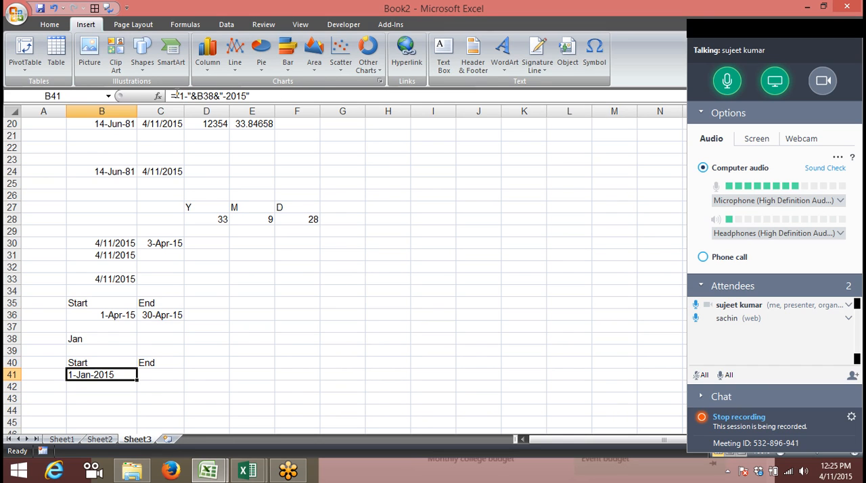
click(177, 96)
text(da)
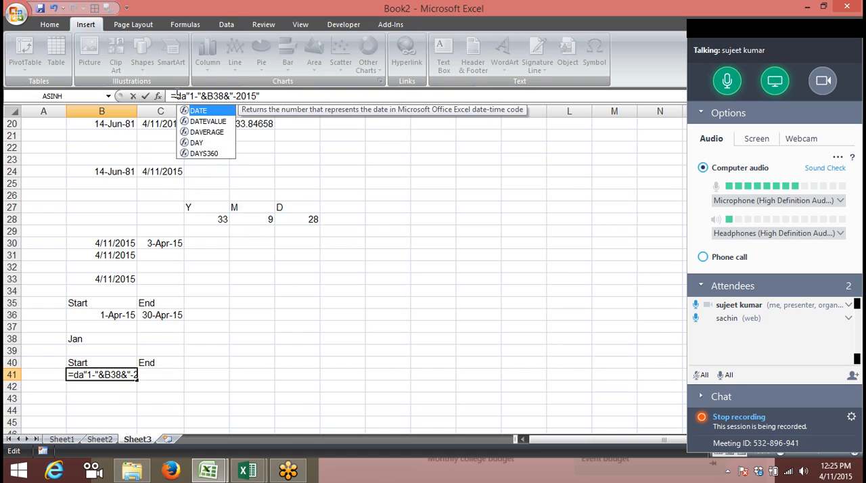
key(Down)
key(Tab)
key(Return)
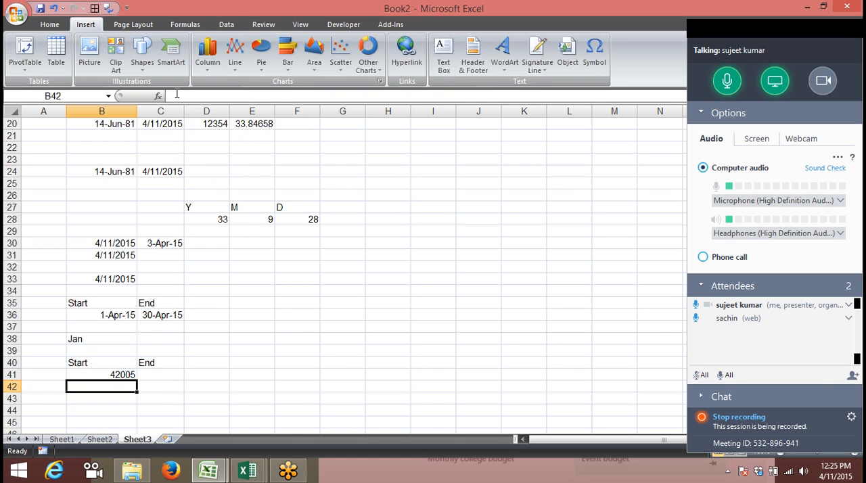
key(Up)
key(ctrl+shift+3)
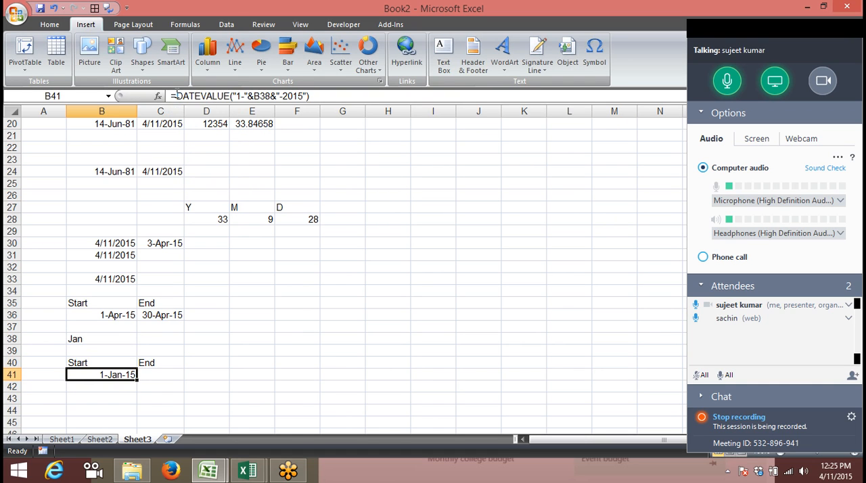
Calculate the month's end date in C41 with =EOMONTH(B41,0) and format it as a day-month-year date
key(Right)
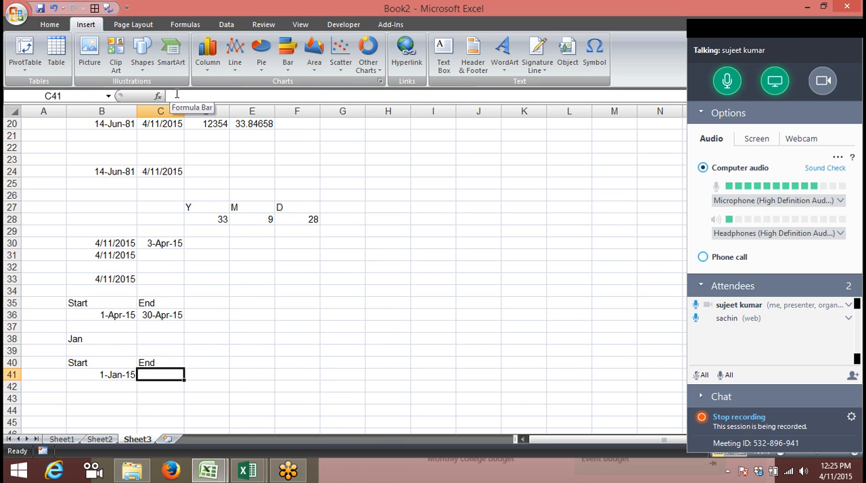
text(=eo)
key(Tab)
key(Left)
text(,0)
key(Return)
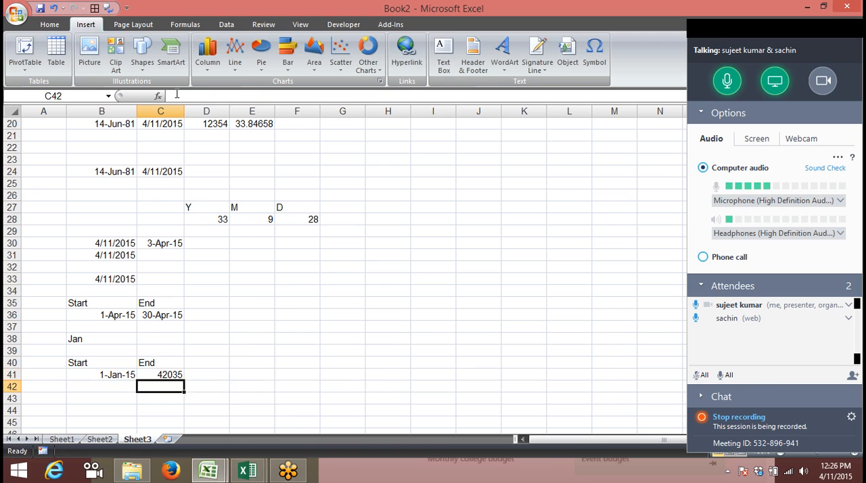
key(Up)
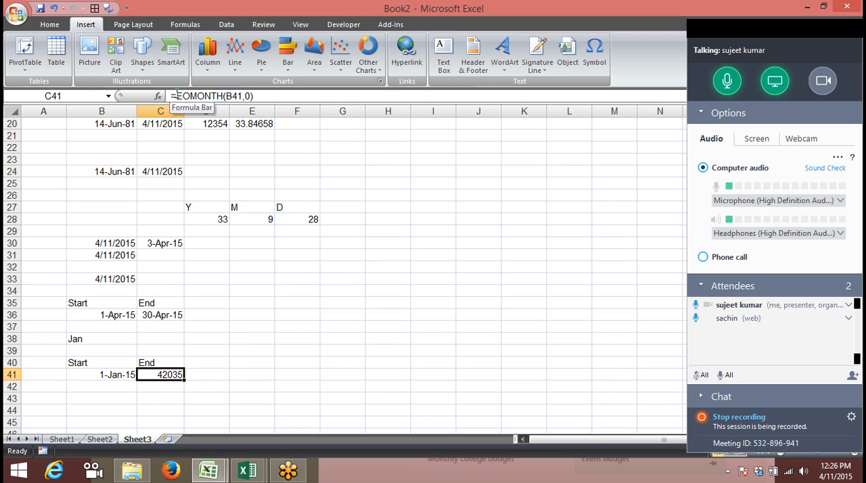
key(ctrl+shift+3)
Change the month name in B38 to Feb
key(Up)
key(Up)
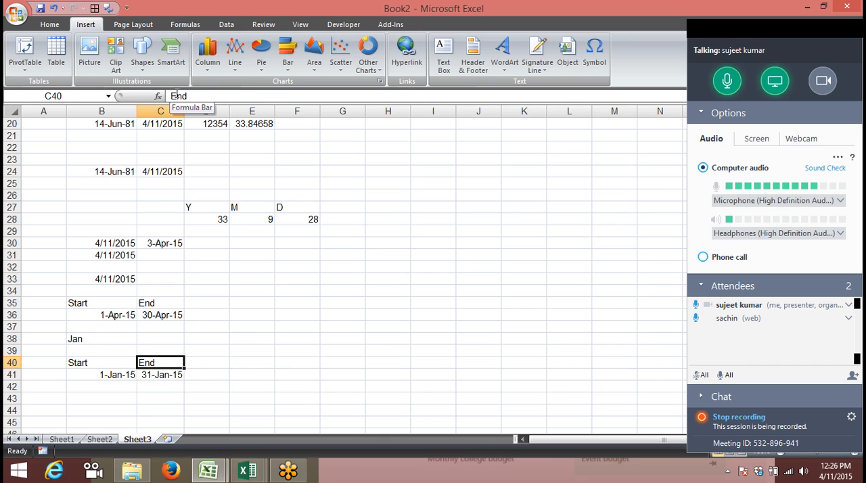
key(Left)
key(Up)
text(Fa)
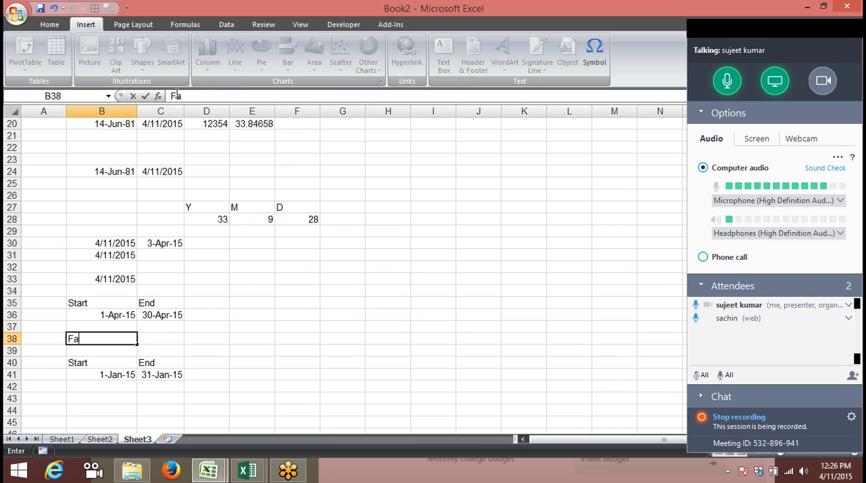
text(b)
key(Return)
key(Up)
text(Feb)
key(Return)
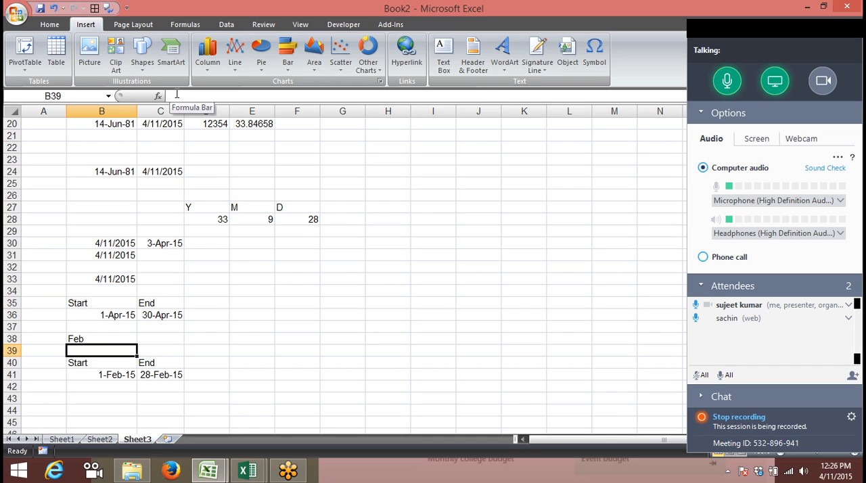
Enter the date 1/1 in B45 and today's date, 4/11/2015, in C45
key(Down)
key(Down)
key(Down)
key(Down)
key(Down)
key(Down)
key(Down)
key(Down)
key(Down)
key(Down)
key(Down)
key(Down)
key(Down)
key(Down)
key(Down)
key(Down)
key(Down)
key(Down)
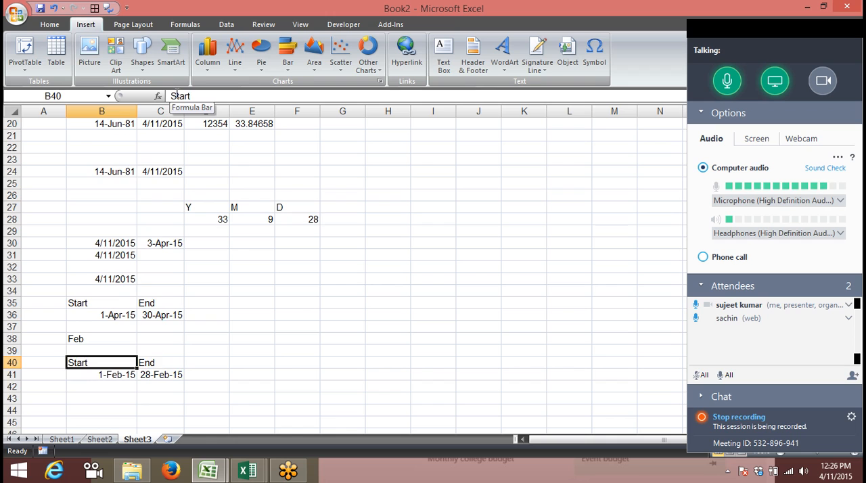
key(Up)
key(Up)
key(Up)
key(Up)
key(Up)
key(Up)
key(Up)
key(Up)
key(Up)
key(Up)
key(Up)
key(Up)
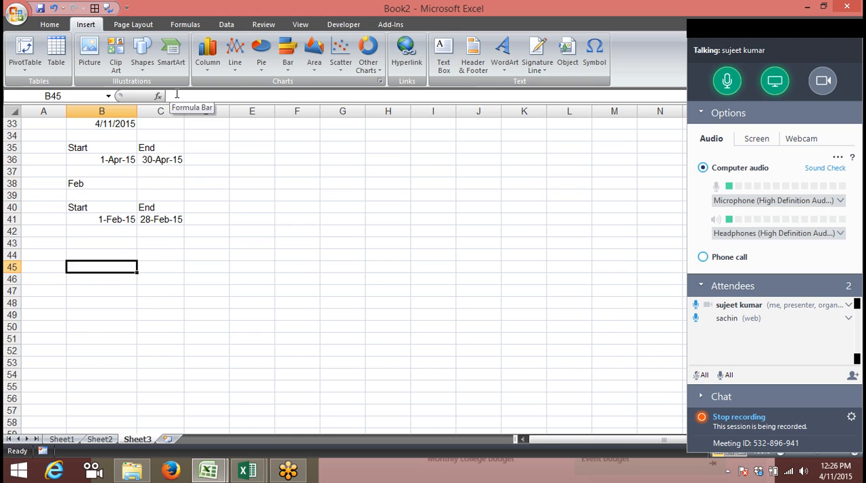
text(1/1)
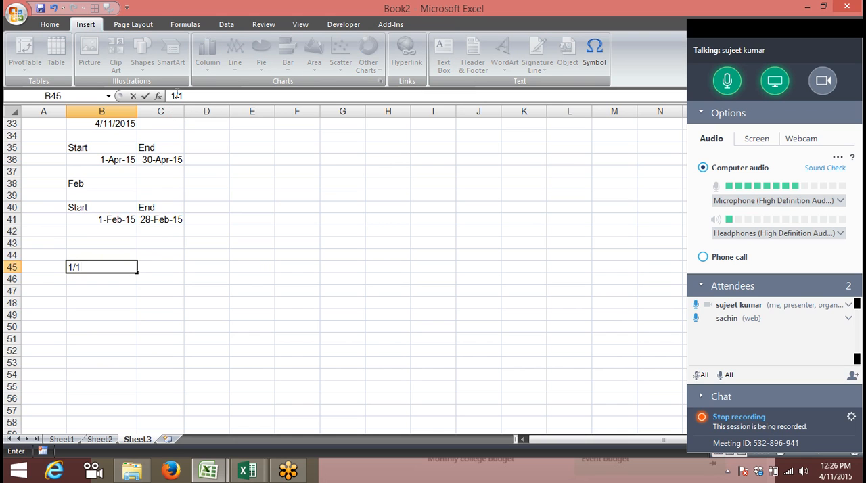
key(Tab)
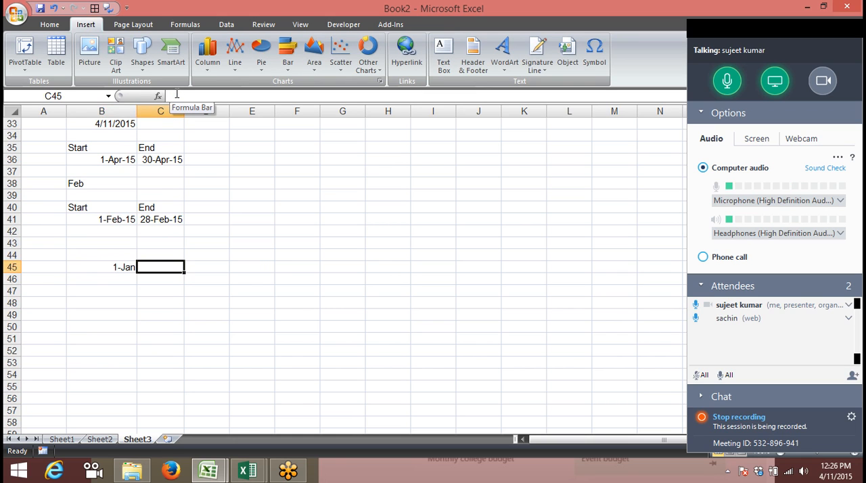
key(ctrl+semicolon)
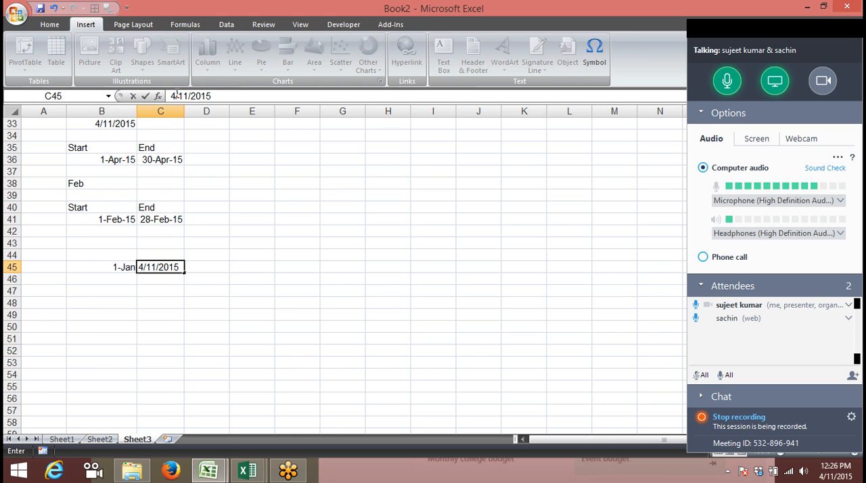
key(Return)
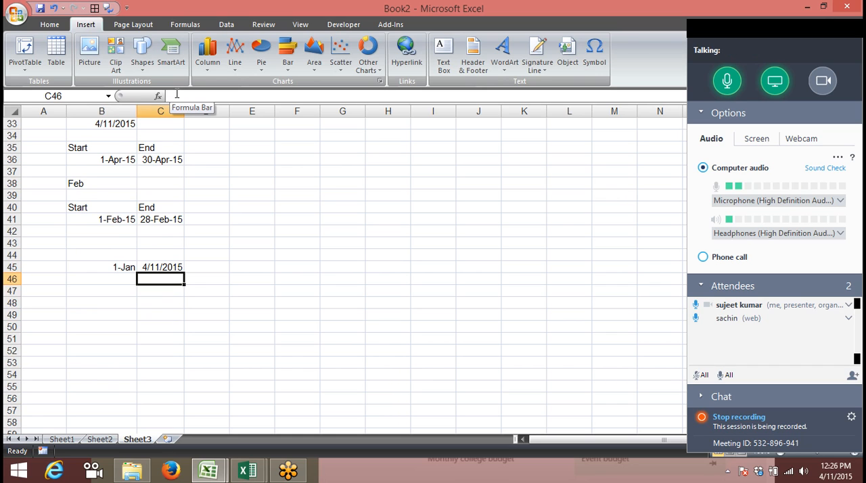
Calculate the fraction of the year between the dates in B45 and C45 with =YEARFRAC(B45,C45) in D45
key(Up)
key(Right)
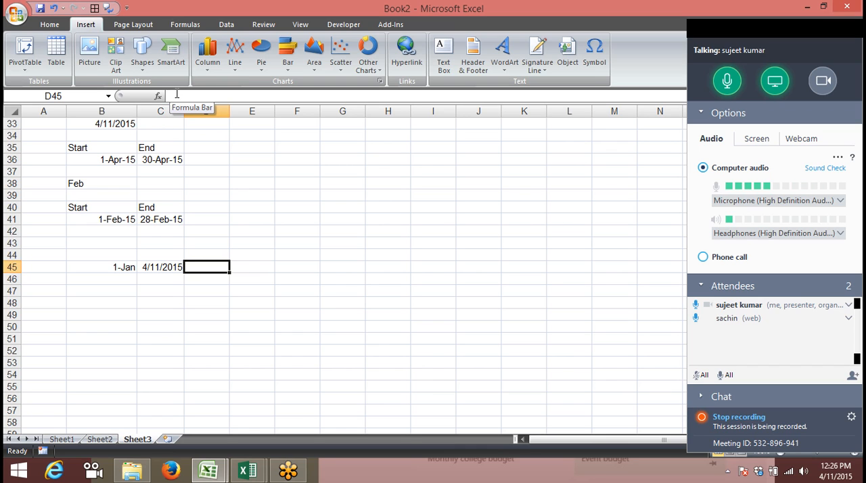
text(=)
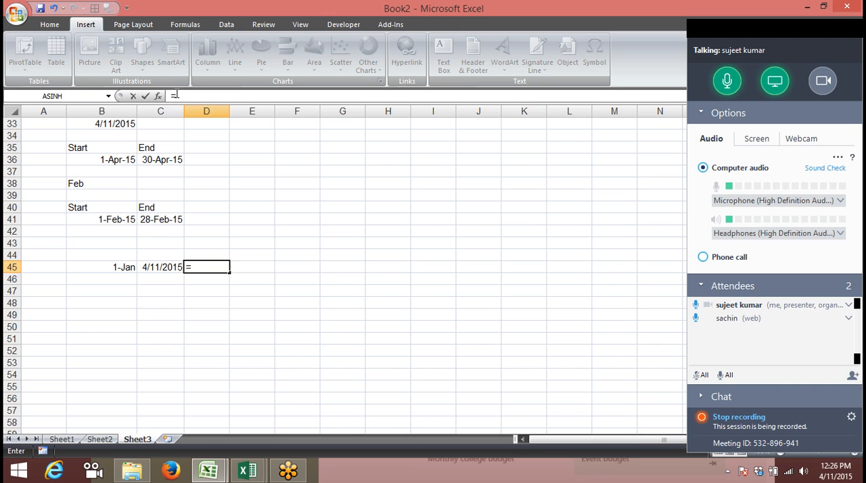
text(ye)
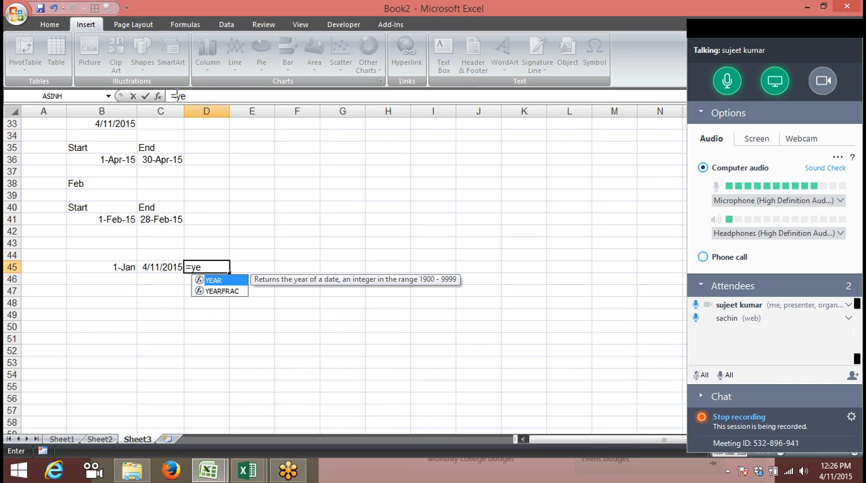
key(Down)
key(Tab)
key(Left)
key(Left)
text(,)
key(Left)
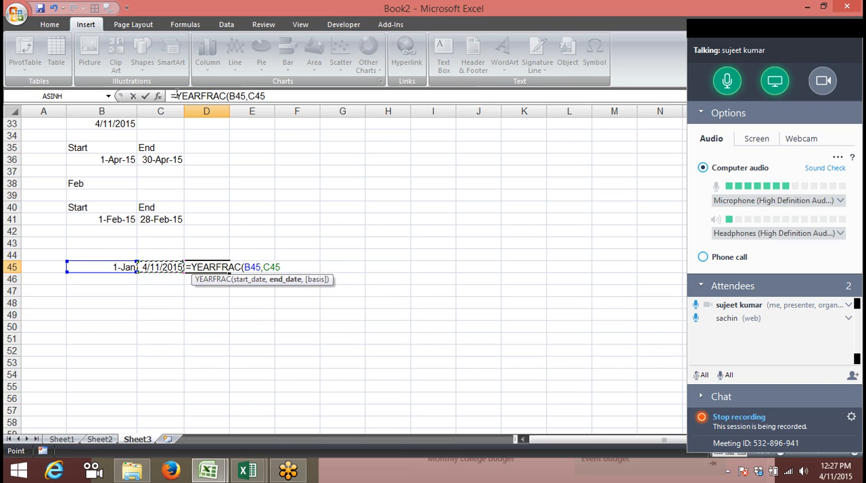
key(Return)
Format the year fraction in D45 as a percentage
key(Up)
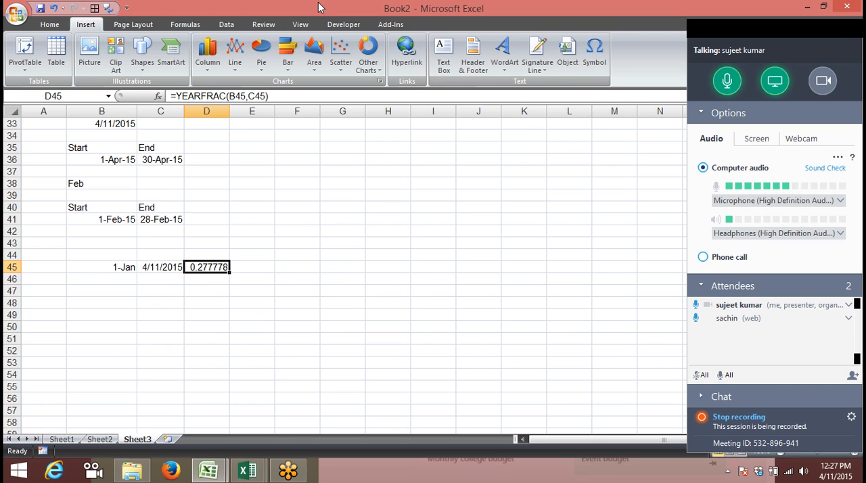
click(48, 25)
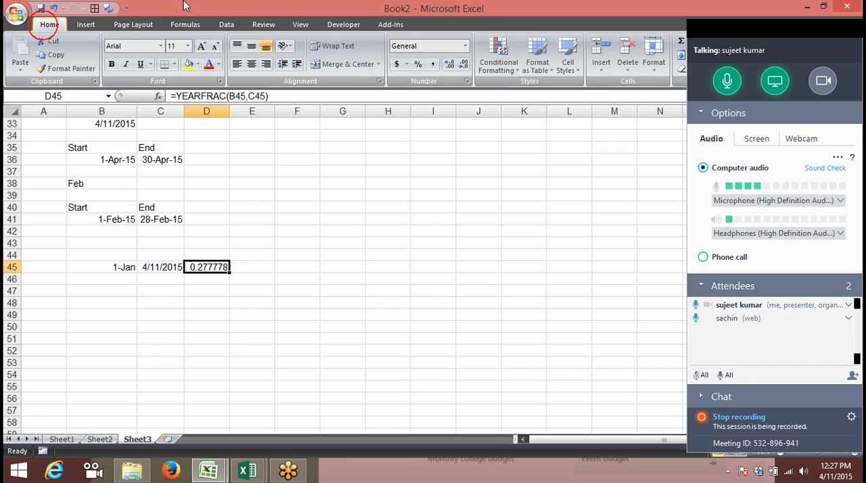
click(420, 66)
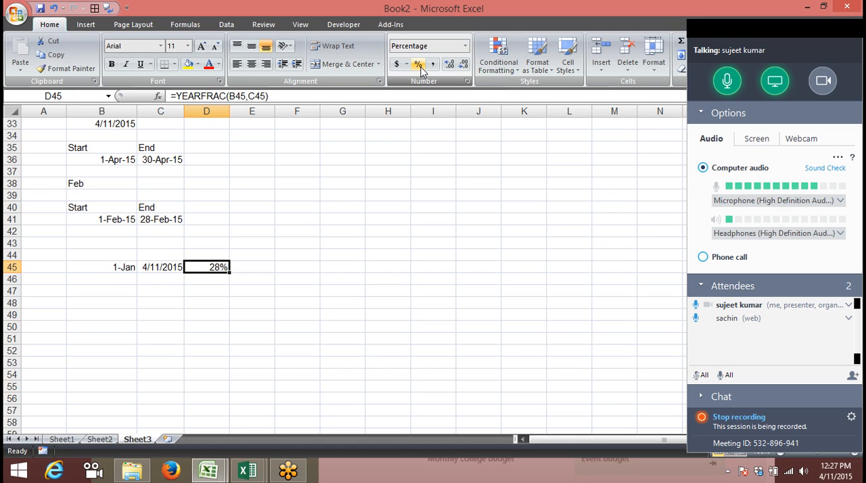
Insert the current time, 12:27 PM, as a fixed value in A52
key(Down)
key(Down)
key(Down)
key(Down)
key(Down)
key(Down)
key(Down)
key(Down)
key(Down)
key(Down)
key(Down)
key(Down)
key(Down)
key(Down)
key(Down)
key(Down)
key(Down)
key(Down)
key(Down)
key(Down)
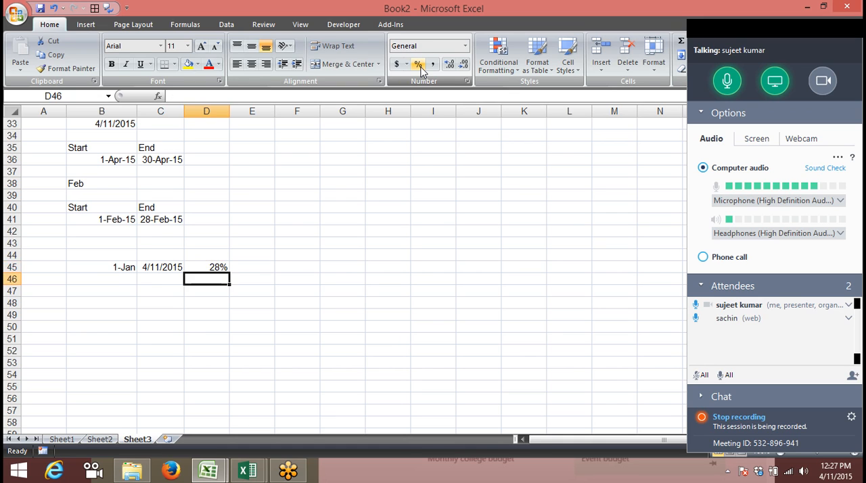
key(Up)
key(Up)
key(Up)
key(Up)
key(Up)
key(Up)
key(Up)
key(Up)
key(Up)
key(Up)
key(Up)
key(Up)
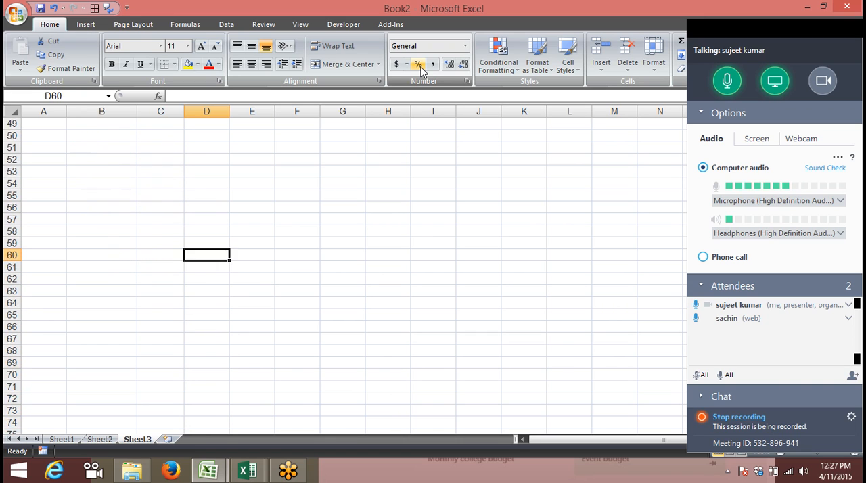
key(Left)
key(Left)
key(Left)
key(Up)
key(Up)
key(Up)
key(Up)
key(Up)
key(Up)
key(Up)
key(Up)
key(Up)
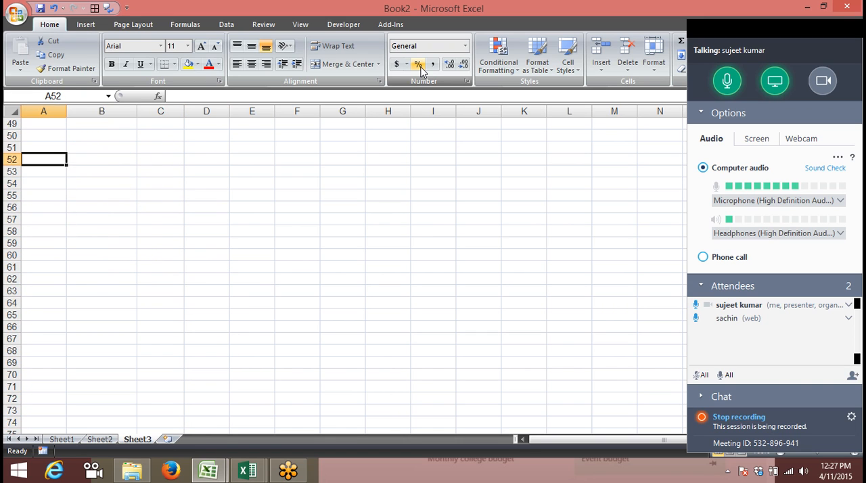
key(ctrl+shift+semicolon)
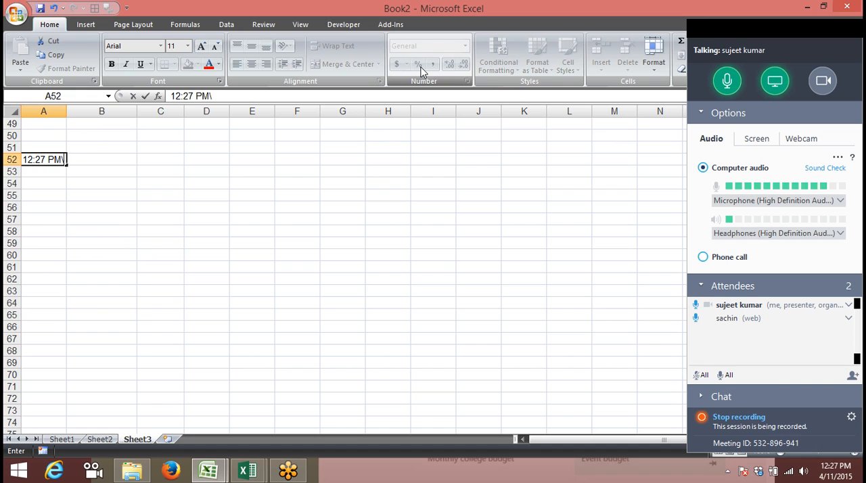
key(Return)
Enter the headings H, M and S in B51, C51 and D51
key(Up)
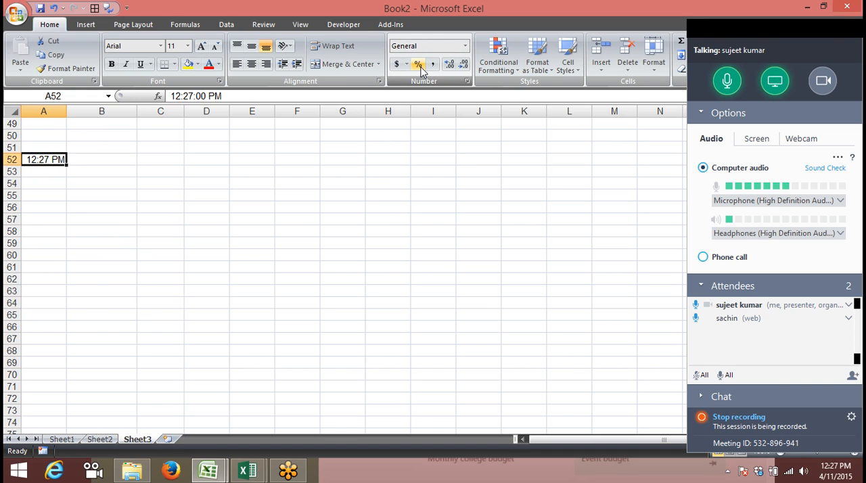
key(Right)
key(Up)
text(H)
key(Tab)
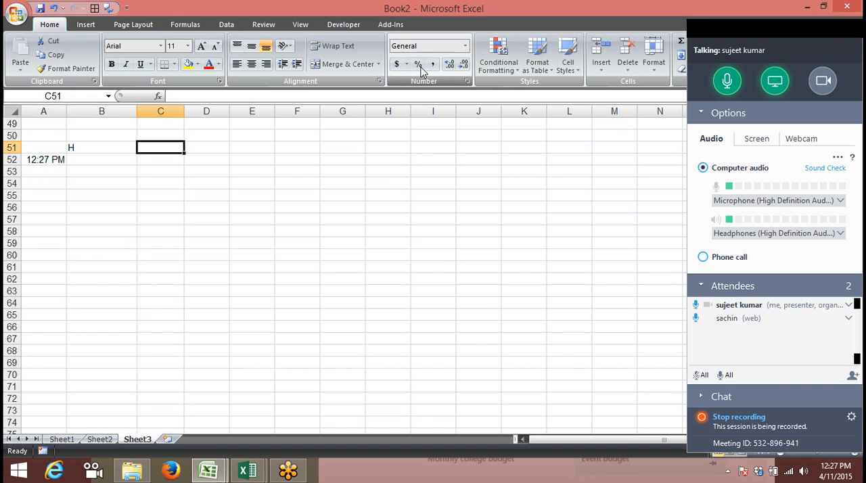
text(M)
key(Tab)
text(S)
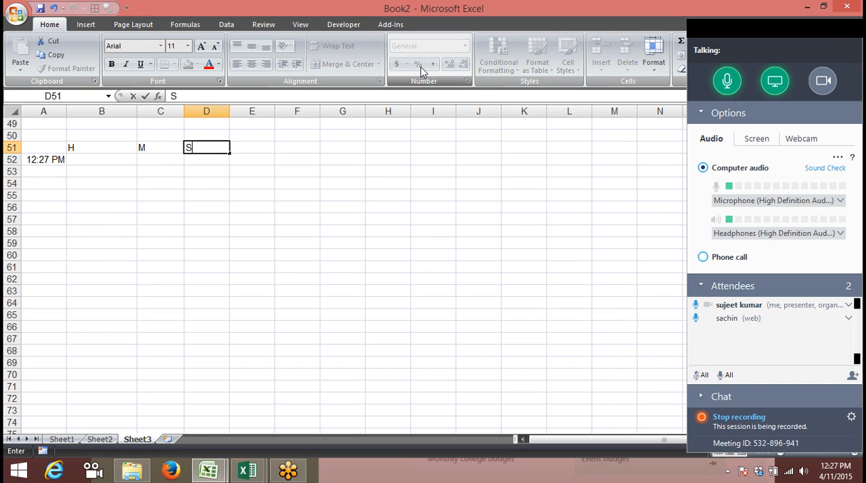
key(Left)
Review the month start and end formulas in B36 and C36 along with the other date calculations on the sheet
key(Up)
key(Up)
key(Up)
key(Up)
key(Up)
key(Up)
key(Up)
key(Up)
key(Up)
key(Up)
key(Up)
key(Up)
key(Up)
key(Up)
key(Up)
key(Up)
key(Up)
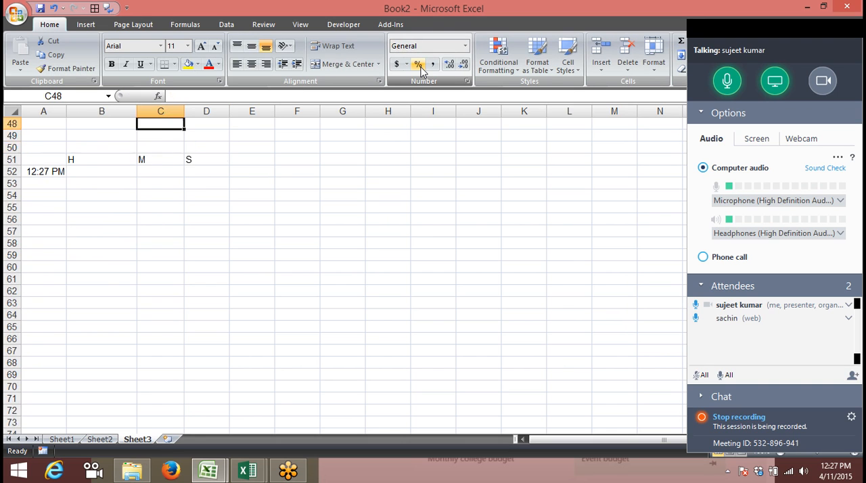
key(Down)
key(Down)
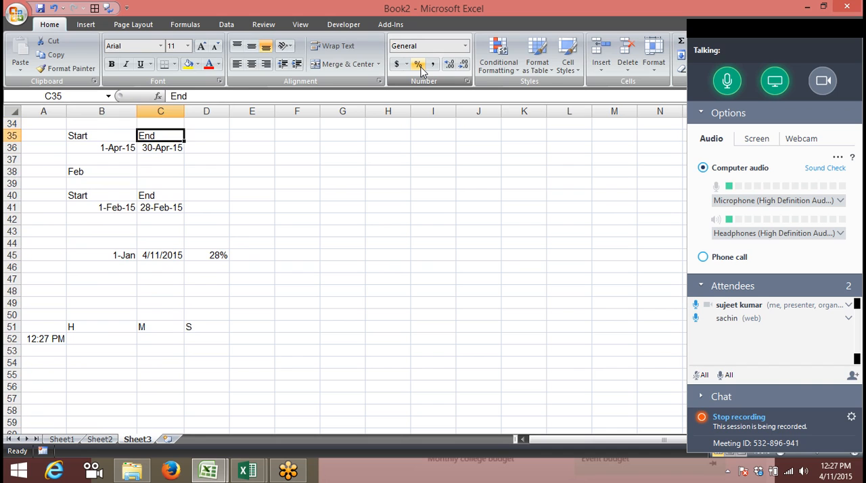
key(Left)
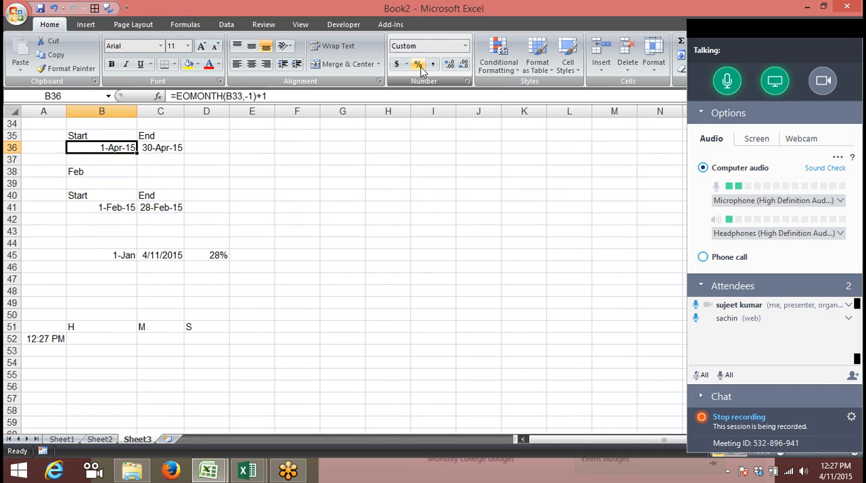
key(Up)
key(Up)
key(Up)
key(Up)
key(Up)
key(Up)
key(Up)
key(Up)
key(Up)
key(Up)
key(Up)
key(Down)
key(Down)
key(Down)
key(Down)
key(Down)
key(Down)
key(Down)
key(Down)
key(Down)
key(Down)
key(Down)
key(Down)
key(Down)
key(Up)
key(Up)
key(Right)
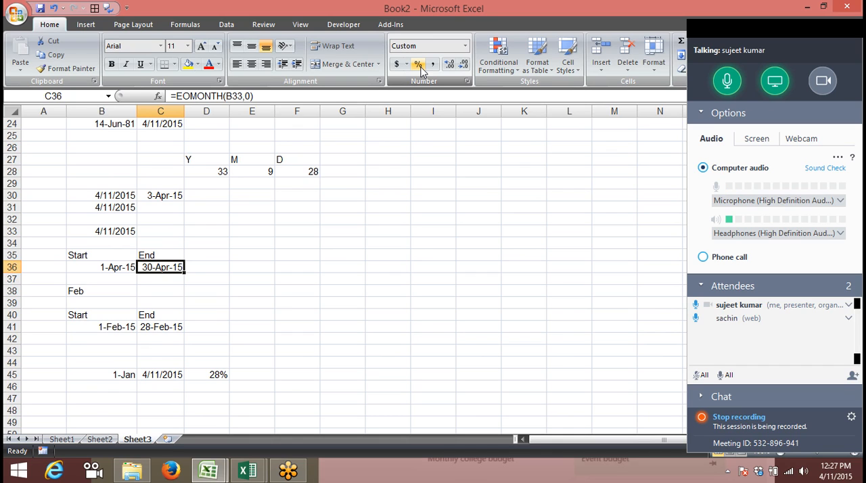
key(Down)
key(Down)
key(Down)
key(Down)
key(Down)
key(Down)
key(Down)
key(Down)
key(Down)
key(Down)
key(Down)
key(Down)
key(Down)
key(Down)
key(Down)
key(Down)
key(Down)
key(Down)
key(Down)
key(Down)
key(Up)
key(Up)
key(Up)
key(Up)
key(Up)
key(Up)
key(Up)
key(Up)
Extract the hour from the time in A52 with the HOUR function in B52
key(Left)
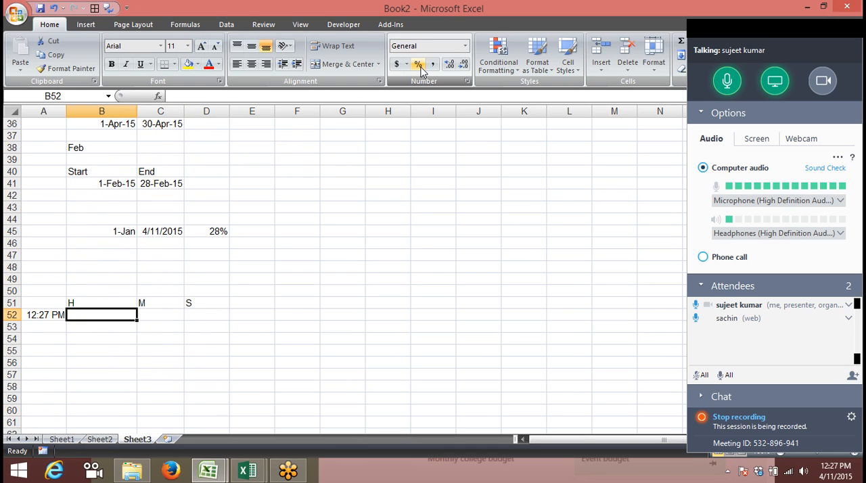
text(=ho)
key(Tab)
text(A52)
key(Return)
Extract the minutes from the time in A52 with the MINUTE function in C52
key(Up)
key(Right)
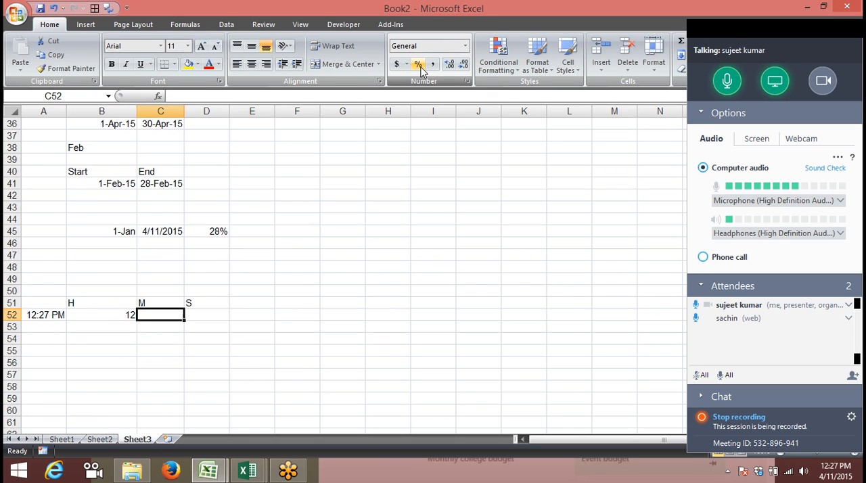
text(=mo)
key(BackSpace)
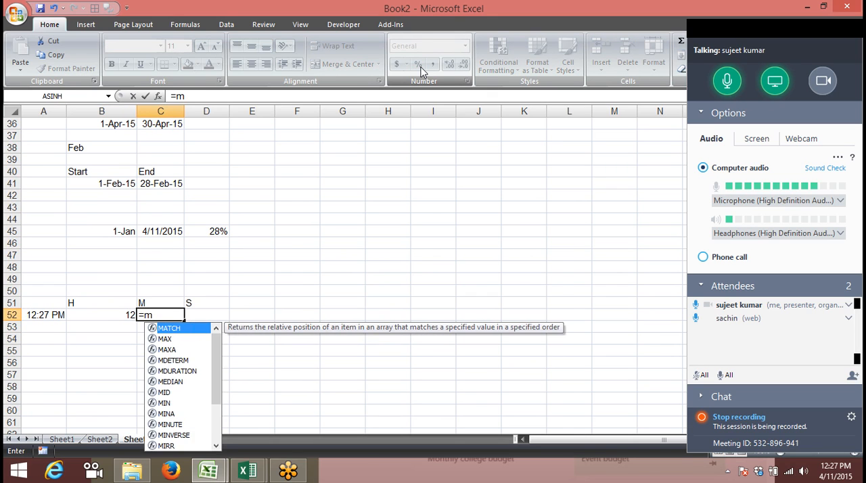
text(inu)
key(Tab)
key(Left)
key(Left)
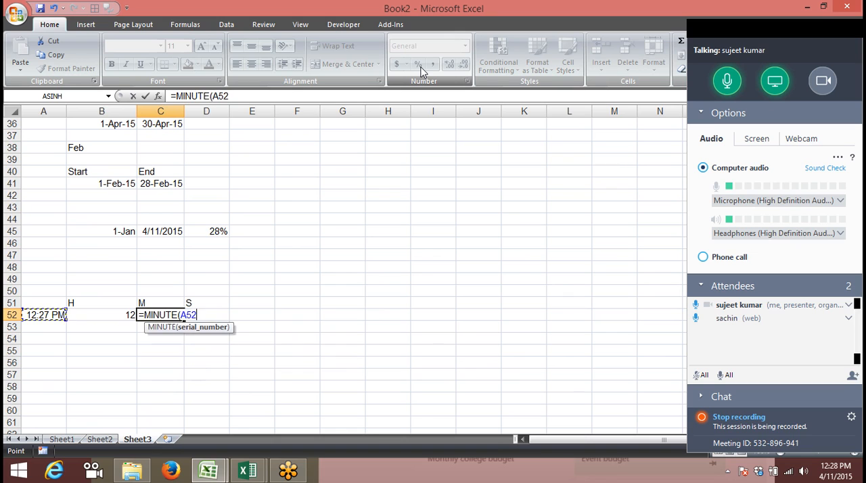
key(Return)
key(Right)
text(0)
key(Up)
key(Down)
key(Delete)
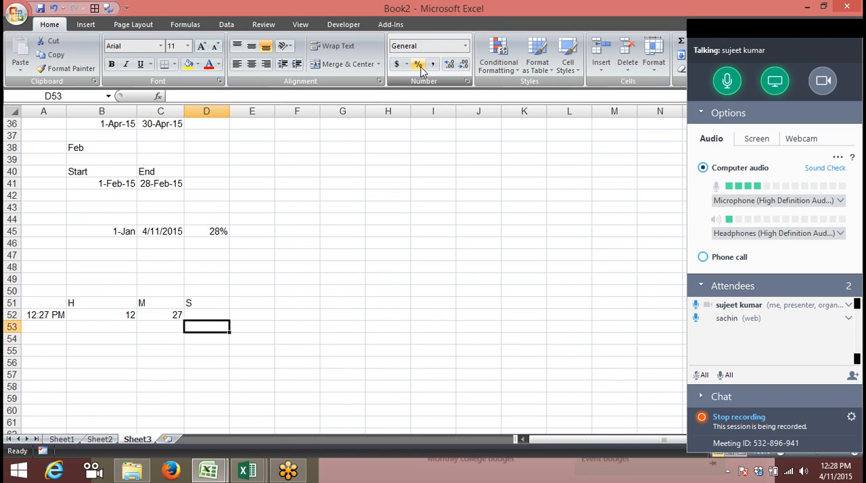
Extract the seconds from the time in A52 with the SECOND function in D52
key(Up)
text(=se)
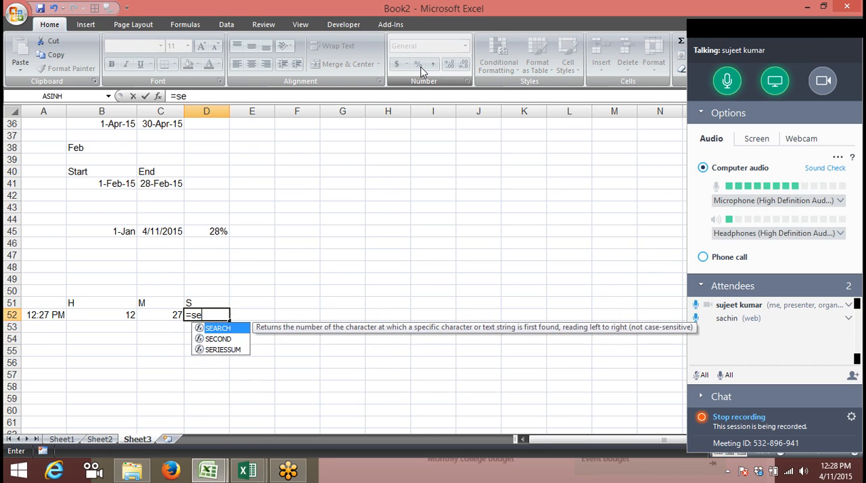
key(Down)
key(Tab)
key(Left)
key(Left)
key(Left)
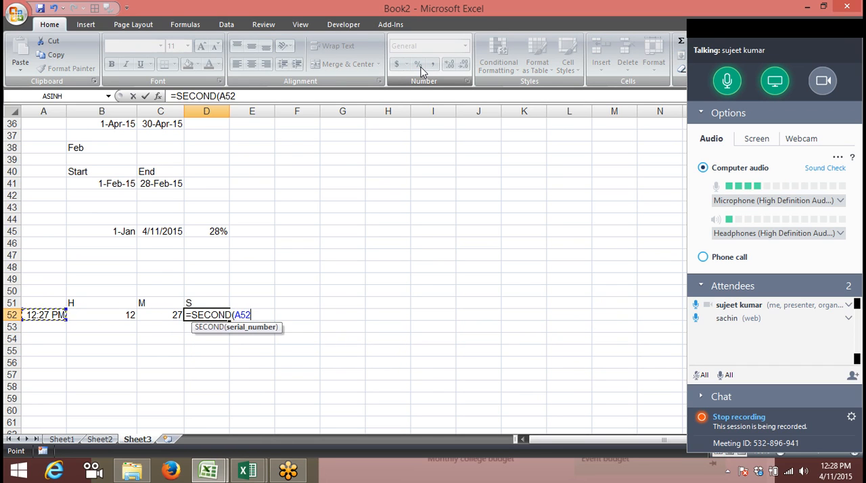
key(Return)
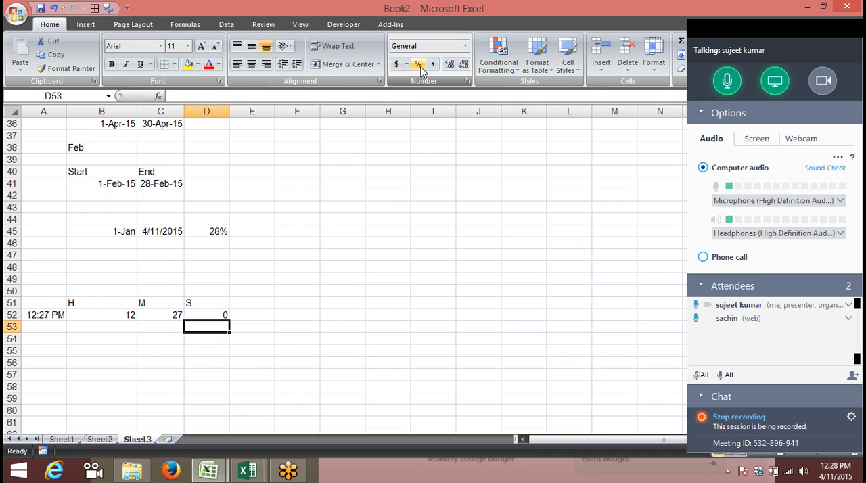
key(Right)
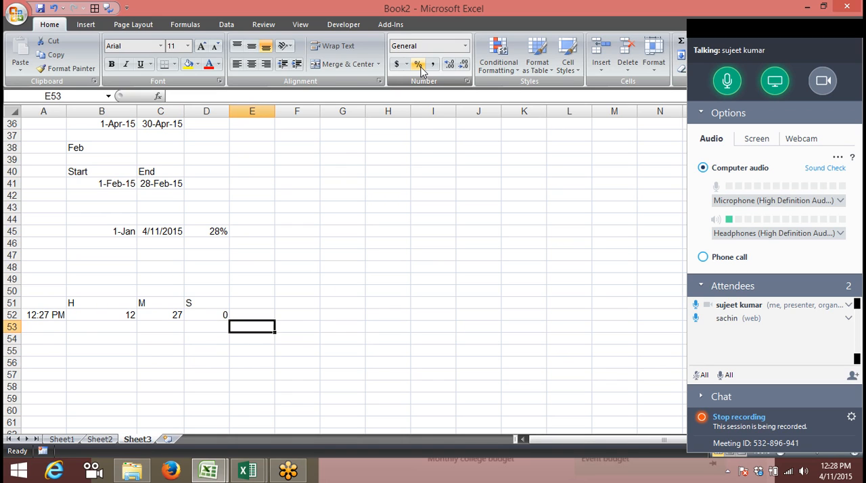
key(Up)
Try to combine the hour, minute and second values in E52 with =HOUR(B52,C52,D52
text(=j)
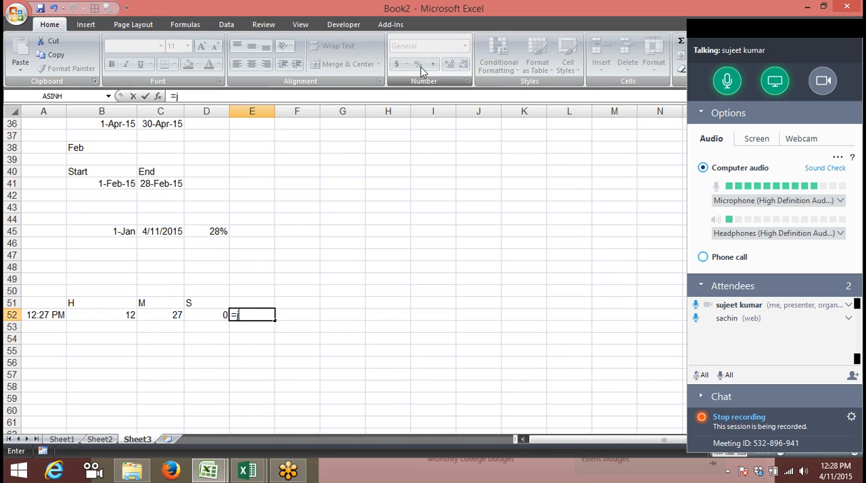
text(ho)
key(Tab)
key(Left)
key(Left)
key(Left)
text(,)
key(Left)
key(Left)
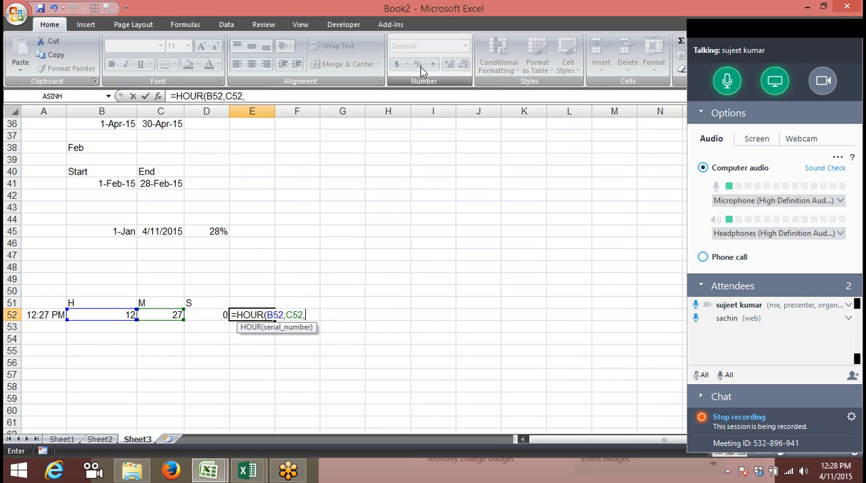
text(,)
key(Left)
key(Return)
key(Return)
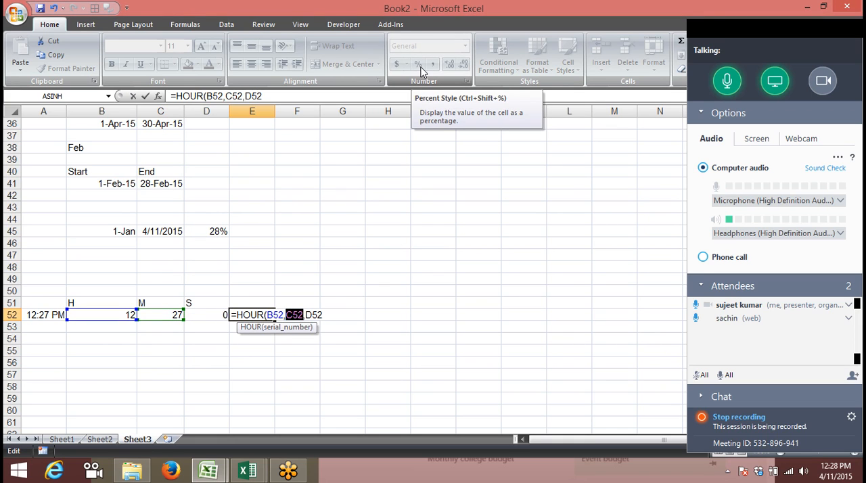
key(Escape)
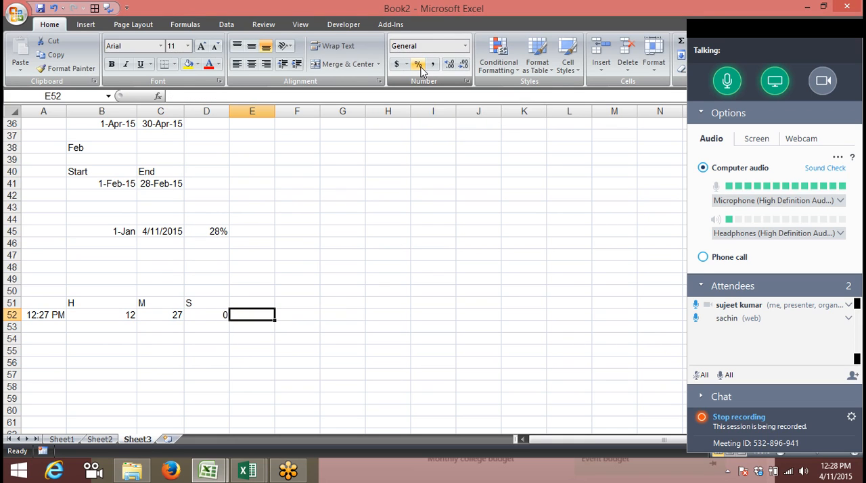
Rebuild the time in E52 from the values in B52, C52 and D52 with the TIME function
text(=ti)
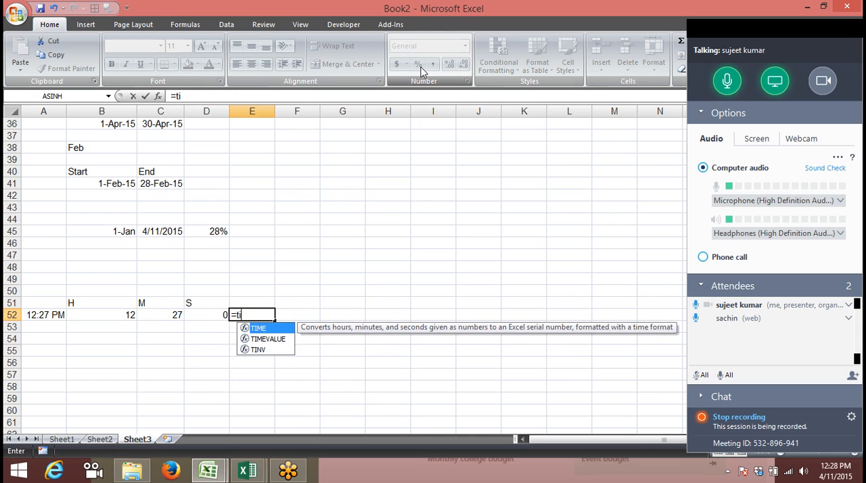
key(Tab)
key(Left)
key(Left)
key(Left)
text(,)
key(Left)
key(Left)
text(,)
key(Left)
key(Return)
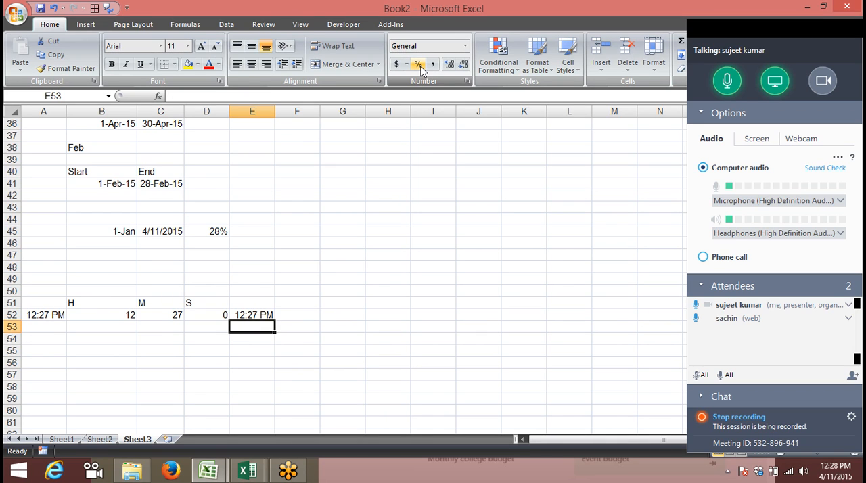
Insert the current time as a fixed value in A54
key(Down)
key(Left)
key(Left)
key(Left)
key(Left)
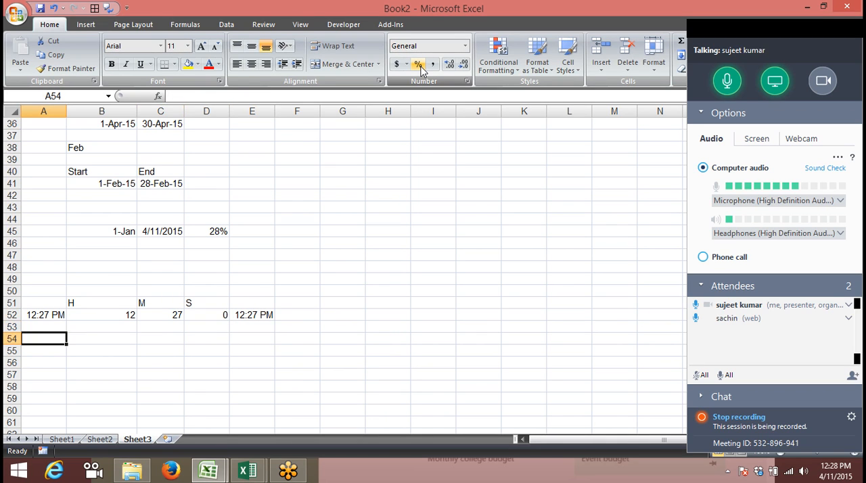
key(ctrl+semicolon)
key(BackSpace)
key(BackSpace)
key(BackSpace)
key(BackSpace)
key(BackSpace)
key(BackSpace)
key(BackSpace)
key(BackSpace)
key(BackSpace)
key(ctrl+shift+semicolon)
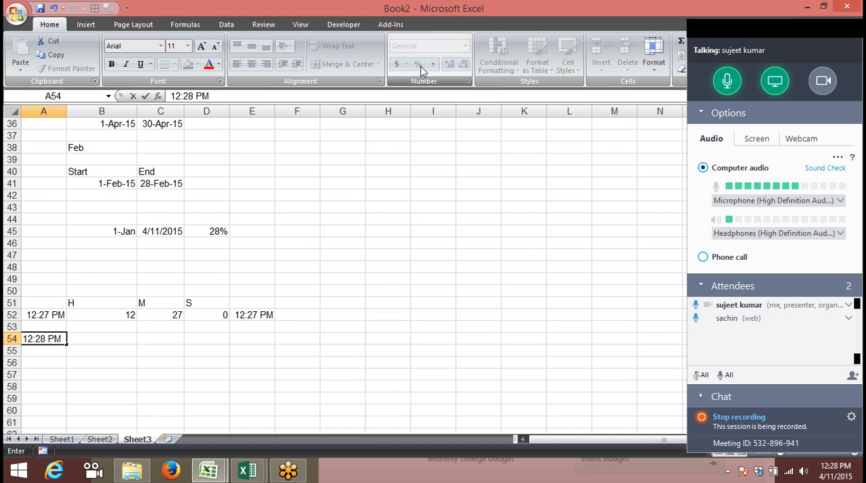
key(Return)
Enter a ten-minute duration in B54 as the time value 0:10
key(Right)
key(Up)
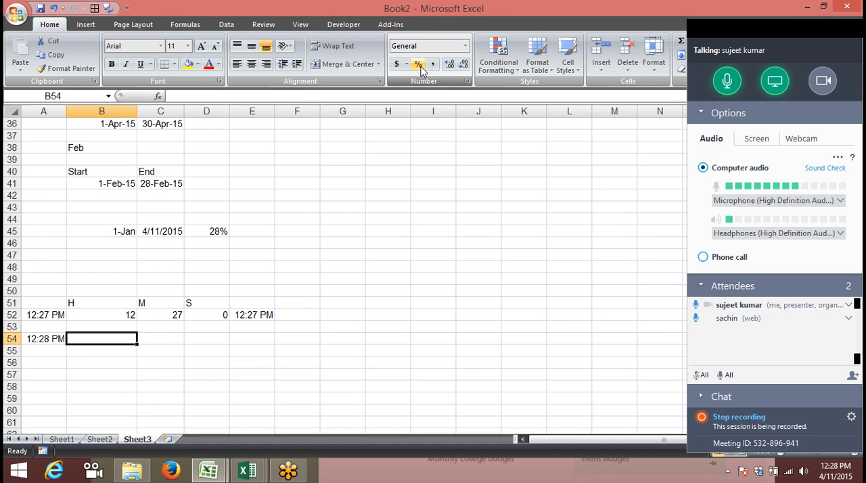
text(10)
key(Tab)
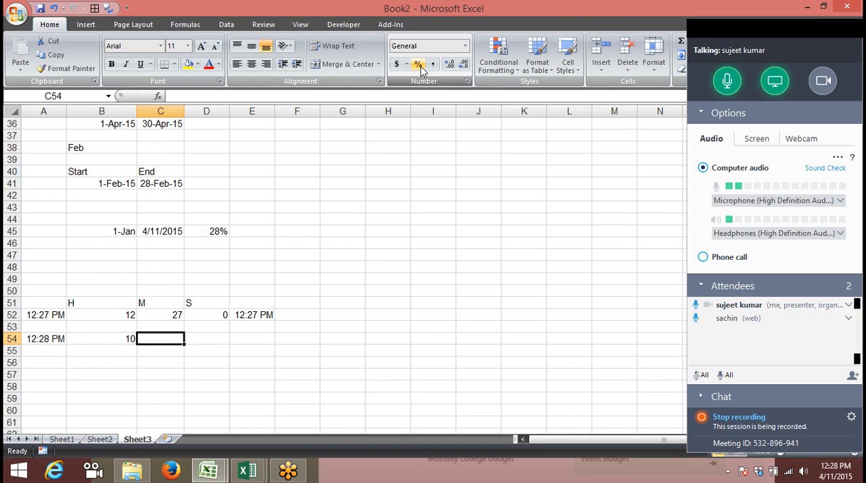
key(Left)
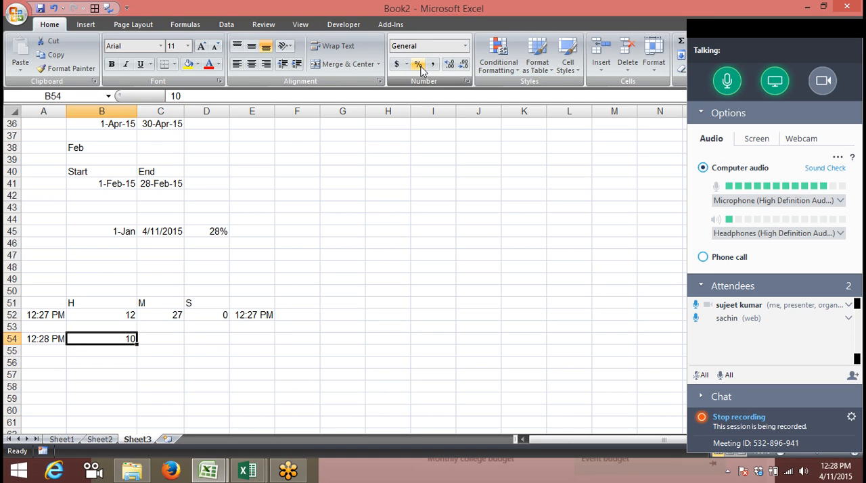
text(0:10)
key(Tab)
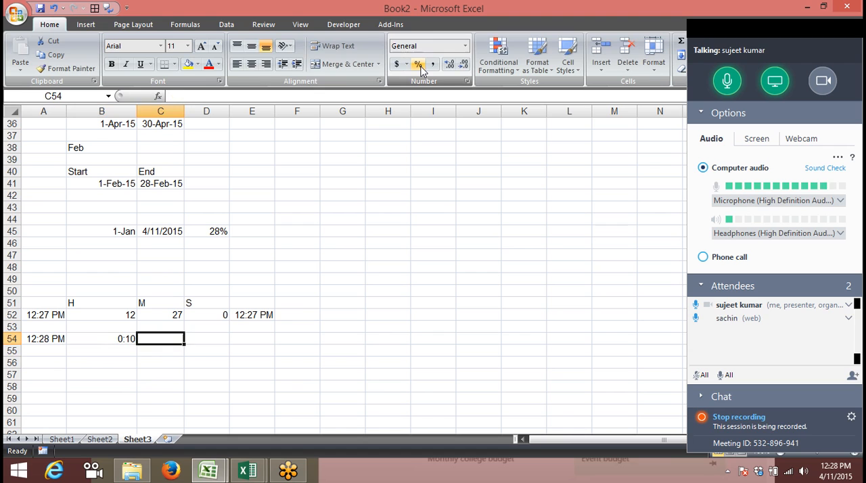
Add the duration in B54 to the time in A54 with a formula in C54
text(=)
key(Left)
key(Left)
text(+)
key(Left)
key(Return)
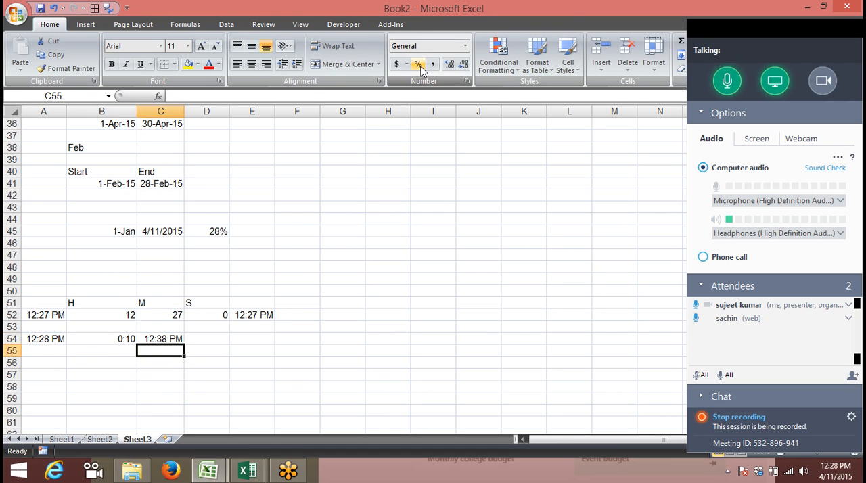
Insert the current time in A55 and enter the plain number 10 in B55
key(Left)
key(Left)
key(ctrl+shift+semicolon)
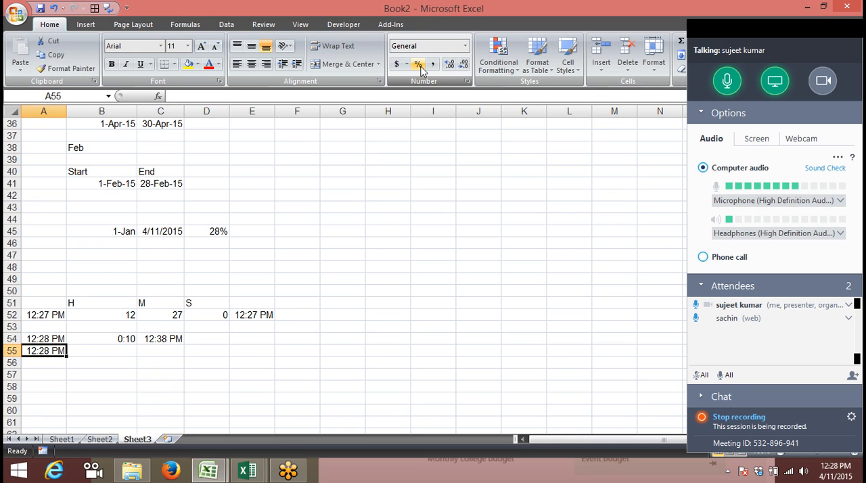
key(Tab)
text(10)
key(Tab)
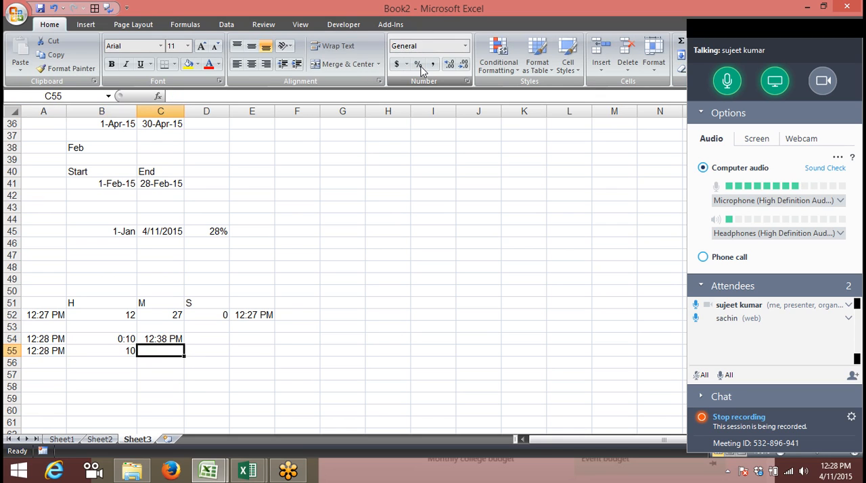
key(Left)
key(Right)
key(Right)
key(Right)
key(Right)
key(Right)
text(1)
key(Tab)
key(Left)
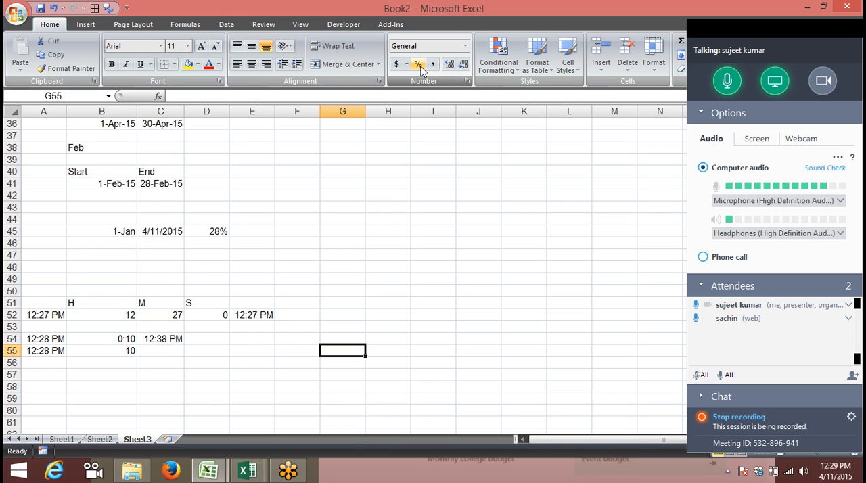
Add ten minutes to the time in A55 with the formula =A55+TIME(0,10,00) in C55
key(Left)
key(Left)
text(=)
key(Left)
key(Left)
text(+ti)
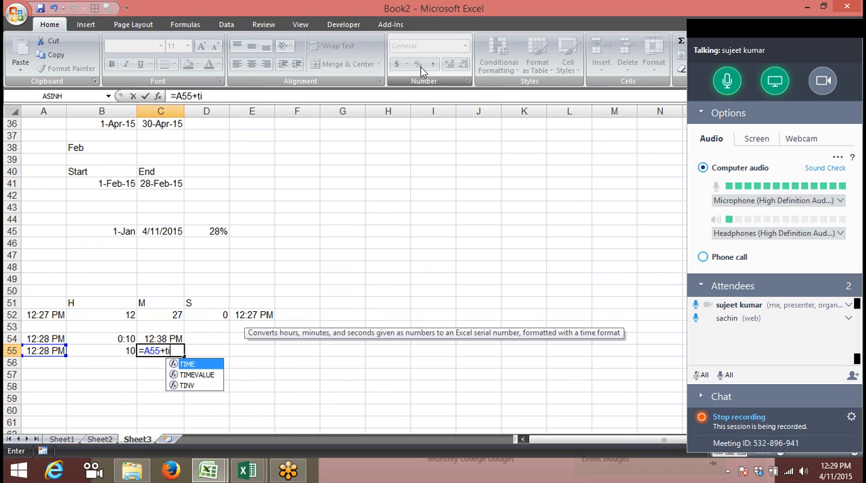
key(Tab)
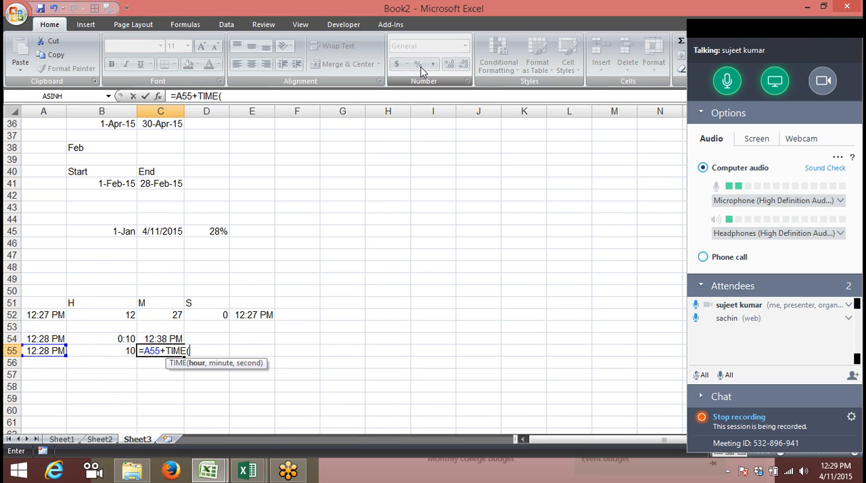
text(0,10,)
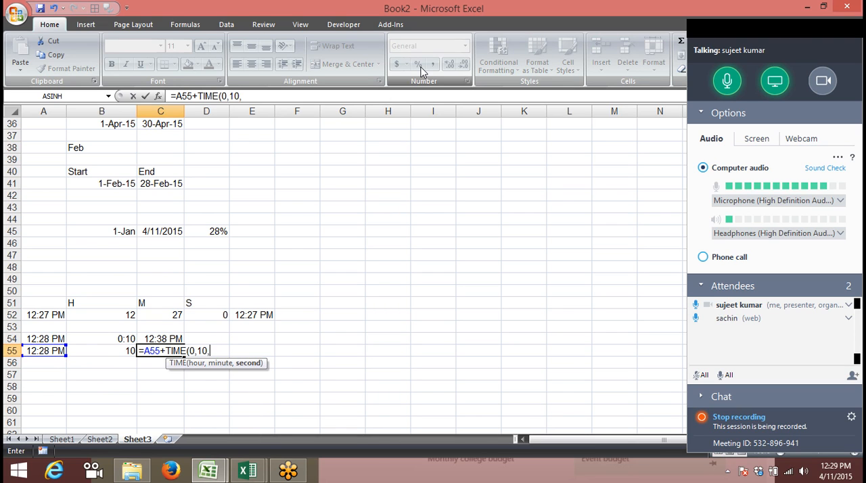
text(00)
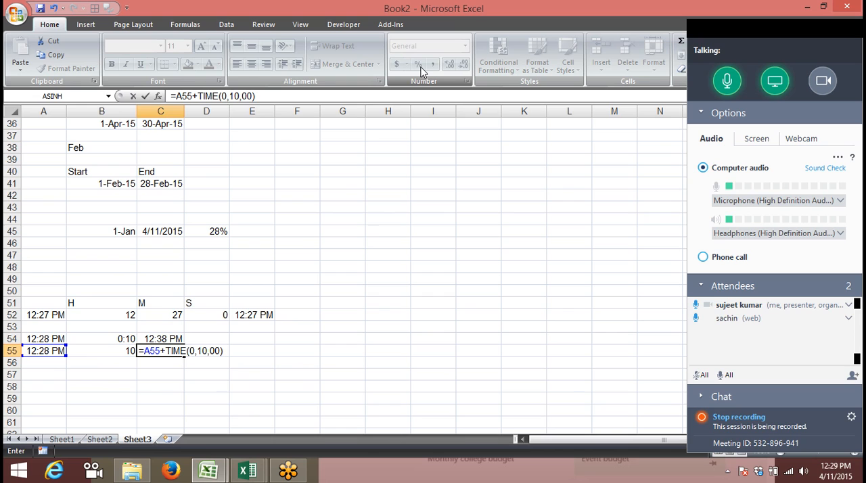
key(Return)
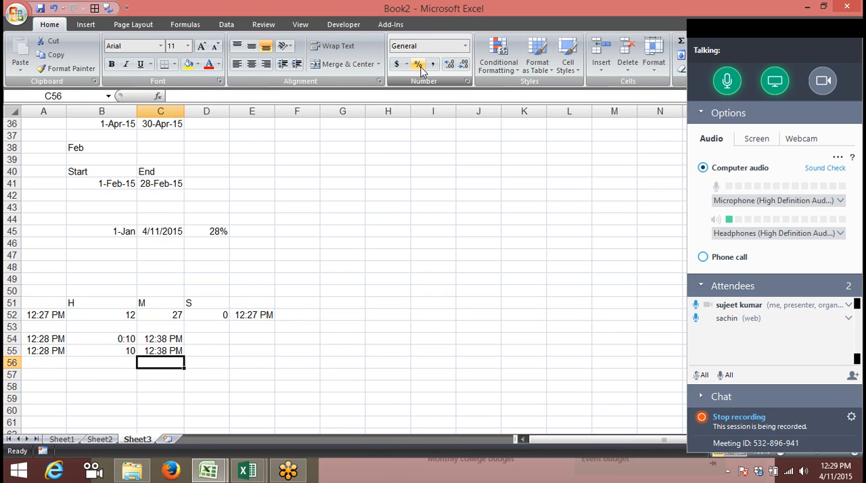
key(Up)
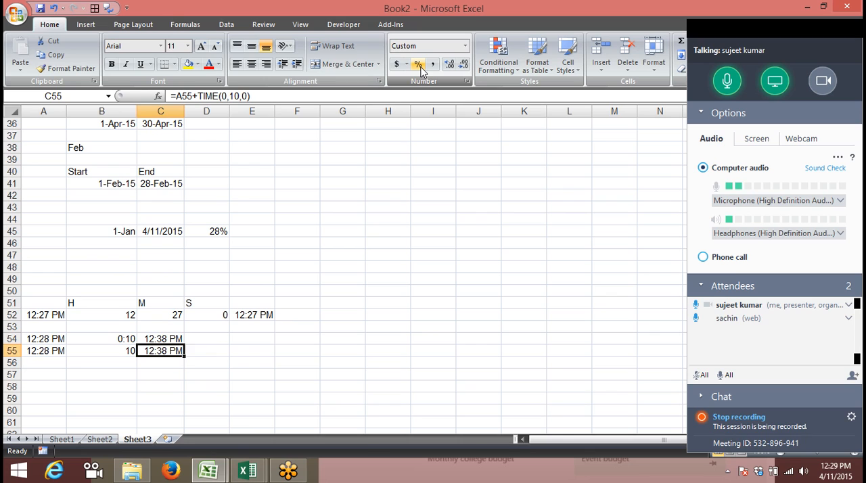
Enter the start time 10:00 in A58 and the end time 18:00 in B58
key(Down)
key(Down)
key(Down)
key(Left)
key(Left)
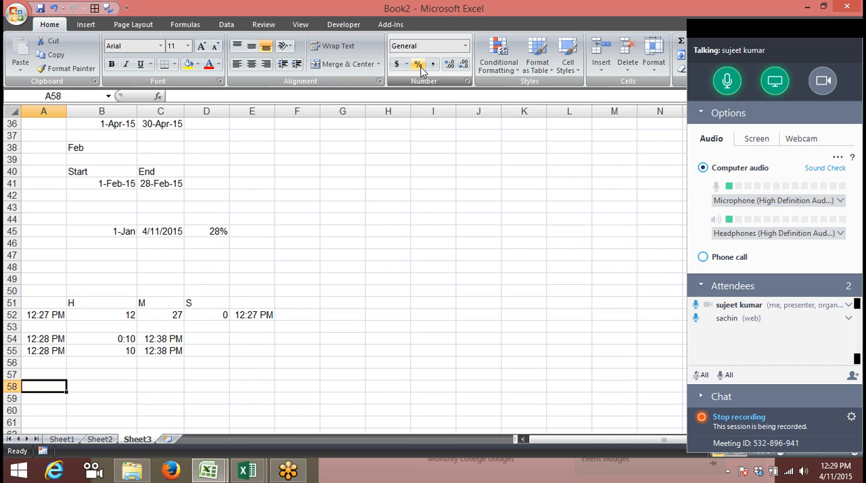
key(Down)
key(Up)
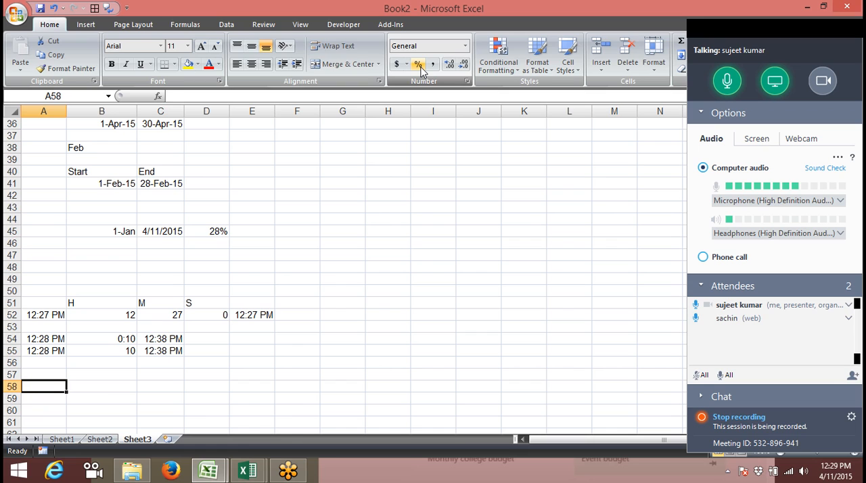
text(10:00)
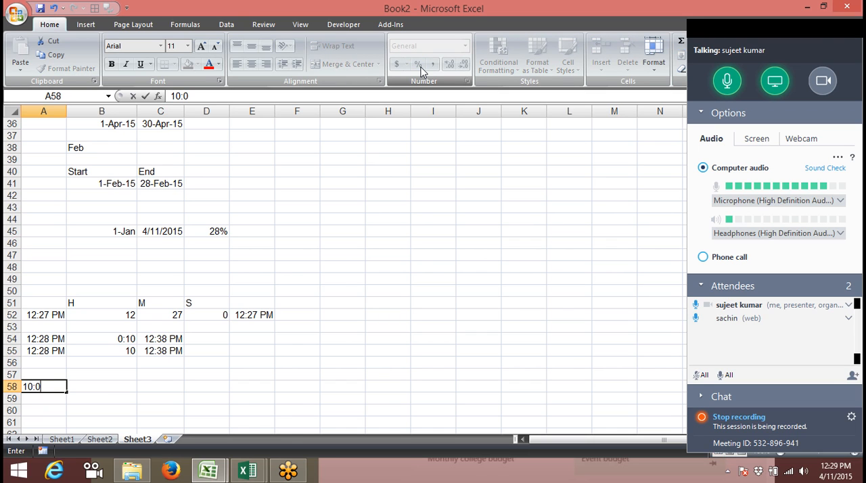
key(Tab)
text(18)
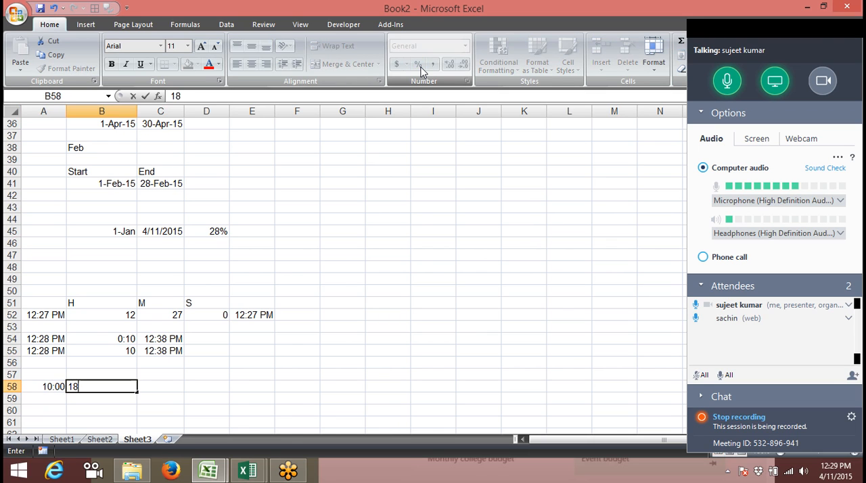
text(:00)
key(Tab)
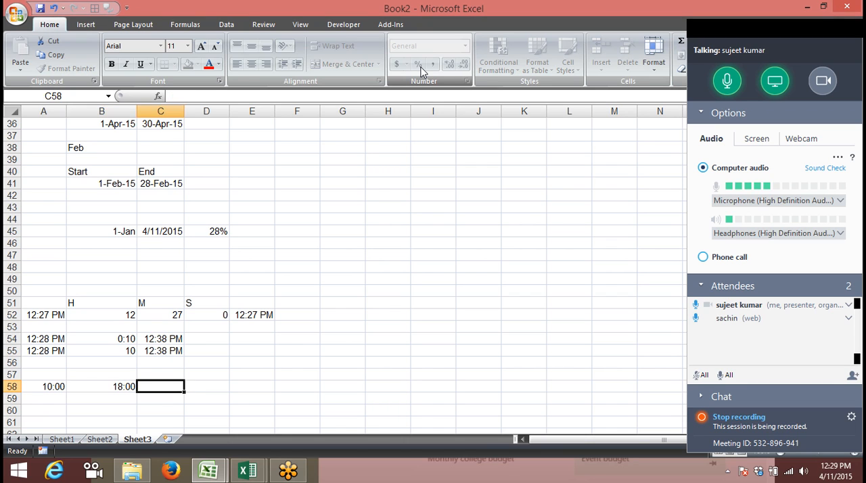
Calculate the elapsed time in C58 with the formula =B58-A58
text(=)
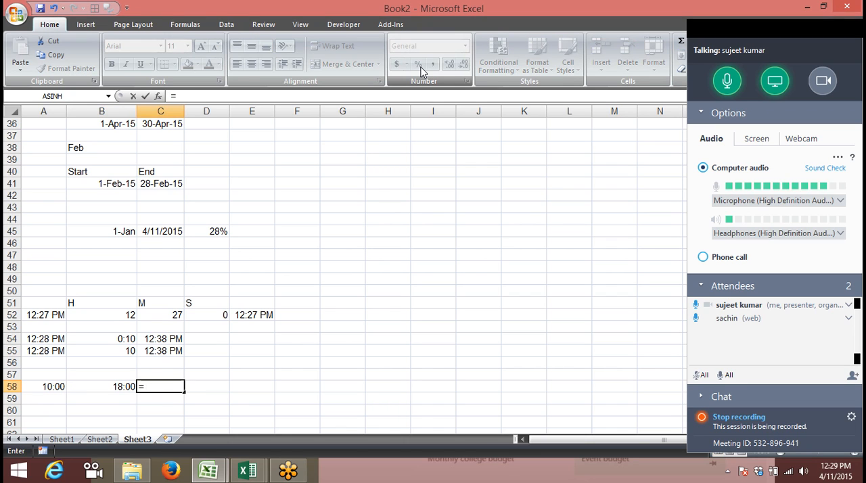
text(B58-A58)
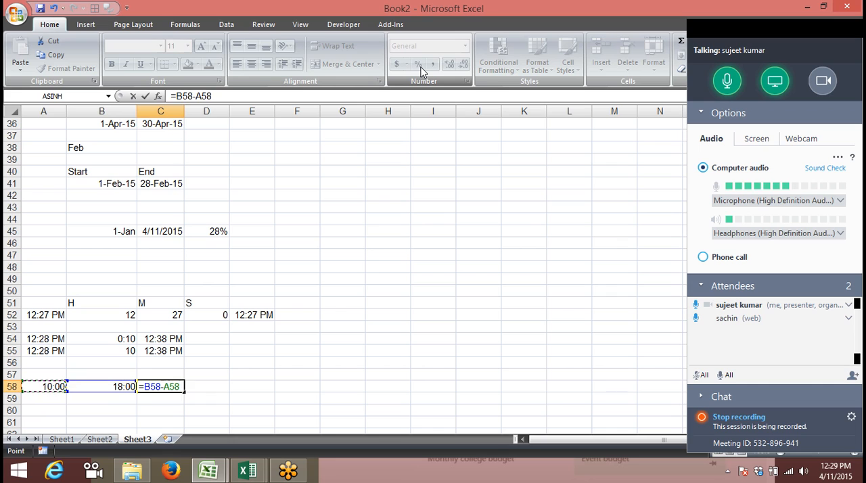
key(Return)
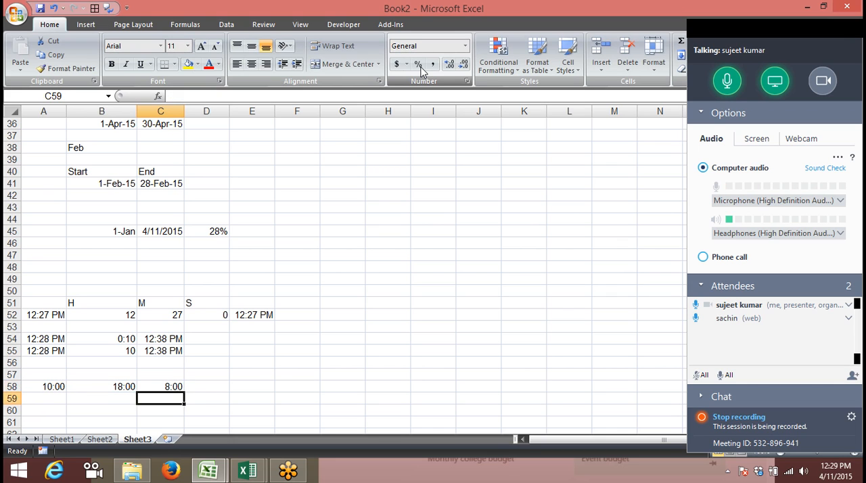
Enter the start date 4/10 in A60 and the start time 10:00 in B60
key(Down)
key(Down)
key(Left)
key(Left)
key(Up)
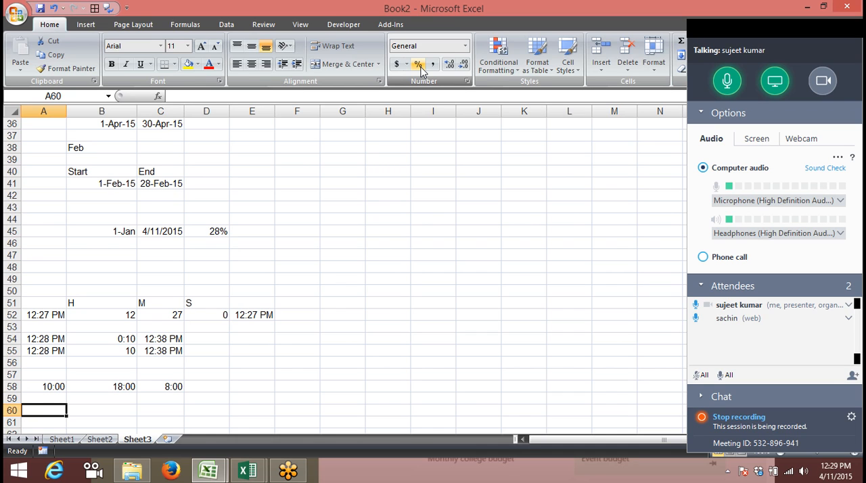
text(4/10)
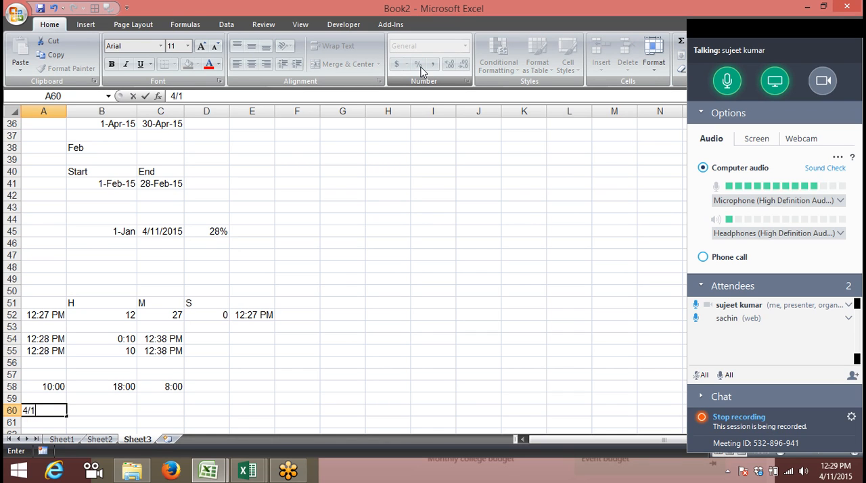
key(Tab)
text(10:00)
key(Tab)
key(Tab)
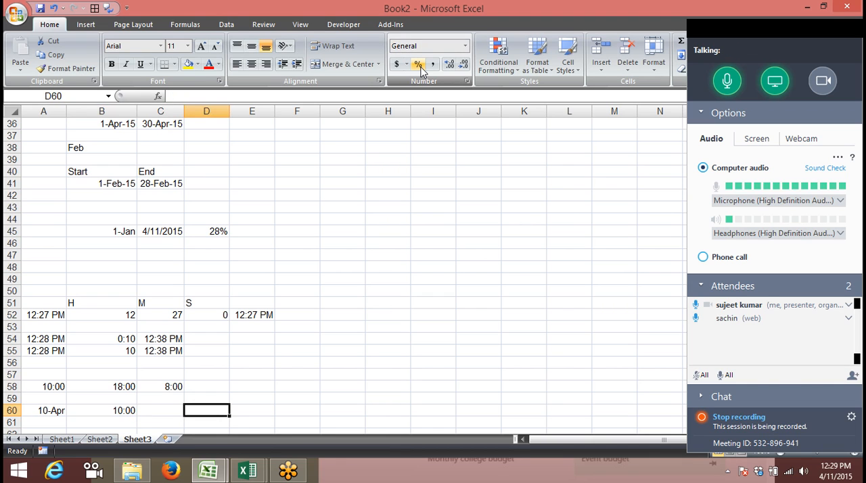
Enter the end date 4/11 in C60 and the end time 8:00 in D60
key(shift+Tab)
text(4/11)
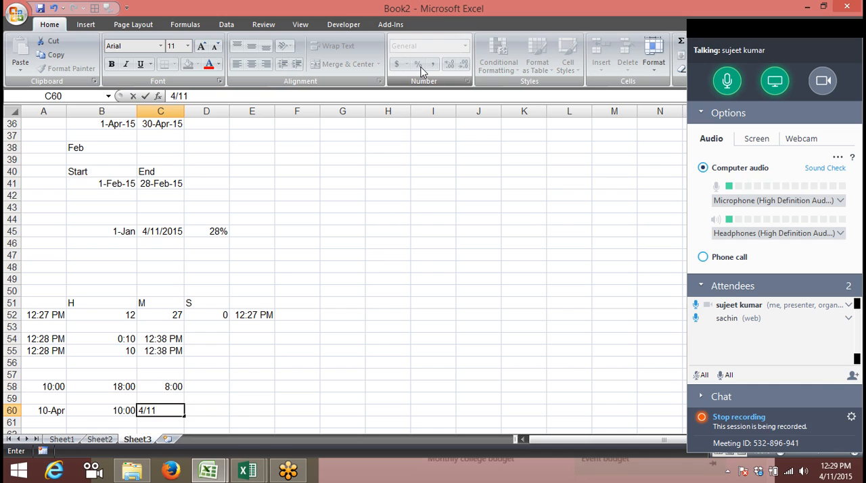
key(Tab)
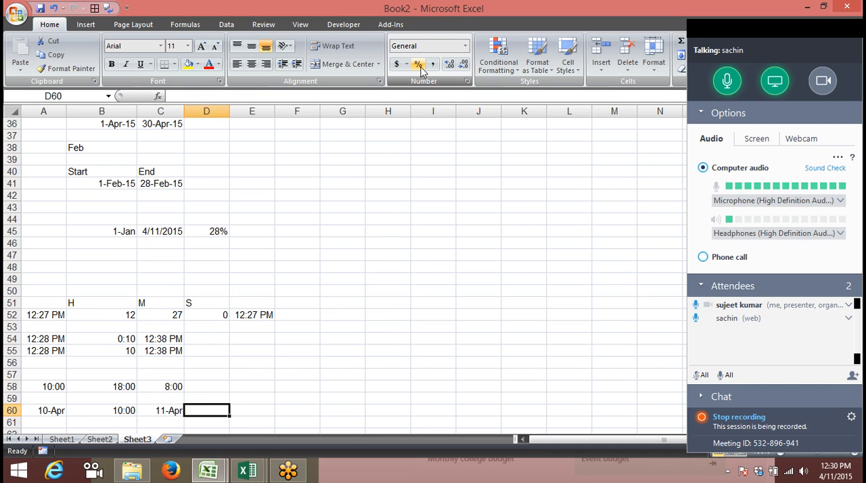
text(8:00)
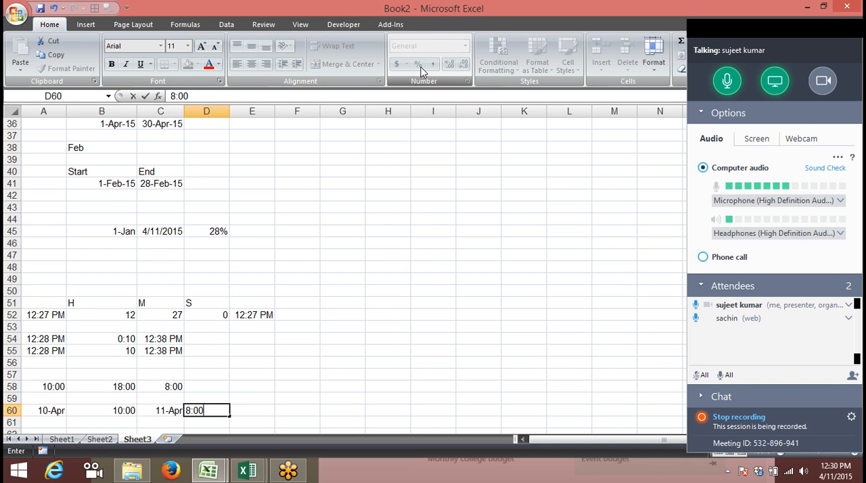
key(Return)
Combine the start date in A60 and the start time in B60 by adding them in B61
key(Right)
key(Down)
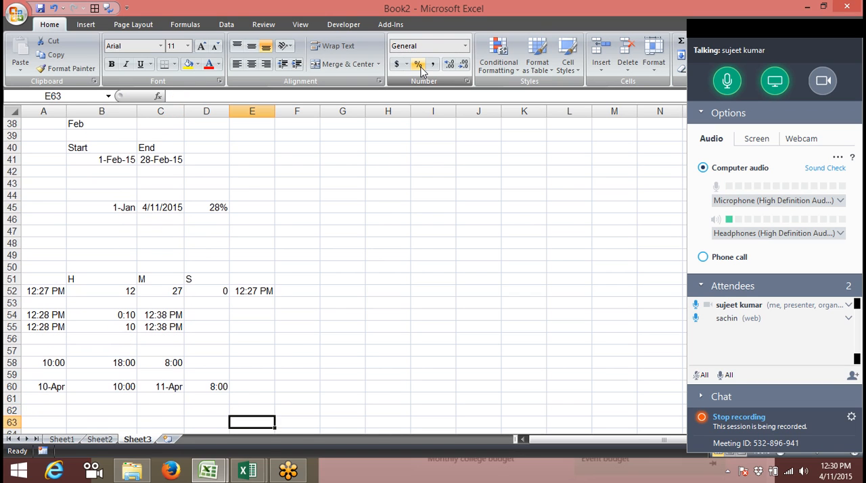
key(Left)
key(Left)
key(Left)
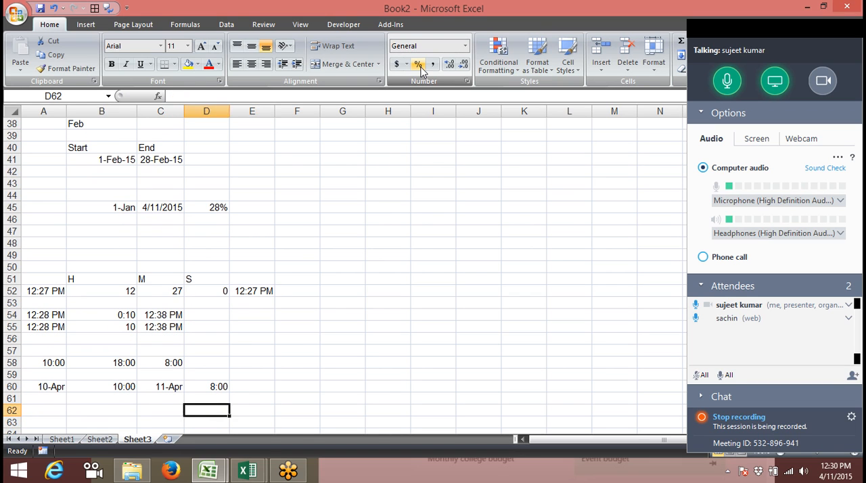
key(Up)
text(=)
key(Left)
key(Up)
text(+)
key(Up)
key(Return)
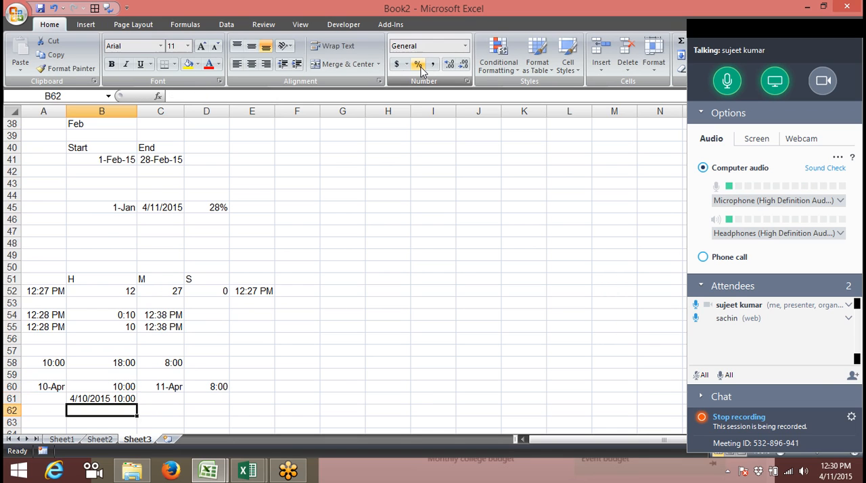
Combine the end date in C60 and the end time in D60 by adding them in C61
key(Right)
key(Right)
key(Up)
key(Left)
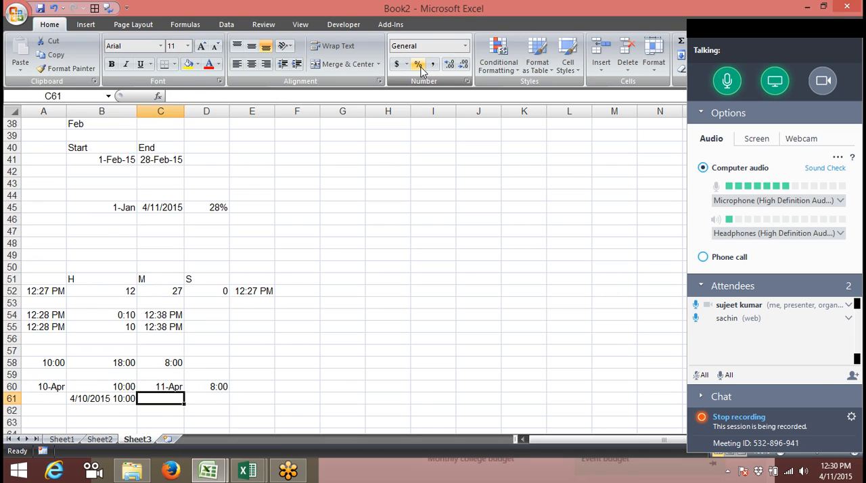
text(=)
key(Up)
text(+)
key(Right)
key(Up)
key(Return)
key(Left)
key(Left)
key(Up)
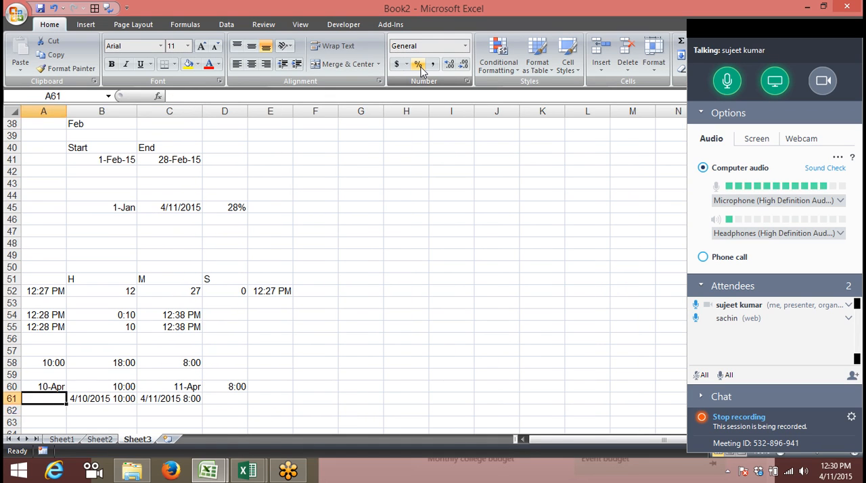
Apply the General number format to the combined start and end date-times in B61 and C61
key(Right)
key(ctrl+shift+asciitilde)
key(Right)
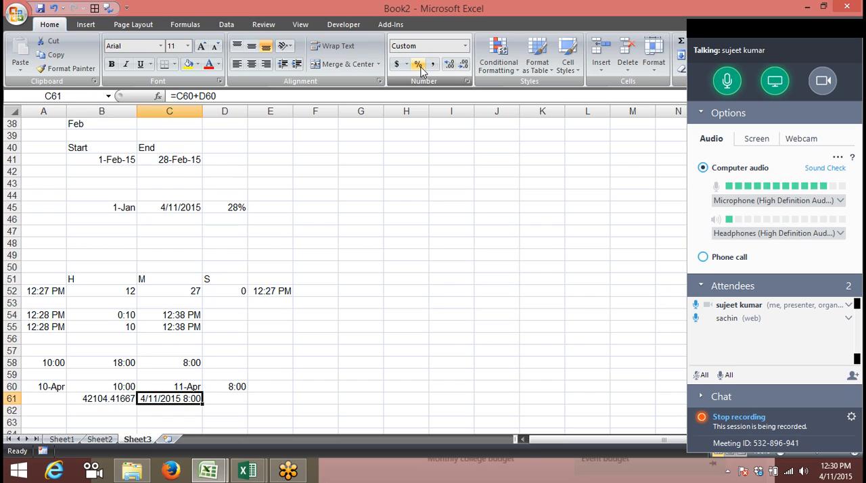
key(ctrl+shift+asciitilde)
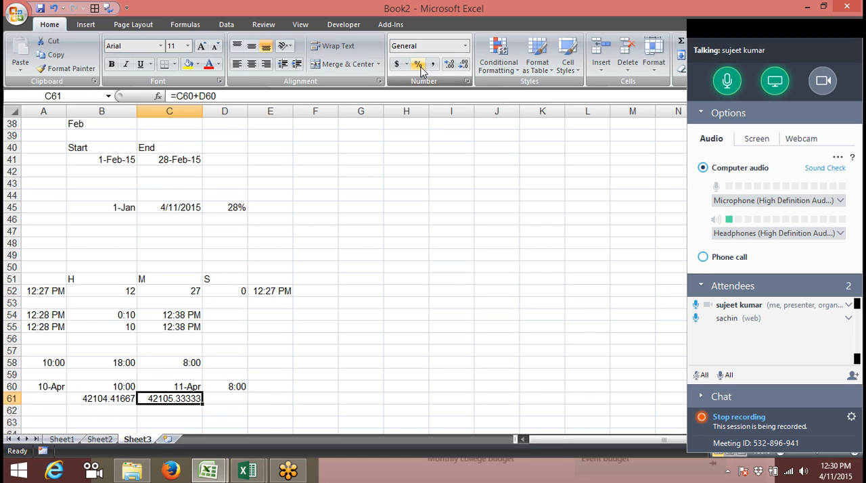
Calculate the elapsed time in D61 by subtracting the start date-time in B61 from the end date-time in C61
key(Right)
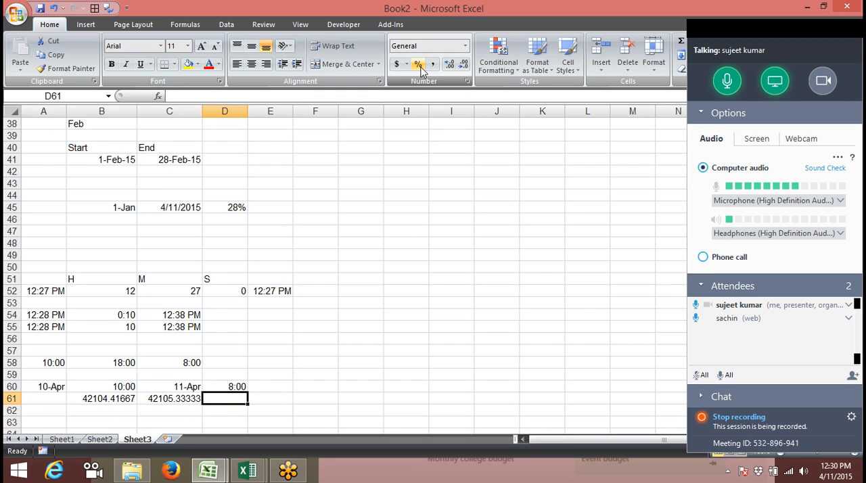
text(=)
key(Left)
text(-)
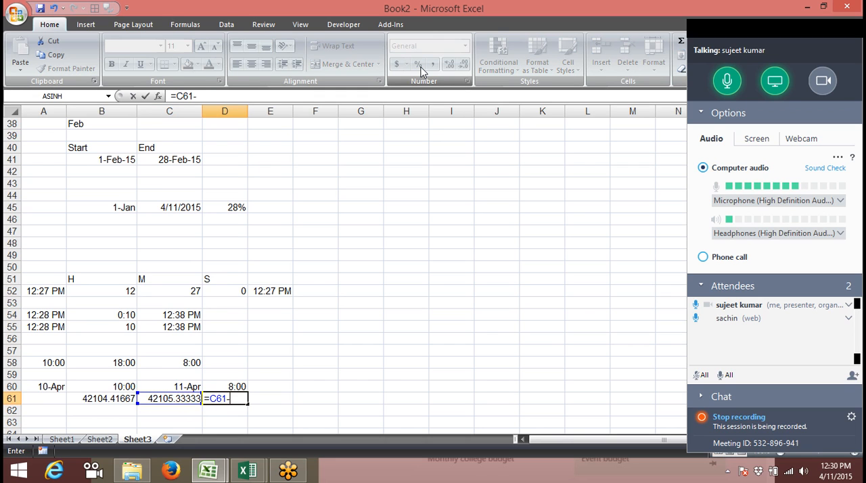
key(Left)
key(Left)
key(Return)
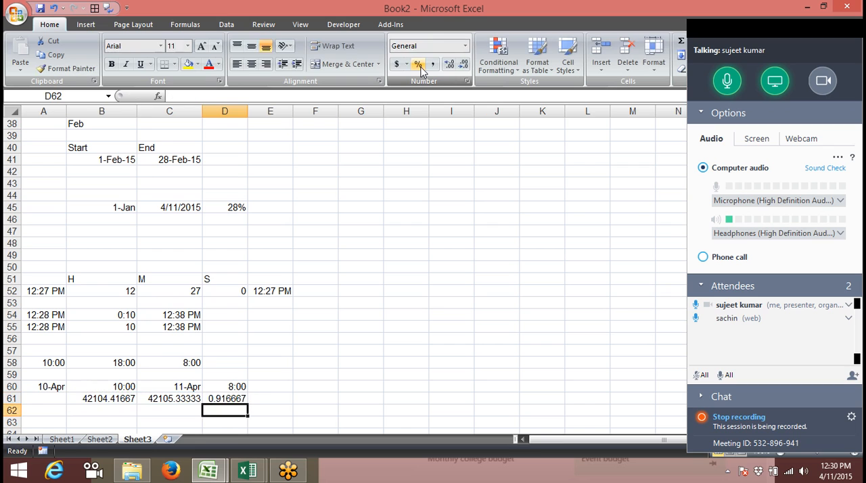
Format the elapsed time in D61 with the Time category's 37:30:55 type
key(Up)
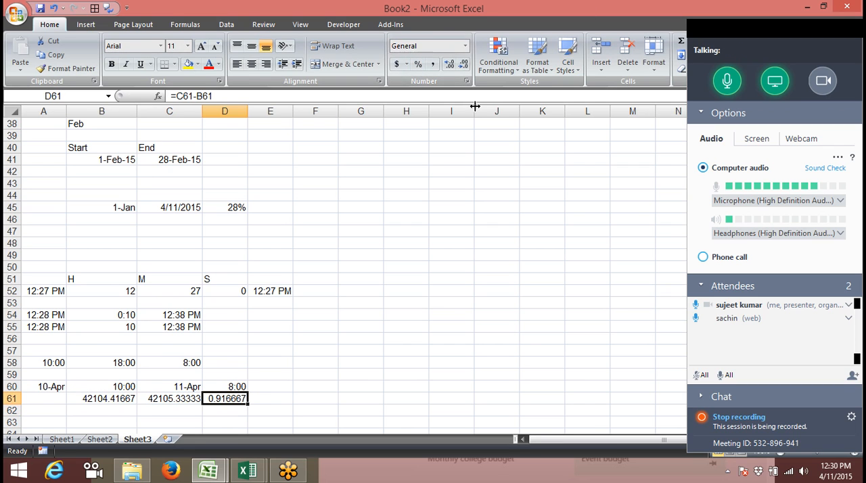
click(466, 83)
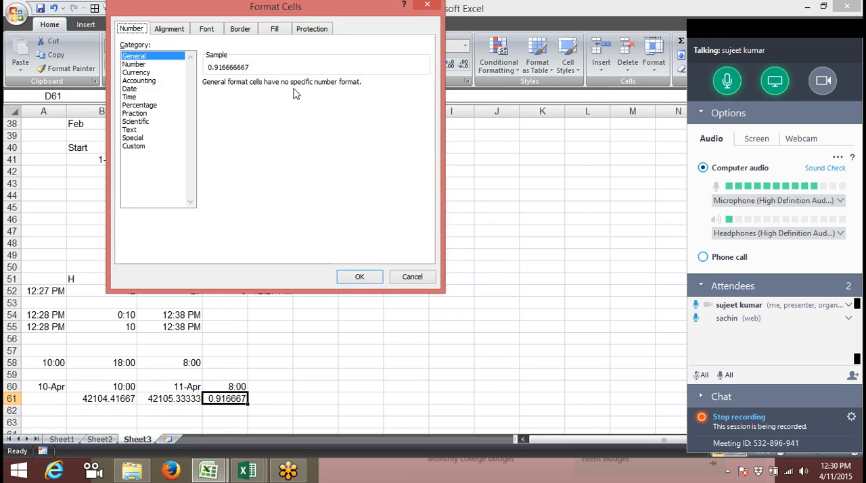
click(135, 97)
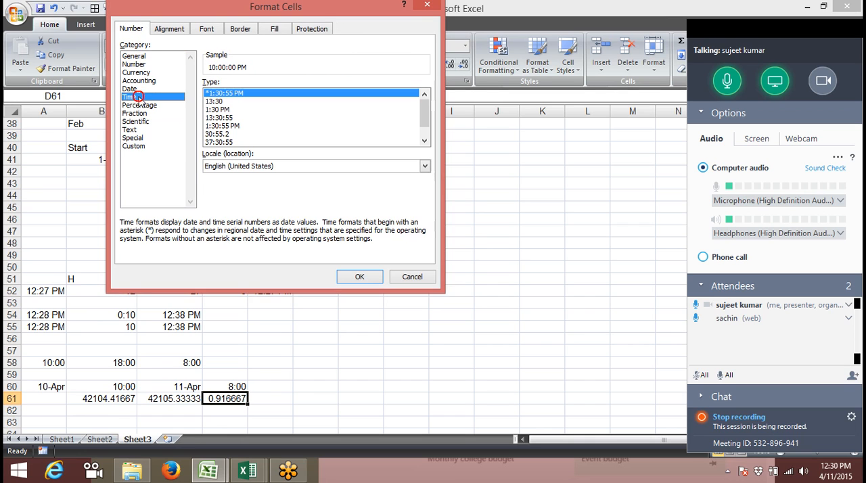
click(228, 142)
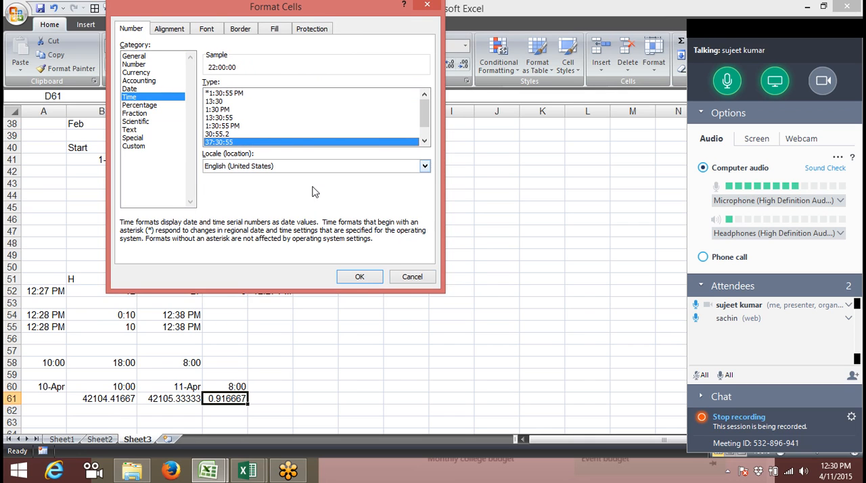
click(359, 278)
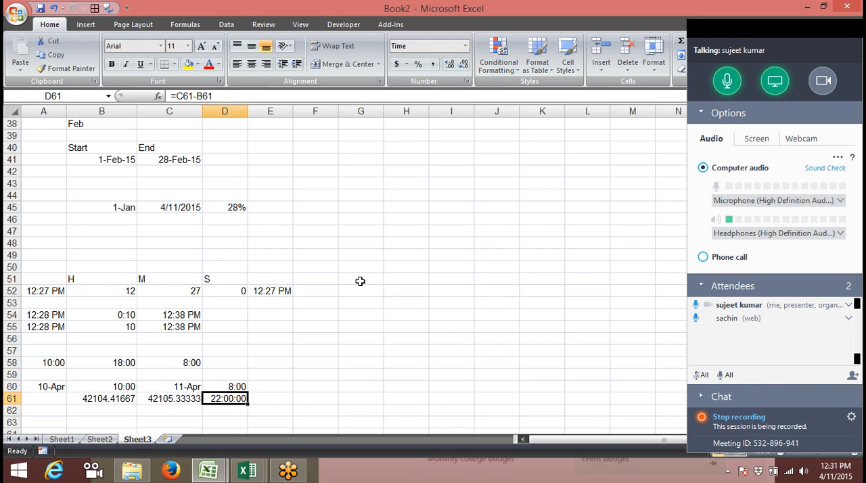
Show the desktop and end the GoToMeeting session for all attendees
key(super+d)
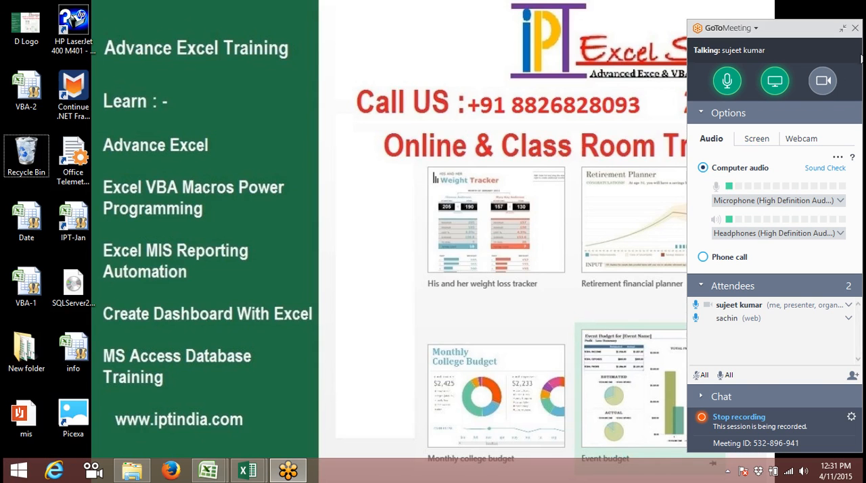
click(856, 29)
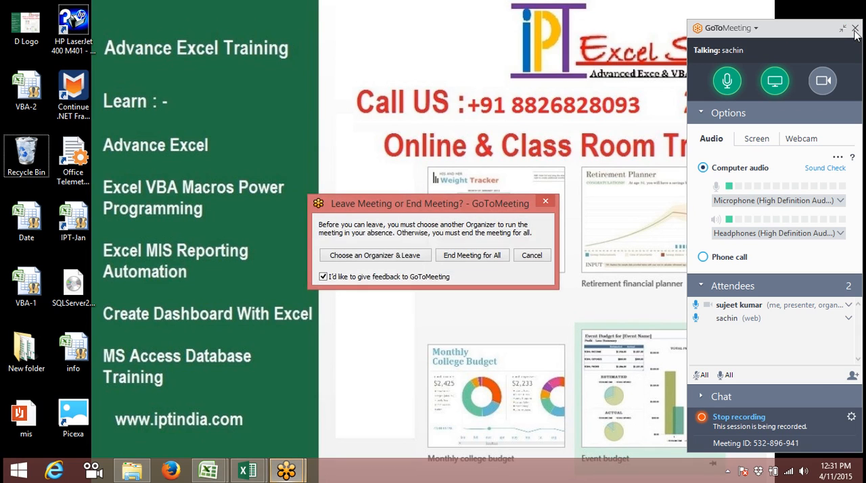
click(455, 259)
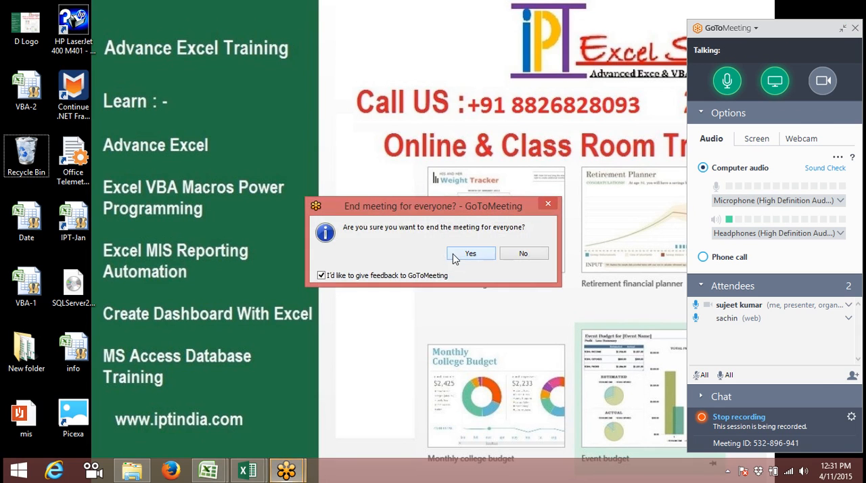